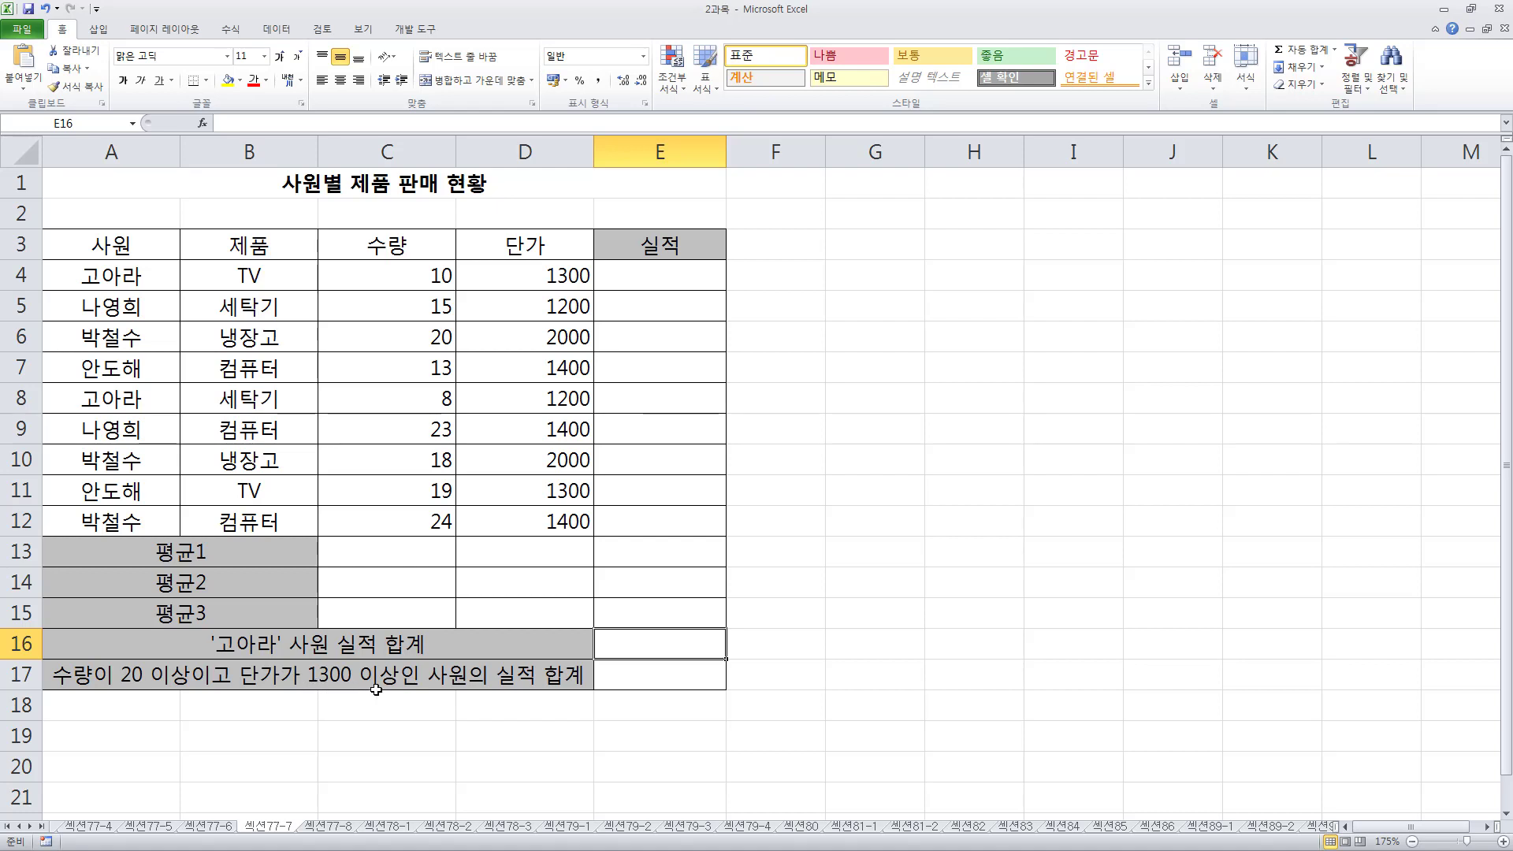
- Examine the empty performance cells in column E and the first record's quantity and unit price in C4 and D4
click(646, 680)
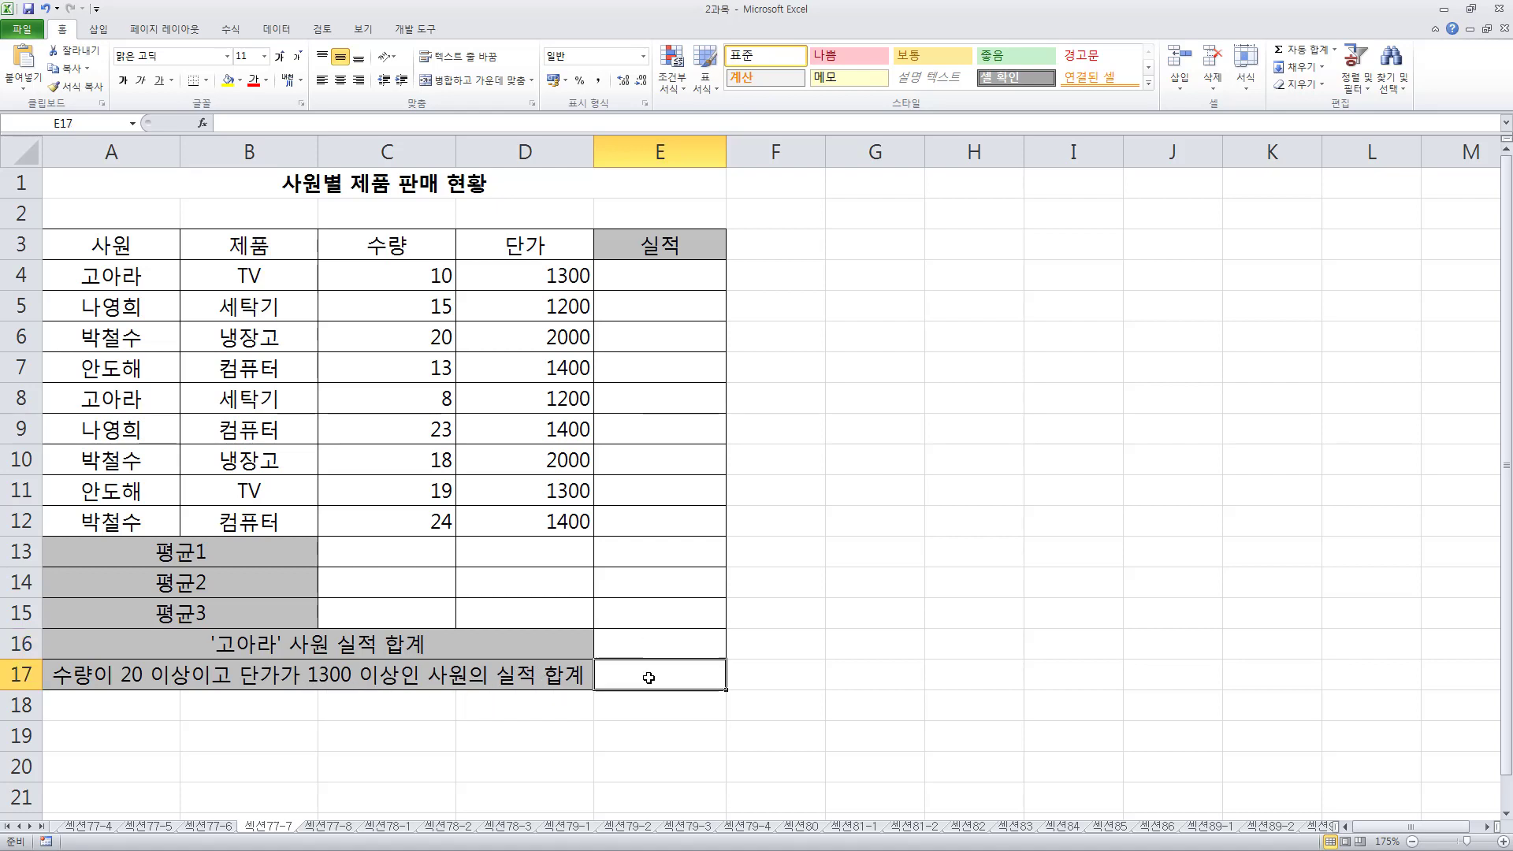
click(638, 282)
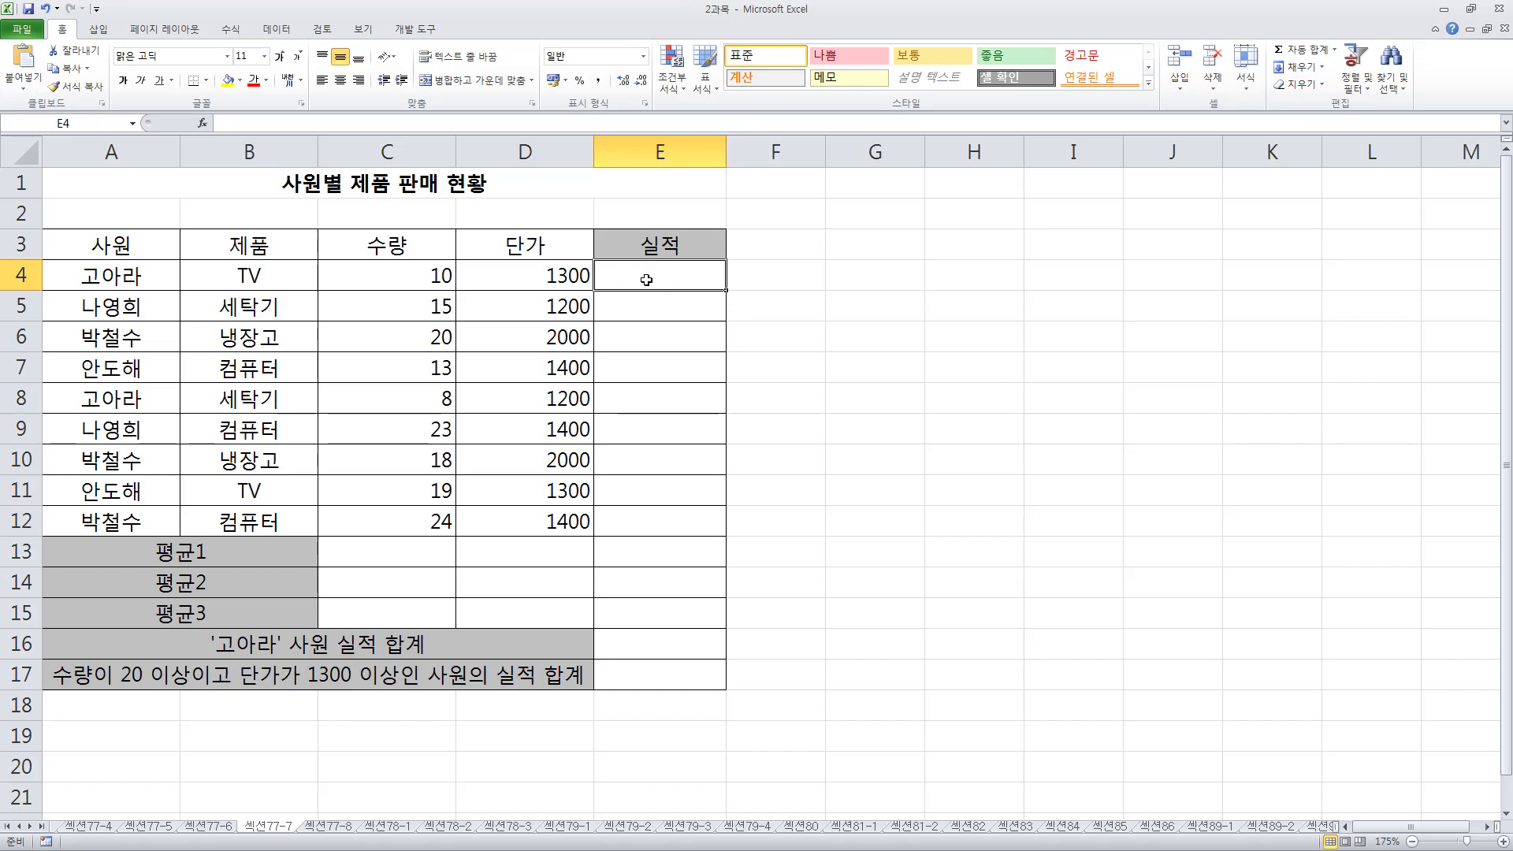
drag(123, 277, 213, 283)
click(251, 276)
click(409, 277)
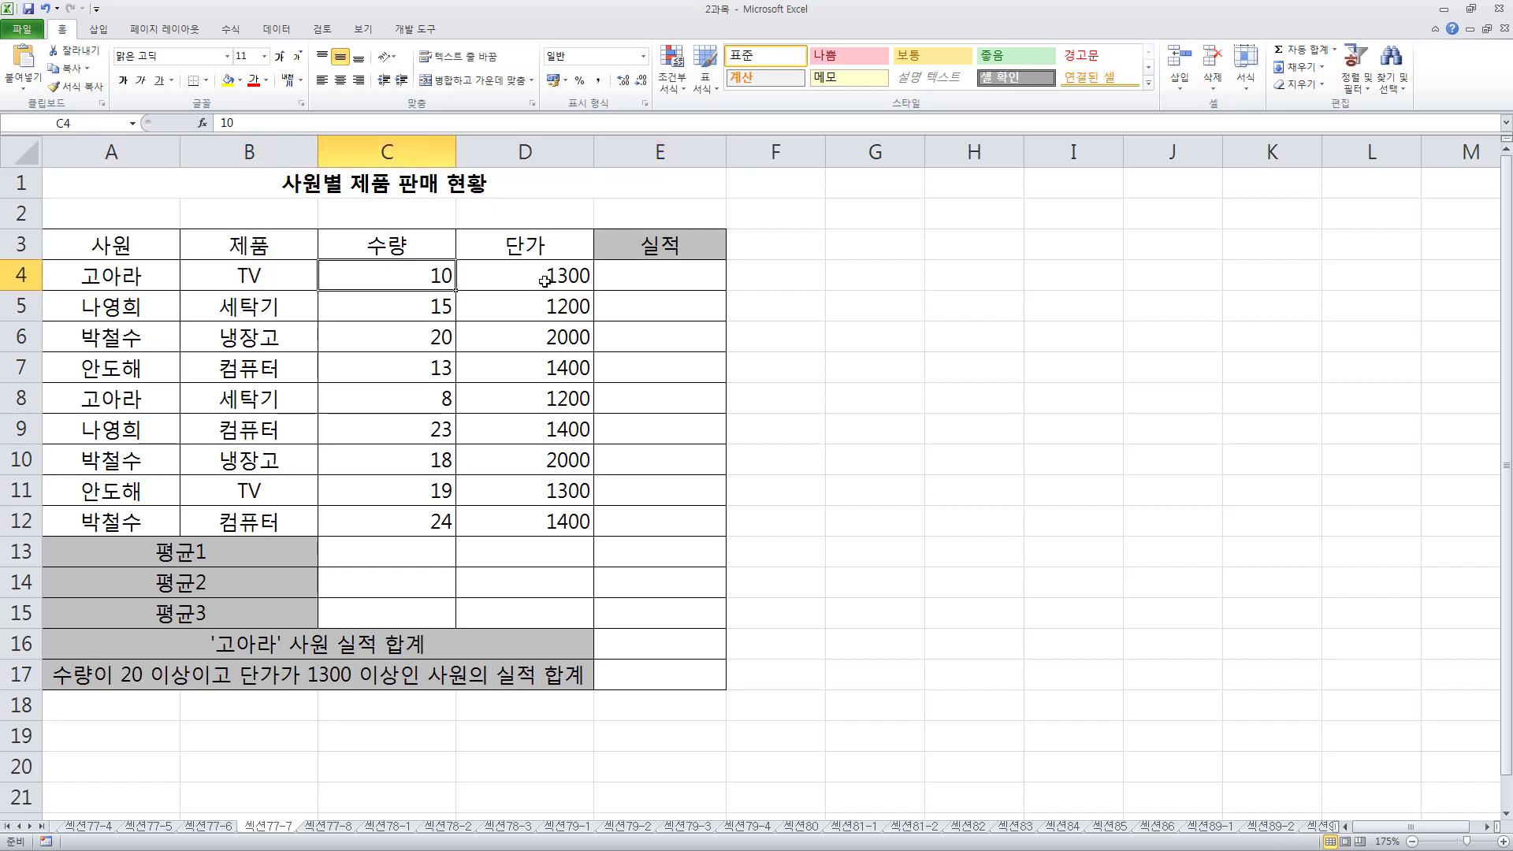
click(544, 280)
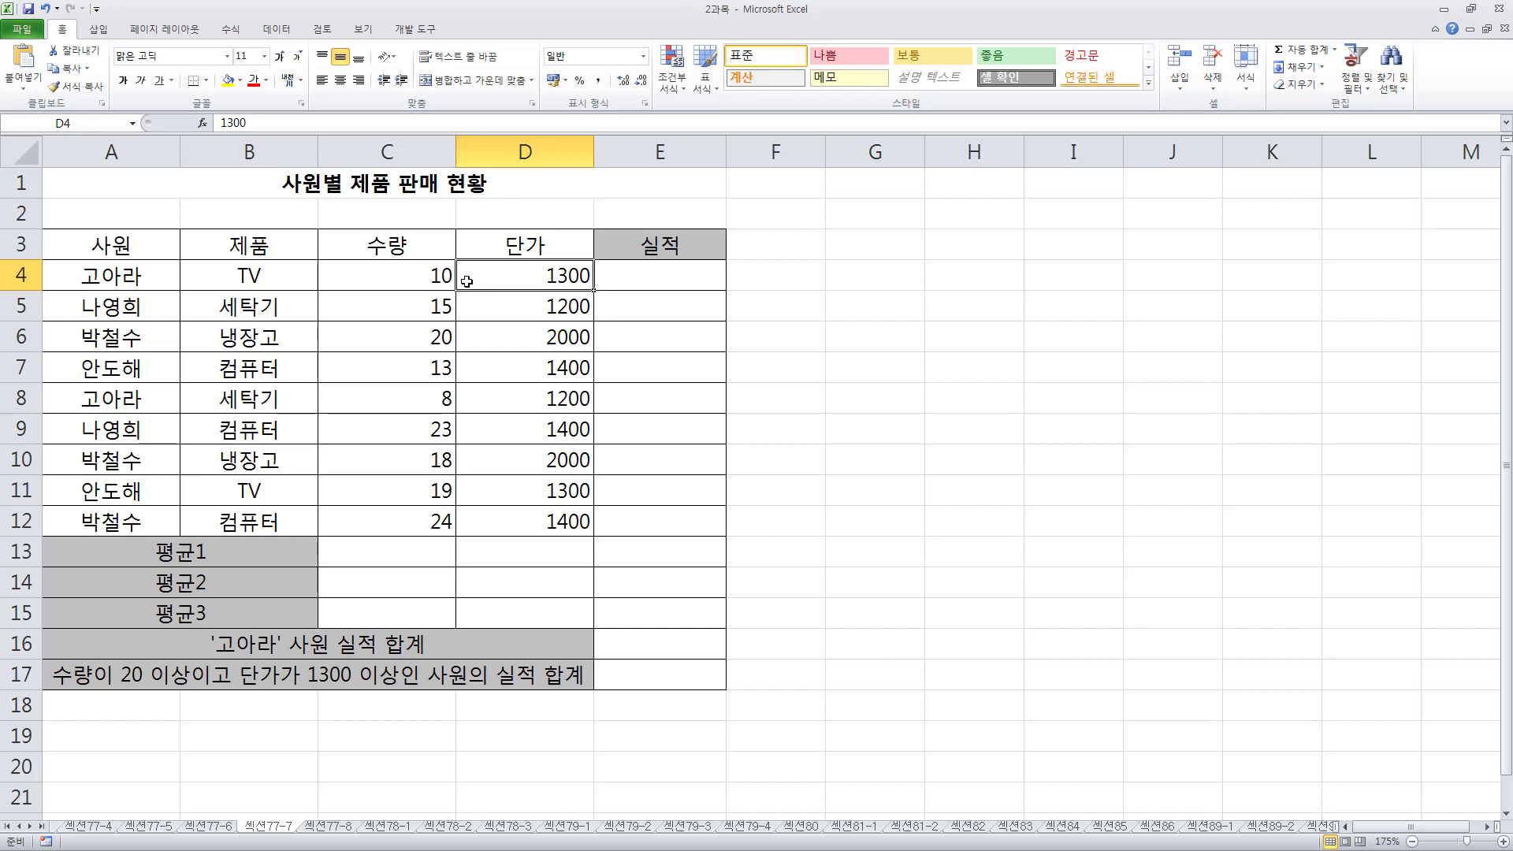
click(651, 286)
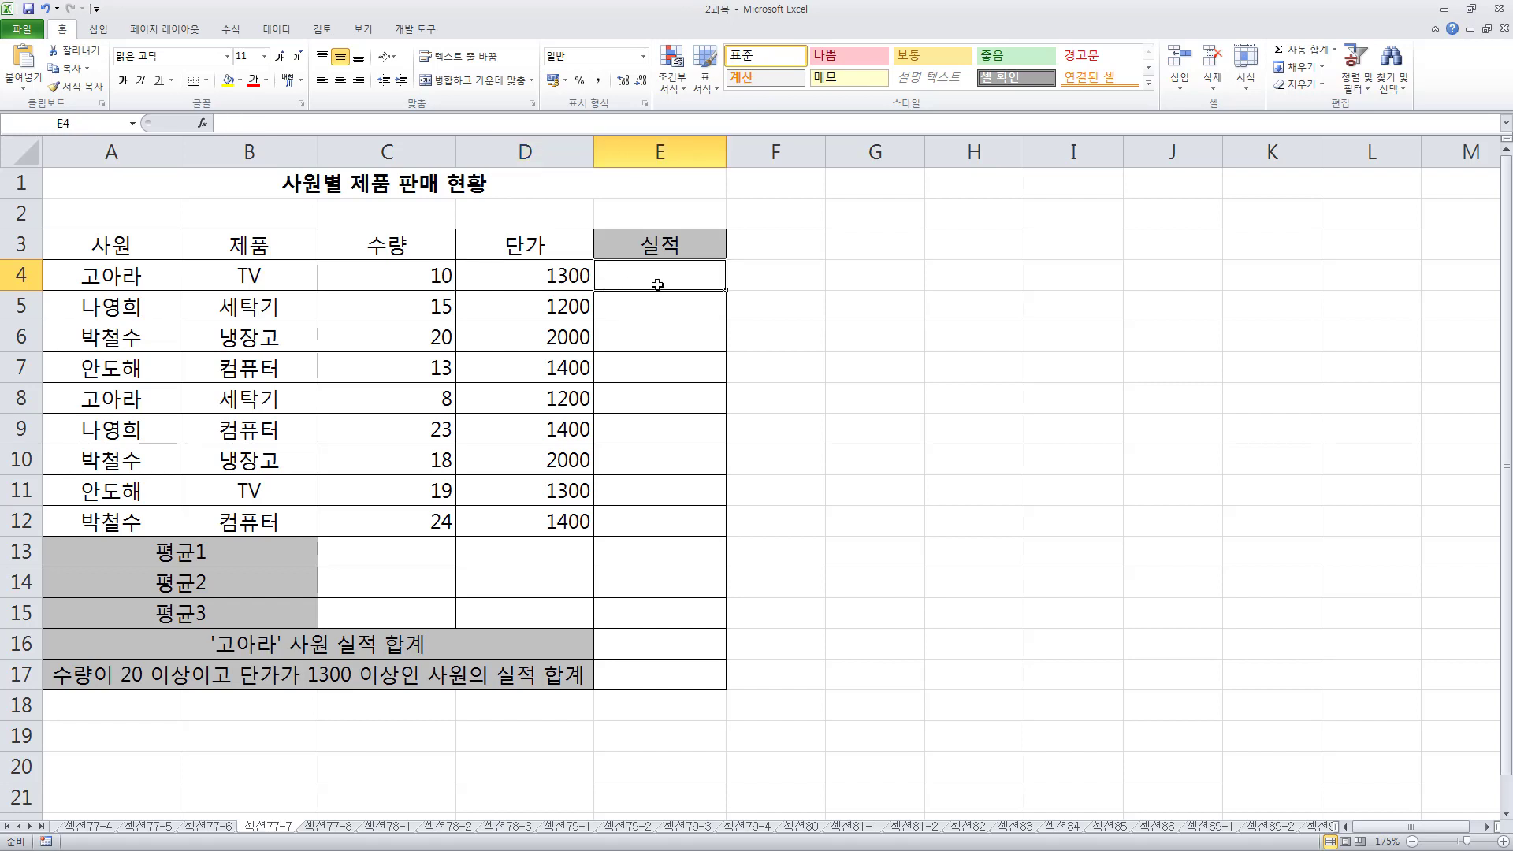
click(426, 279)
click(517, 277)
click(646, 281)
drag(517, 277, 406, 276)
- Try to calculate E4 by adding quantity and unit price with =C4+D4, and clear the cell
click(620, 276)
text(=)
click(420, 276)
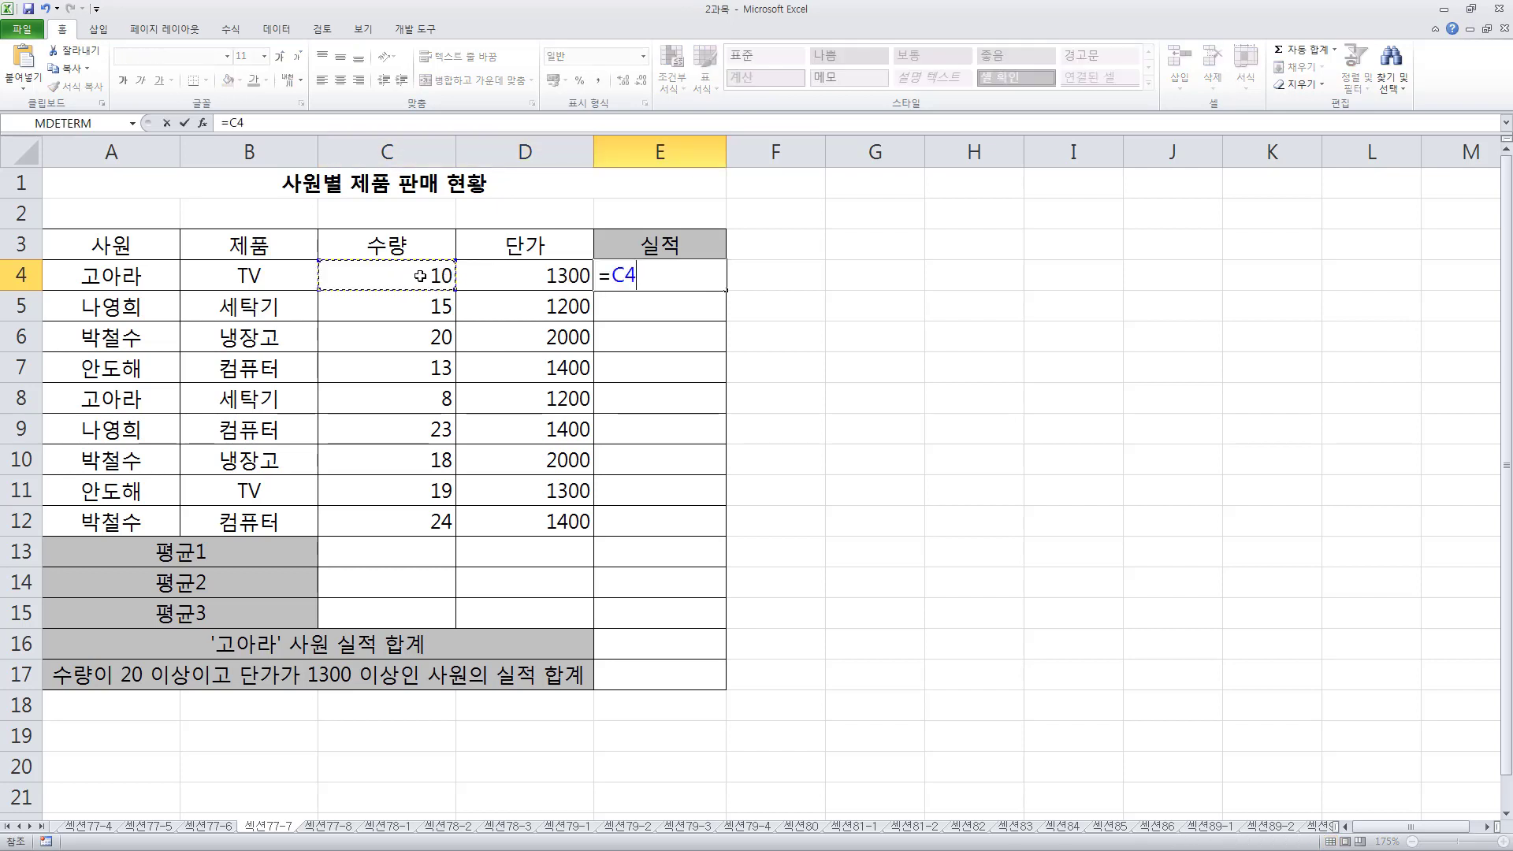
text(+)
click(517, 273)
key(Return)
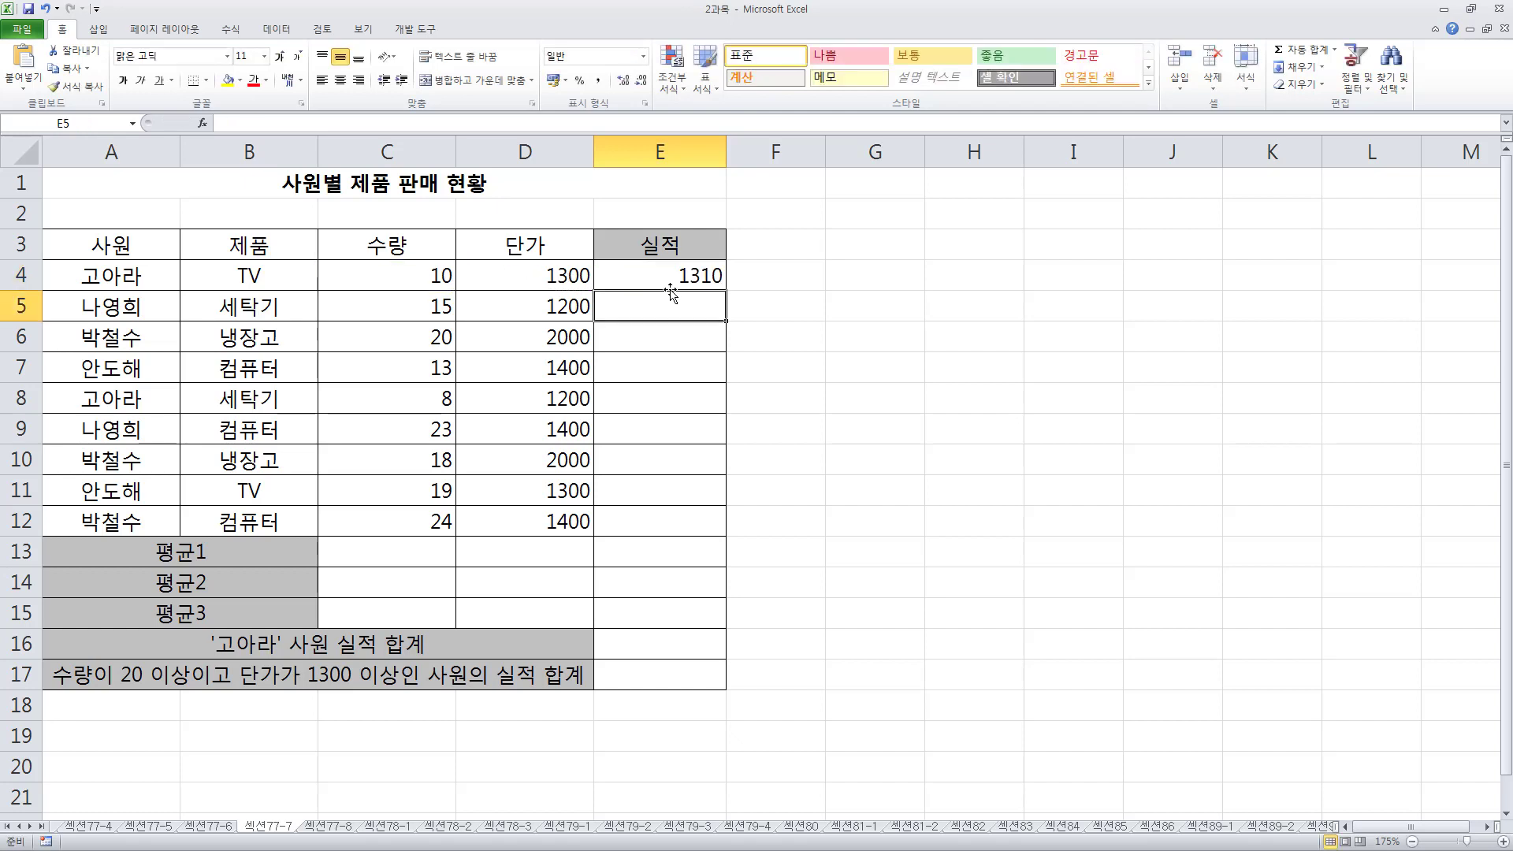
click(693, 277)
key(Up)
key(Delete)
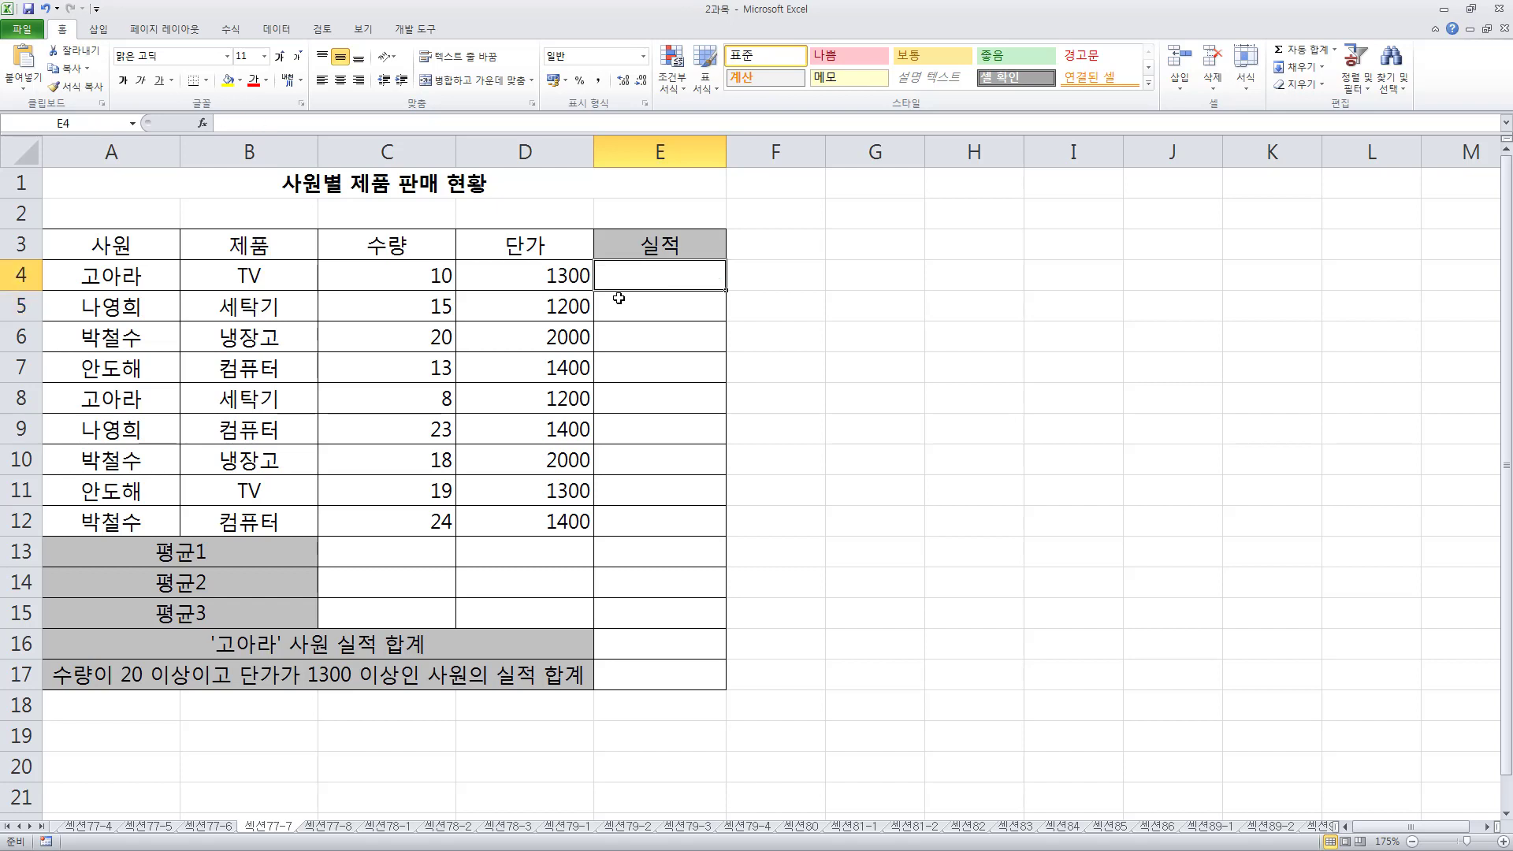
- Calculate the first record's performance in E4 with the formula =PRODUCT(C4:D4)
text(=prod)
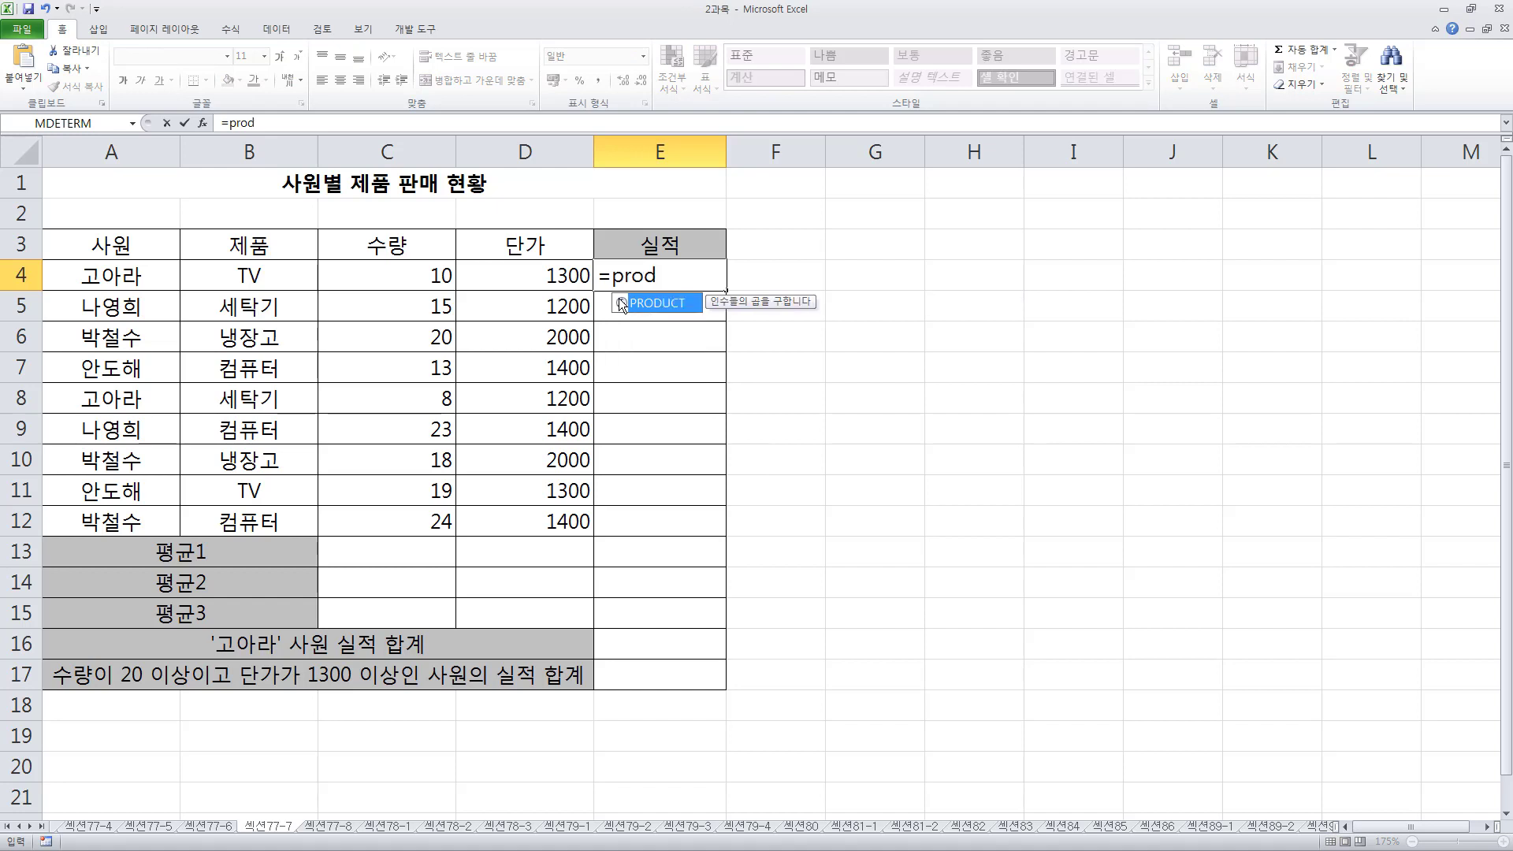
double_click(622, 305)
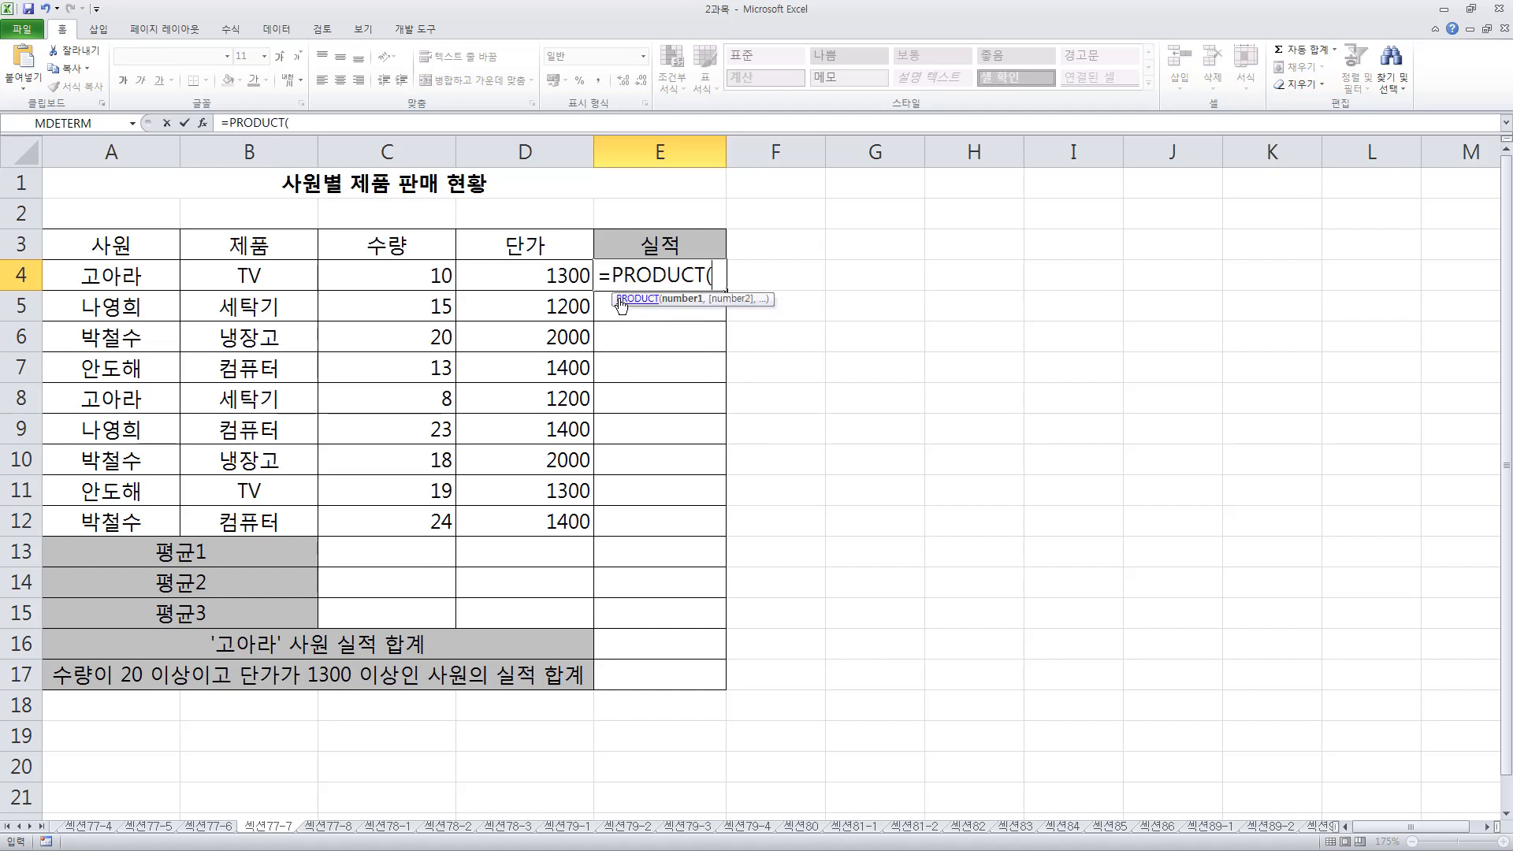
drag(430, 276, 483, 272)
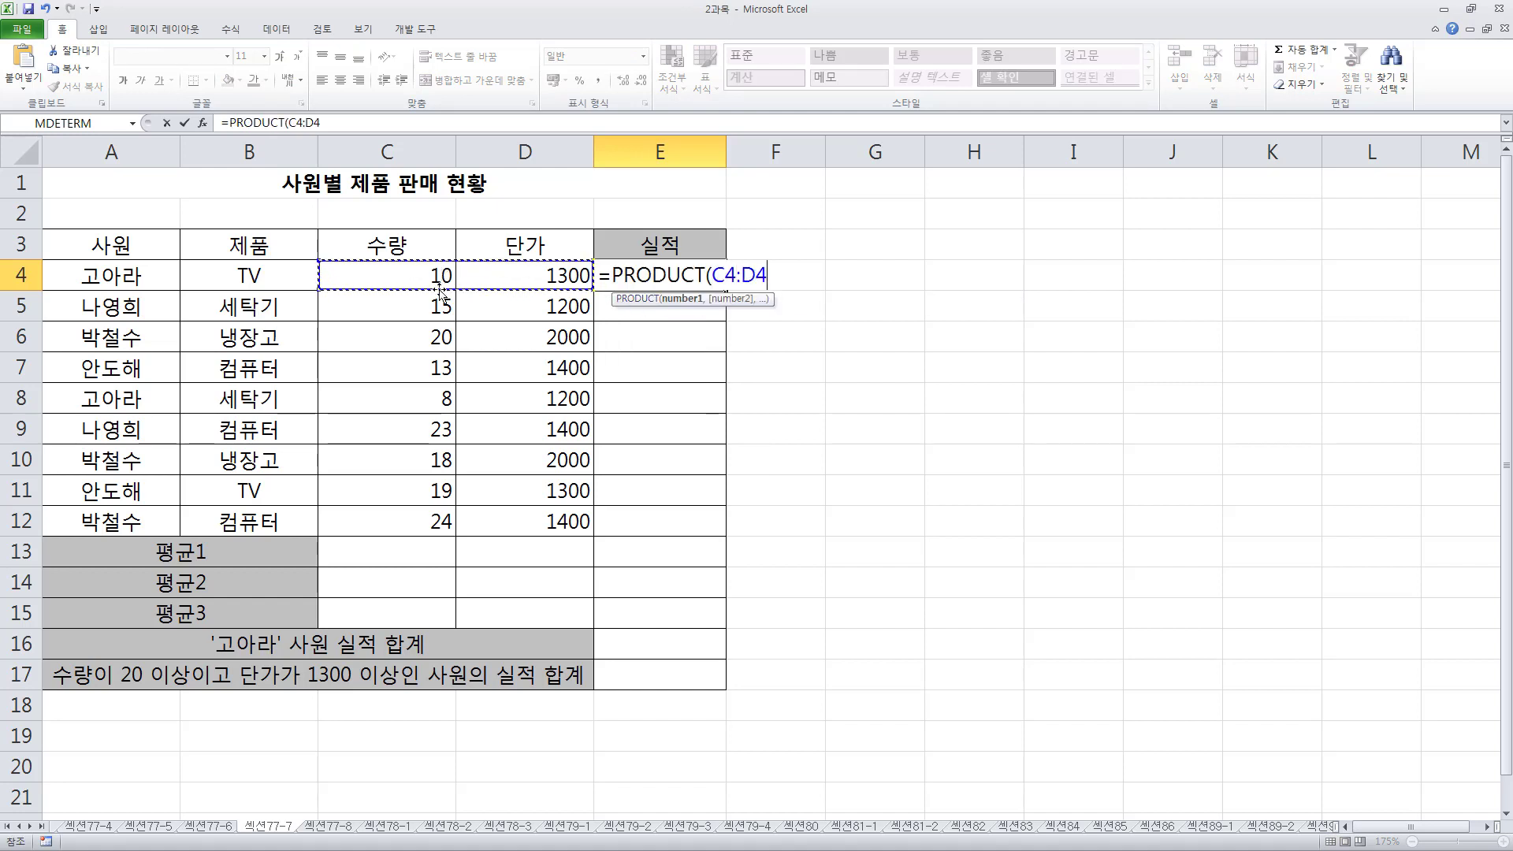
text())
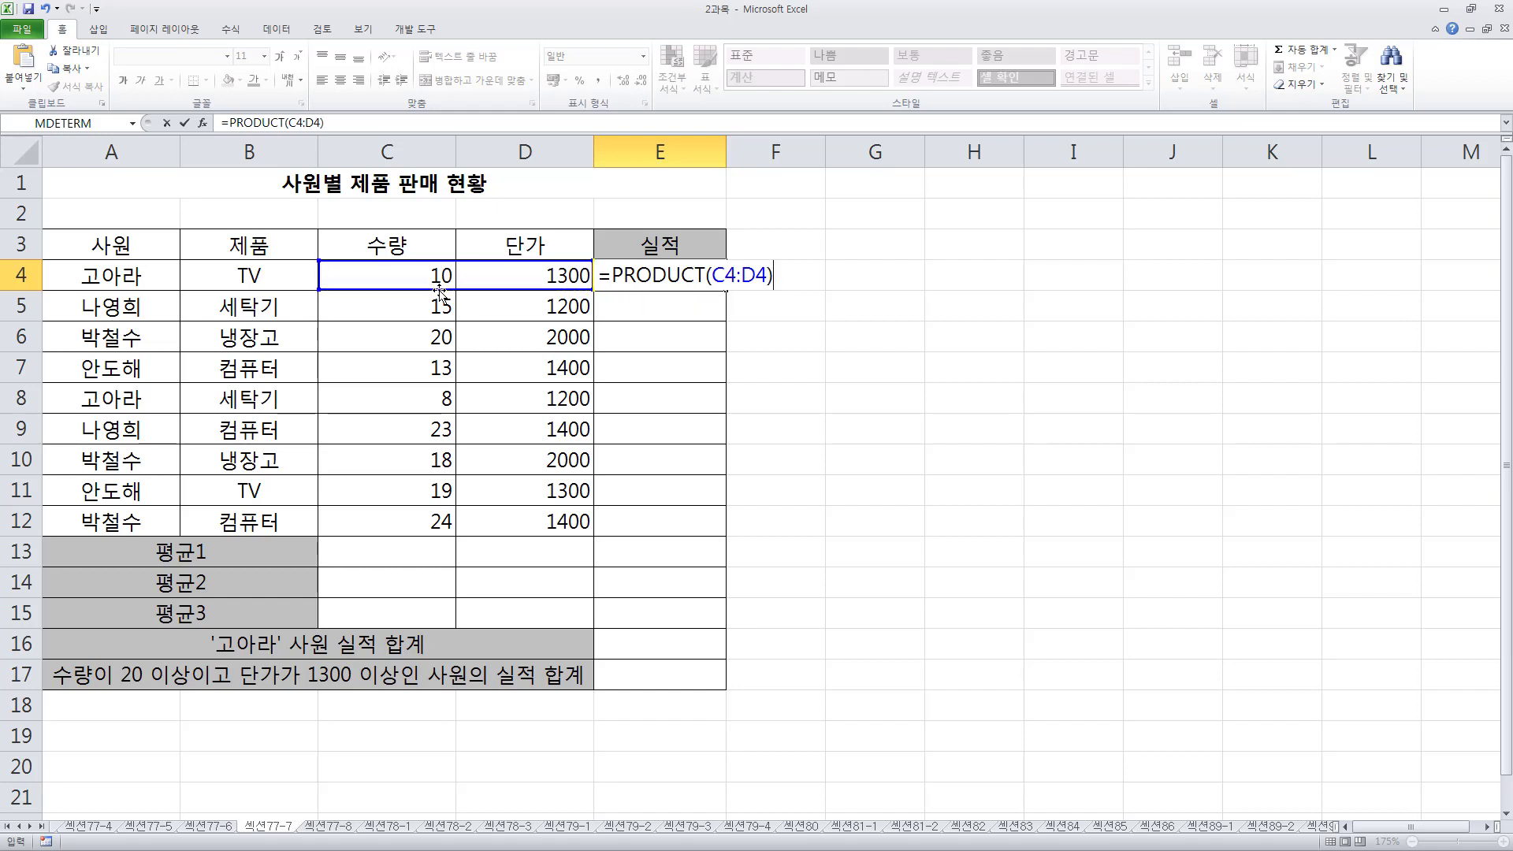
key(Return)
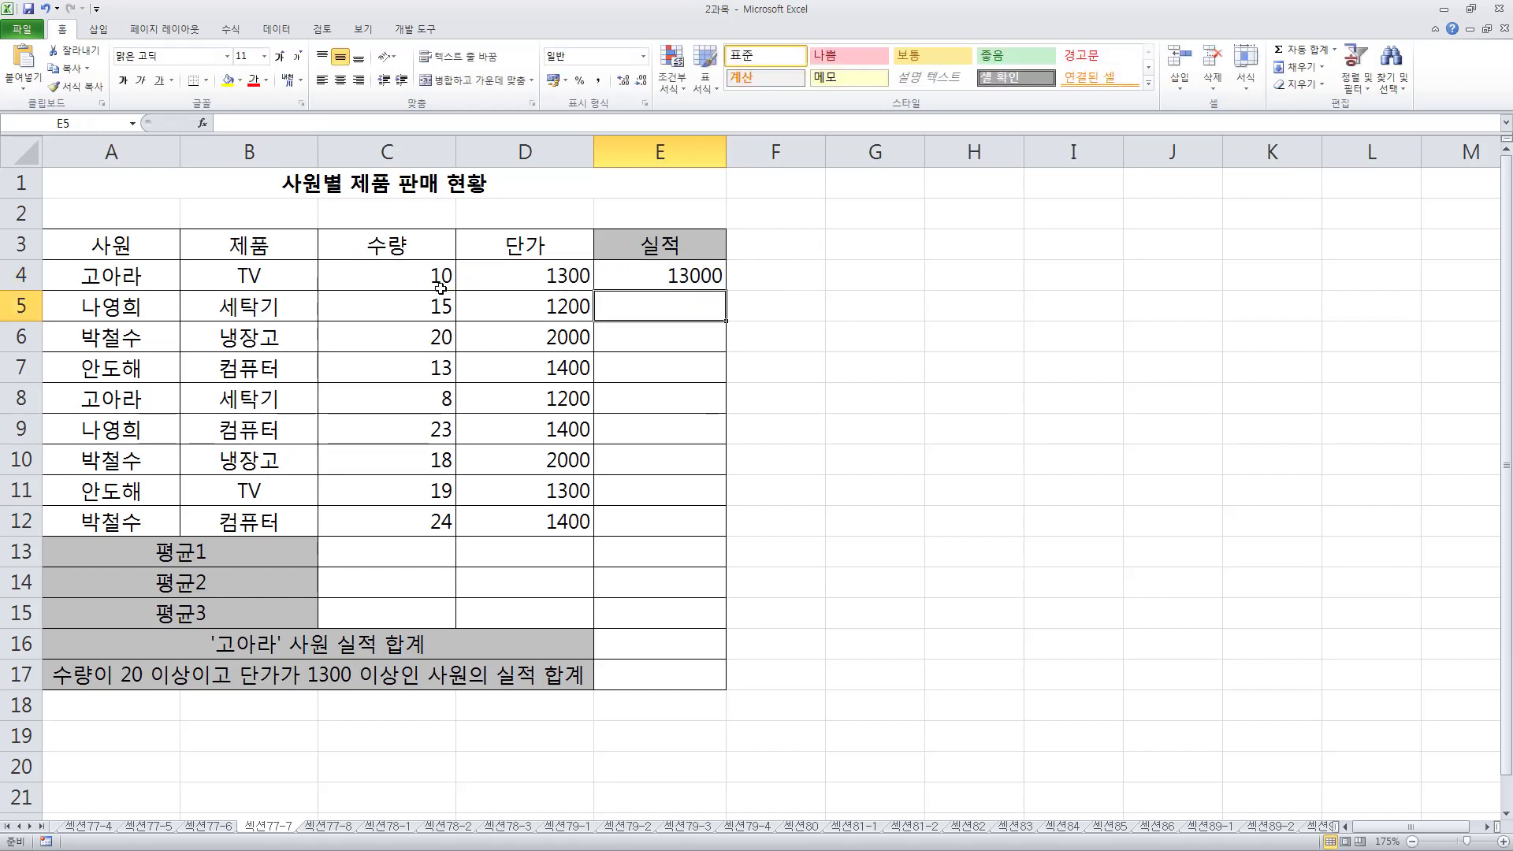
- Copy the PRODUCT formula from E4 down through E12 for the remaining records
drag(441, 288, 513, 284)
click(622, 280)
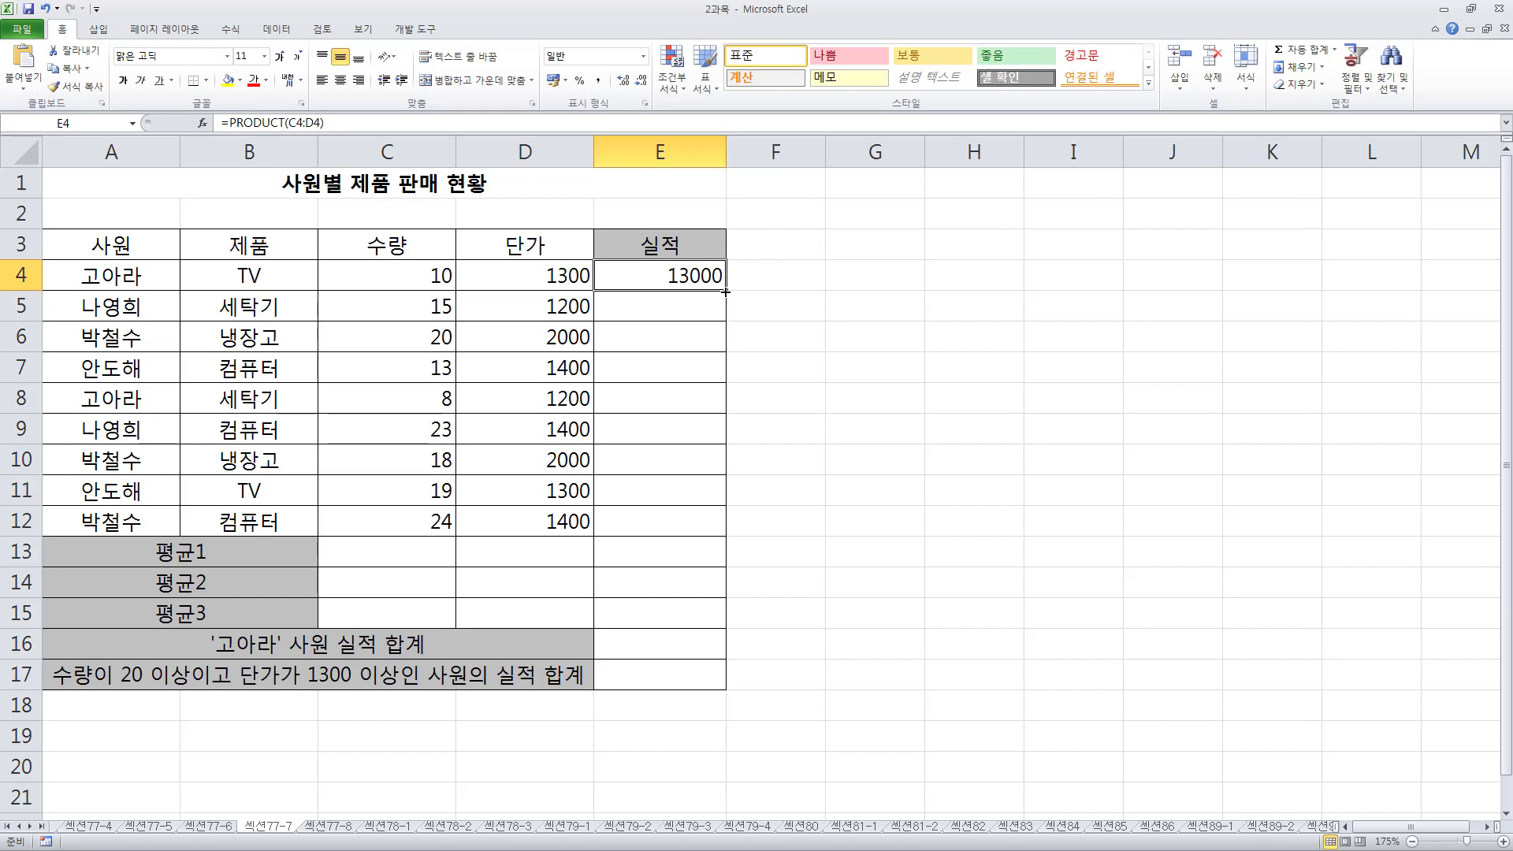
drag(725, 291, 725, 536)
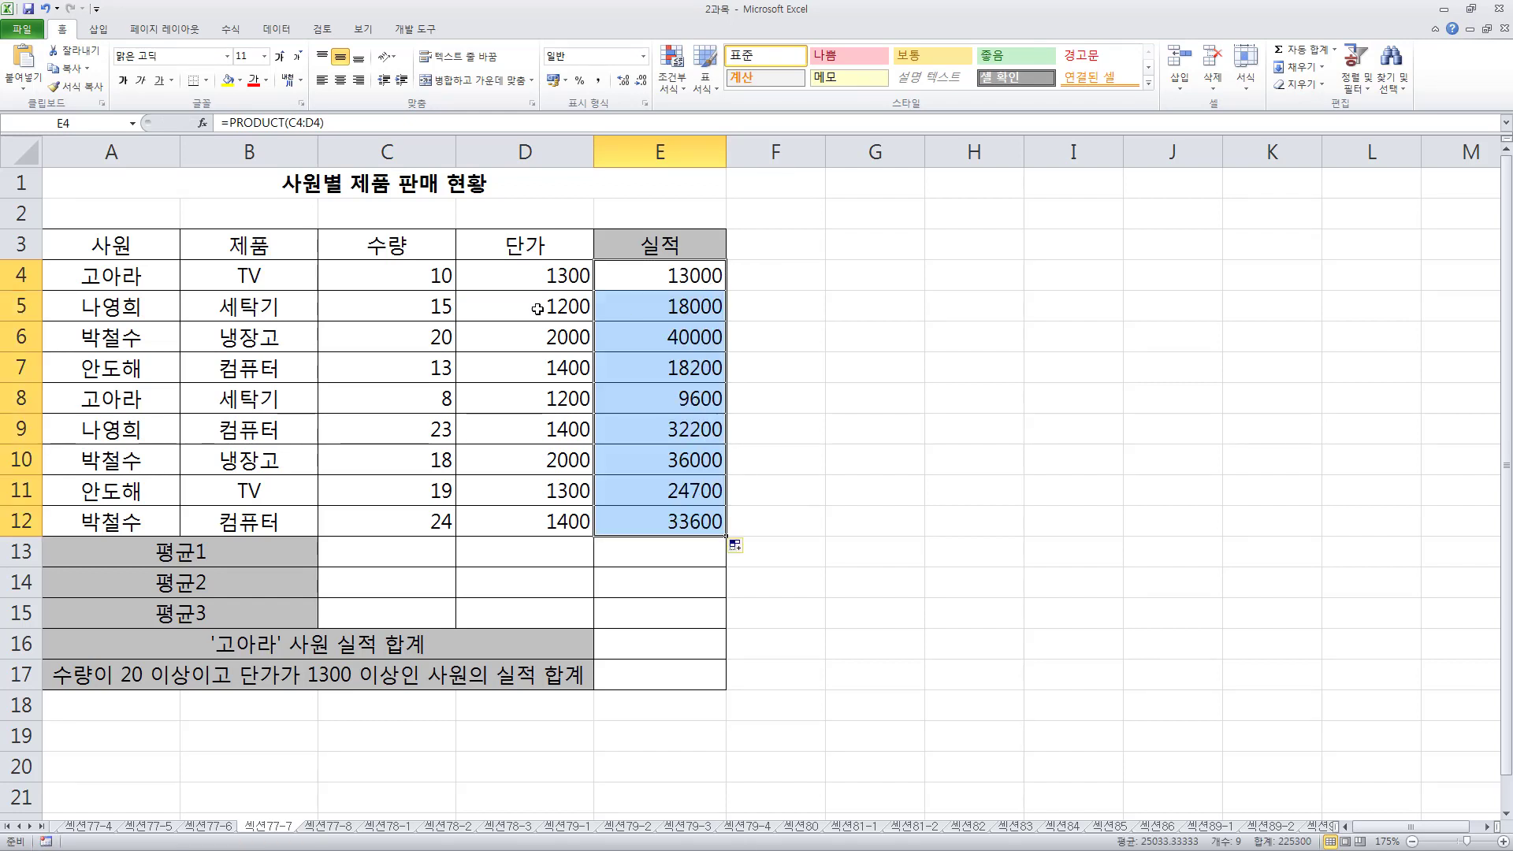
- Check the copied performance formulas in rows 5 and 6 and the argument range of the PRODUCT formula in E4
drag(440, 304, 500, 299)
click(673, 299)
drag(395, 341, 505, 340)
click(649, 337)
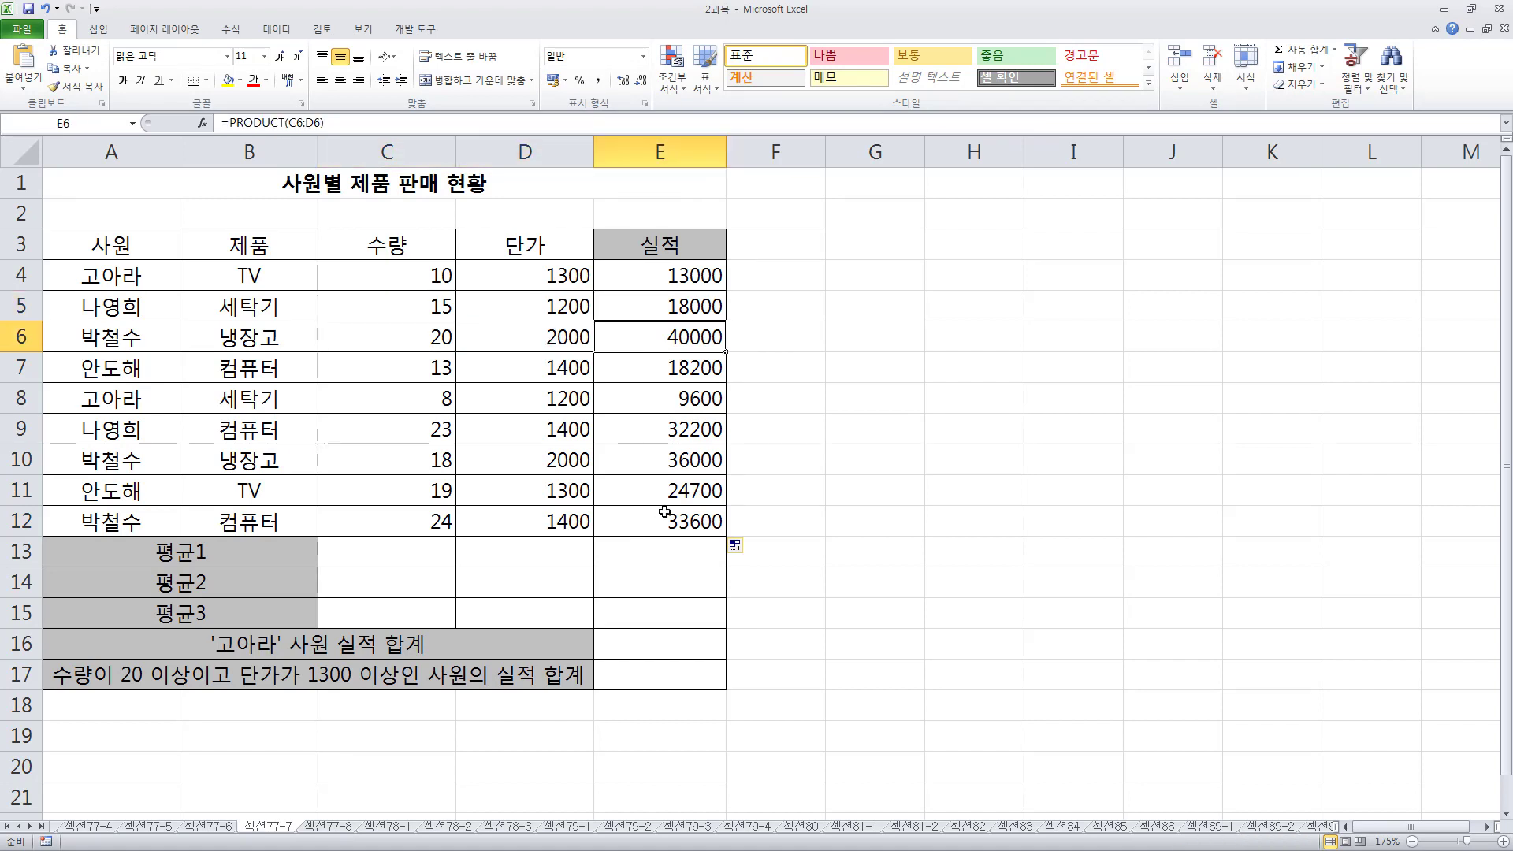
click(646, 272)
key(F2)
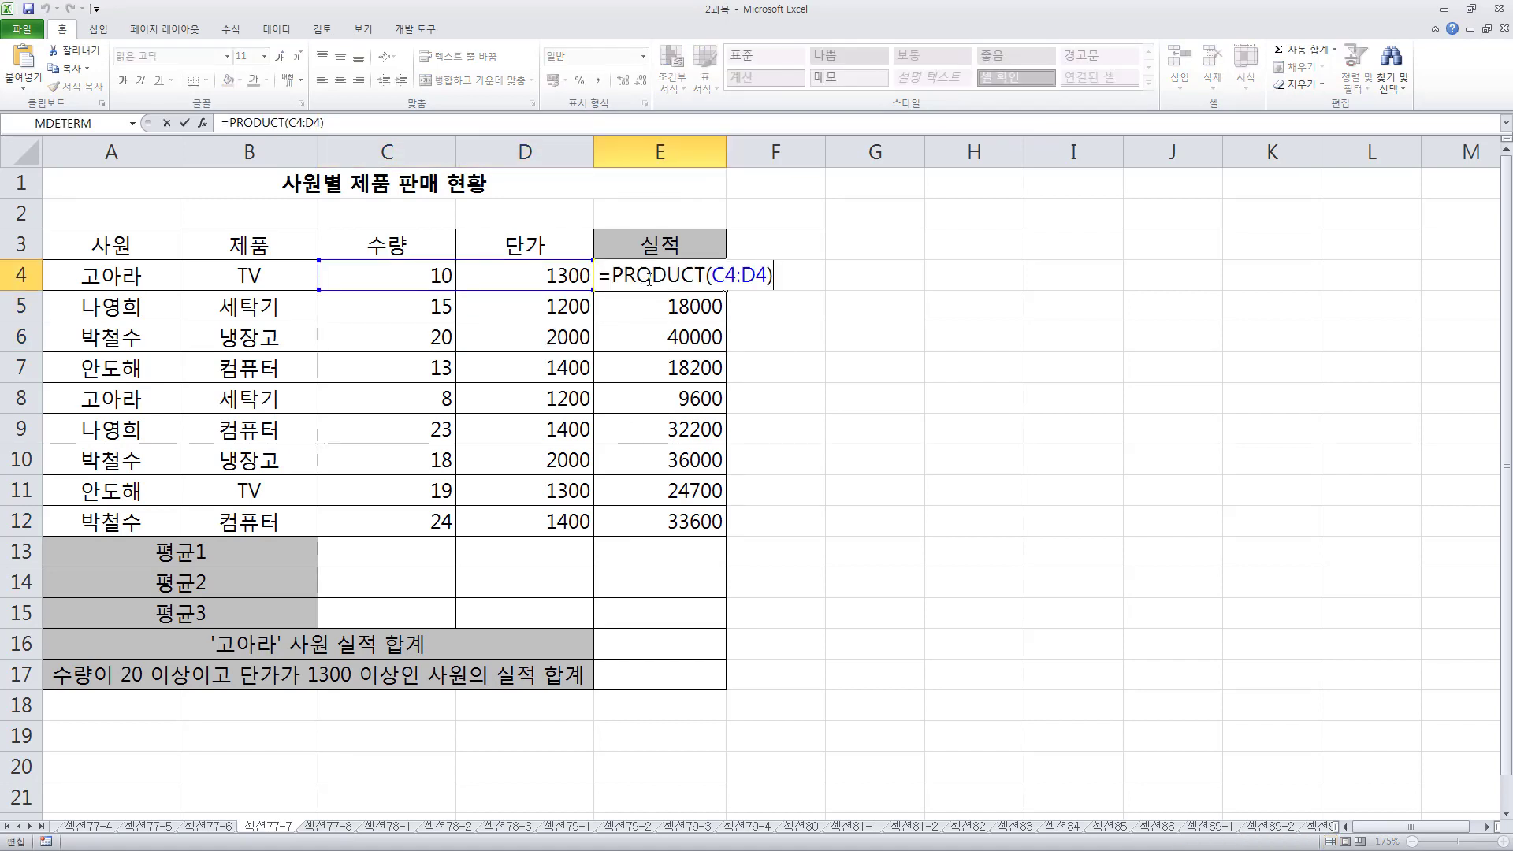
drag(714, 275, 769, 275)
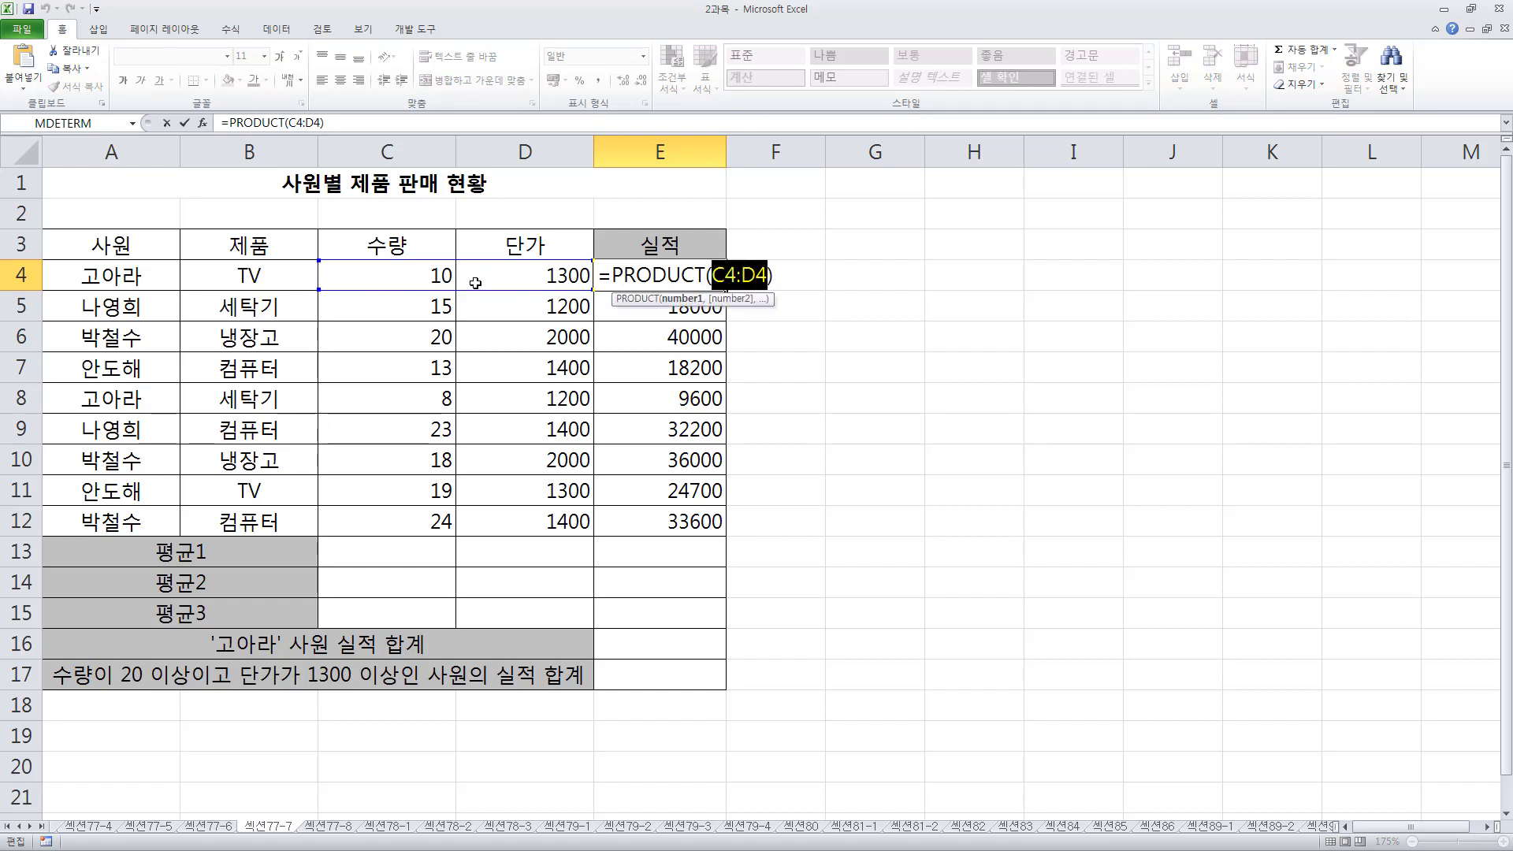
click(386, 543)
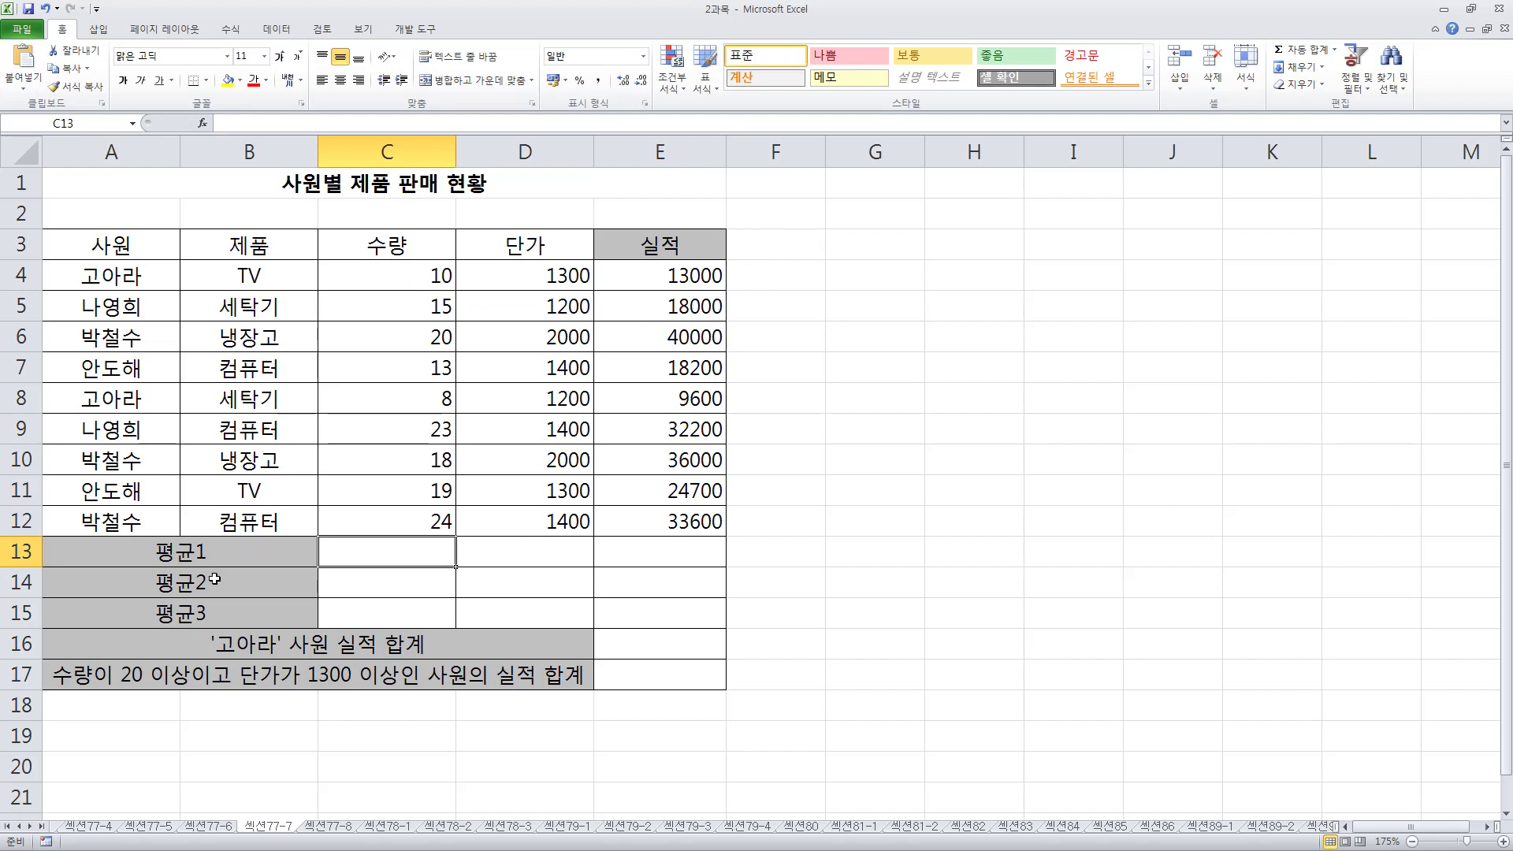
- Calculate the average quantity in the 평균1 row by entering =AVERAGE(C4:C12) in C13
drag(337, 551, 631, 611)
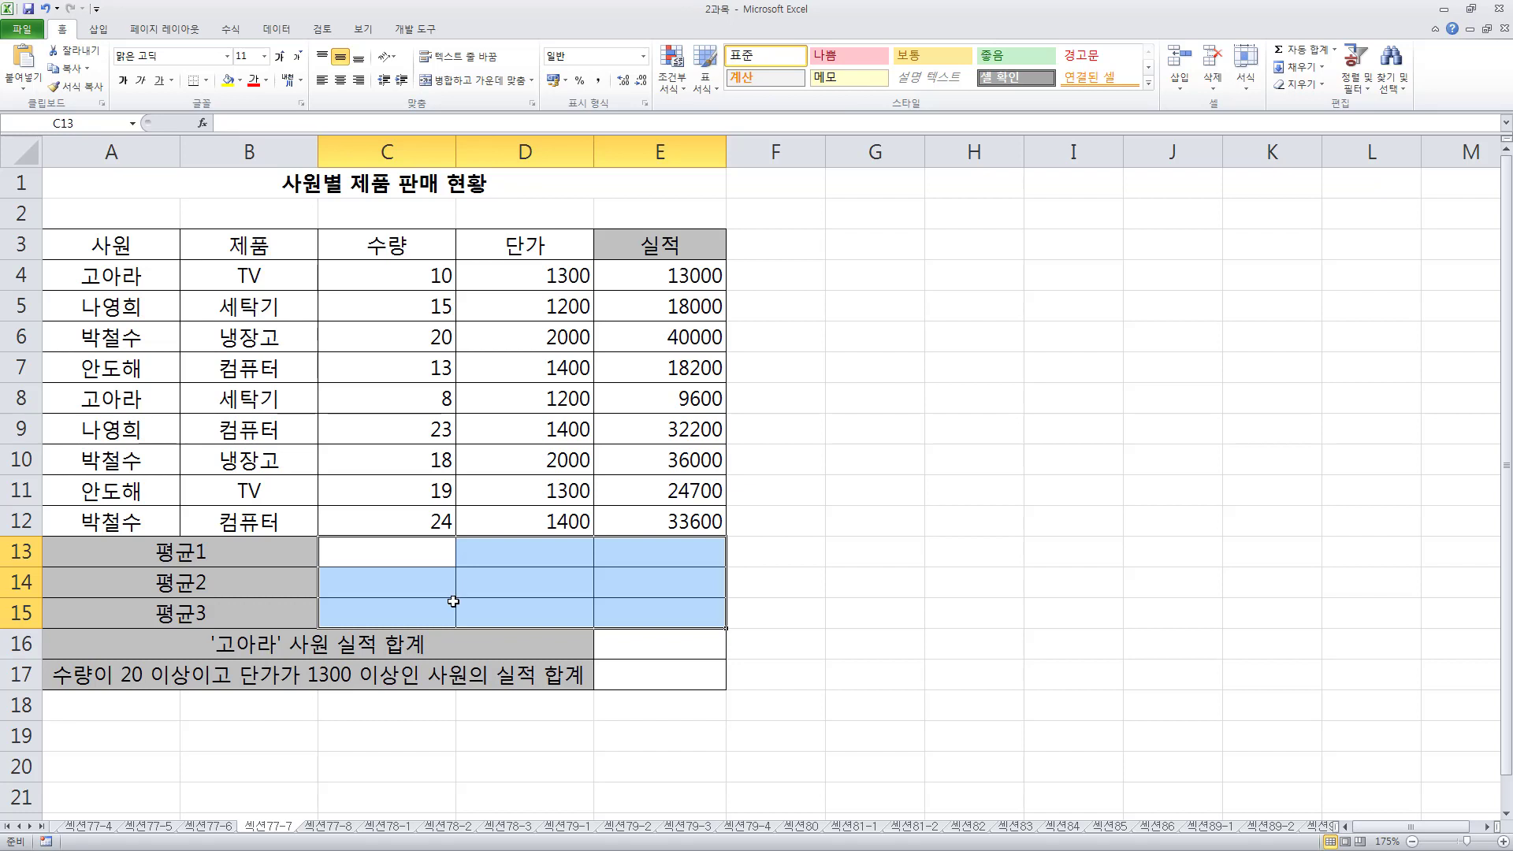
click(377, 554)
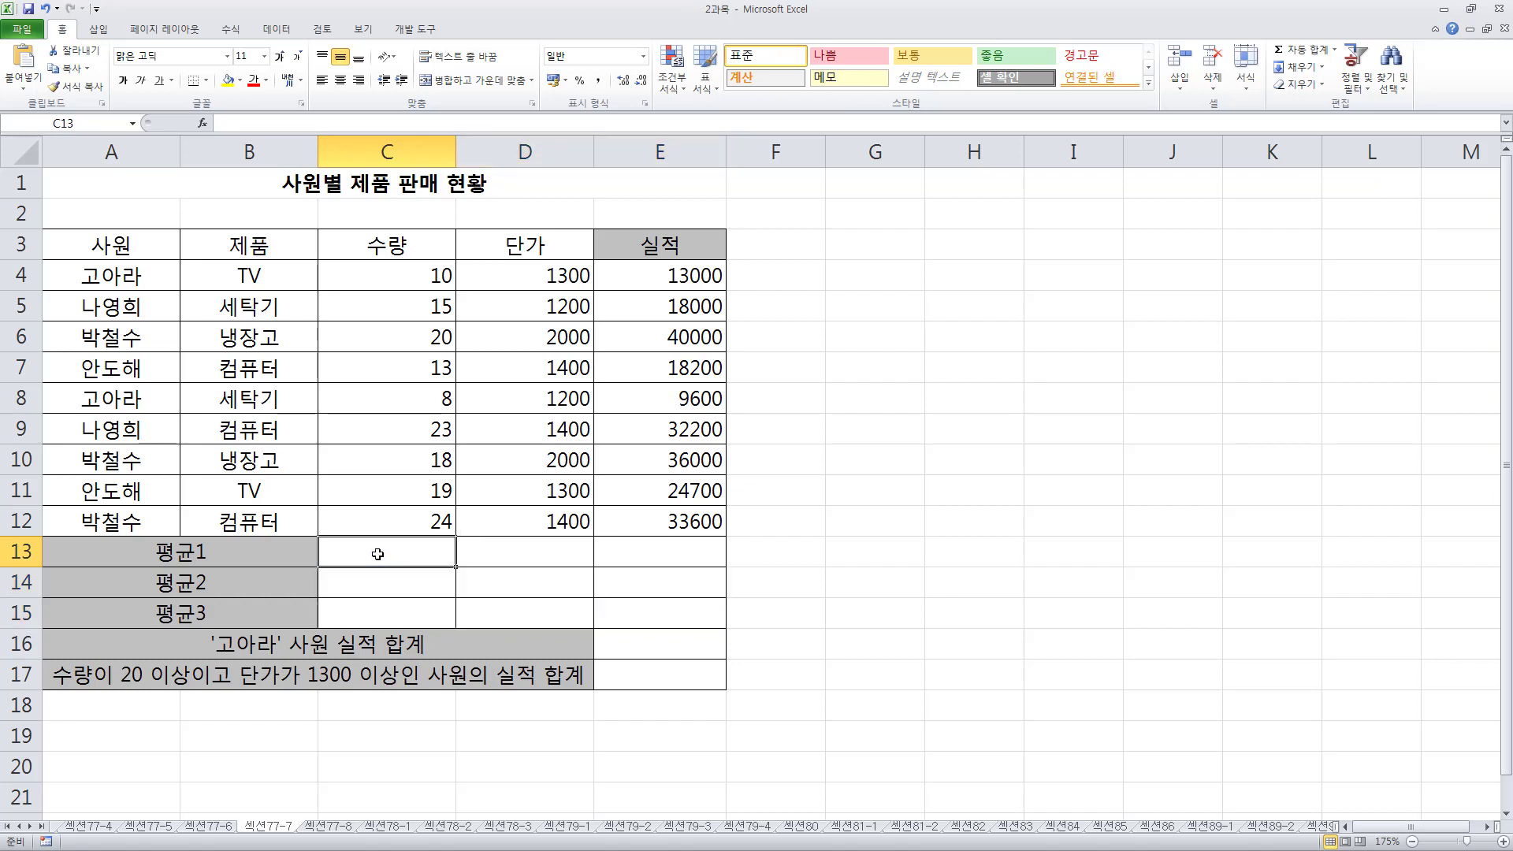
text(=)
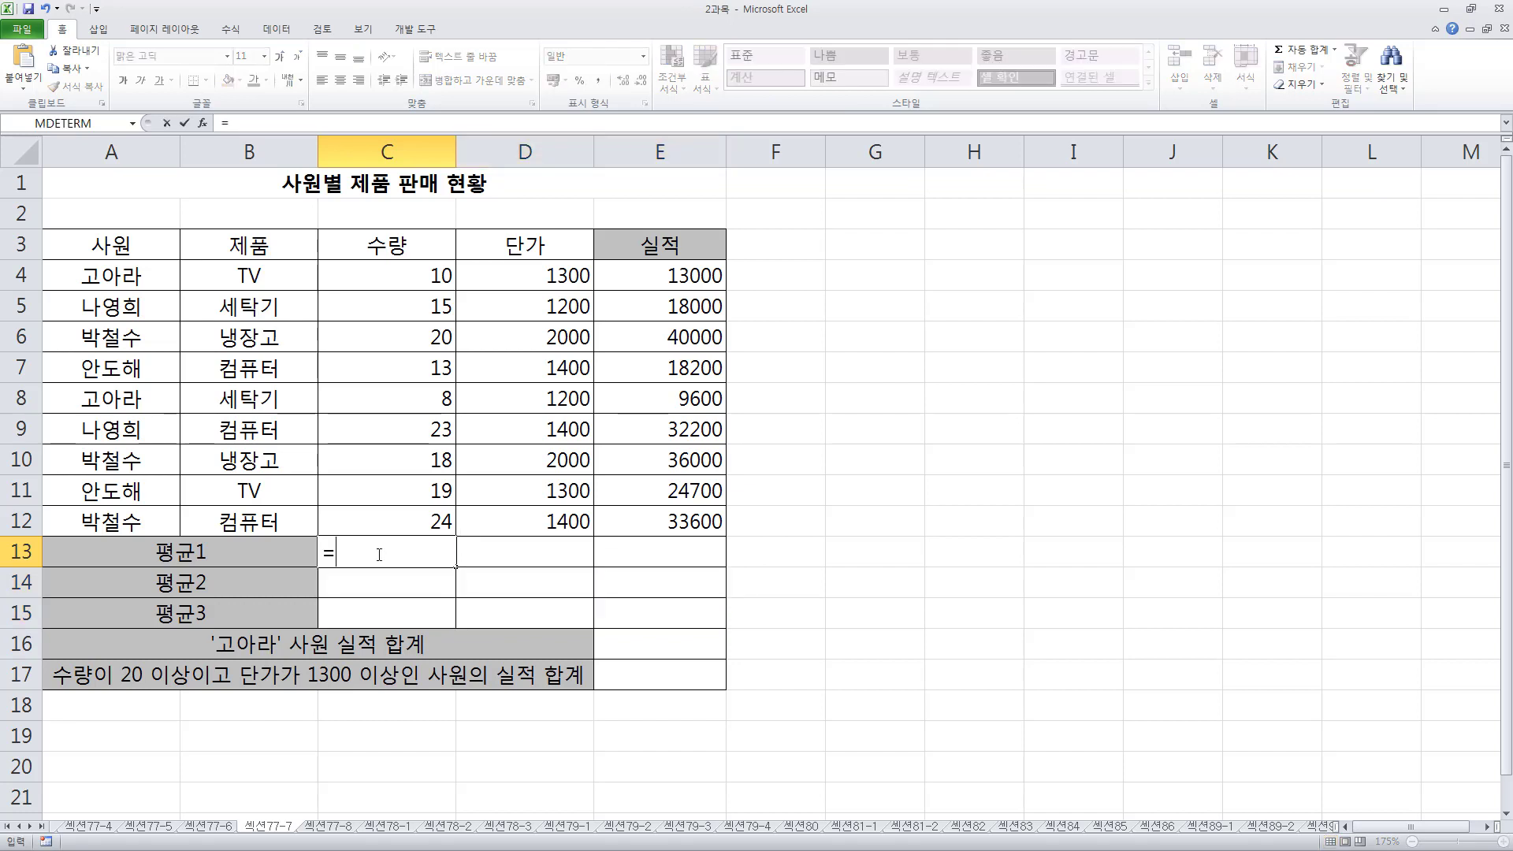
text(aver)
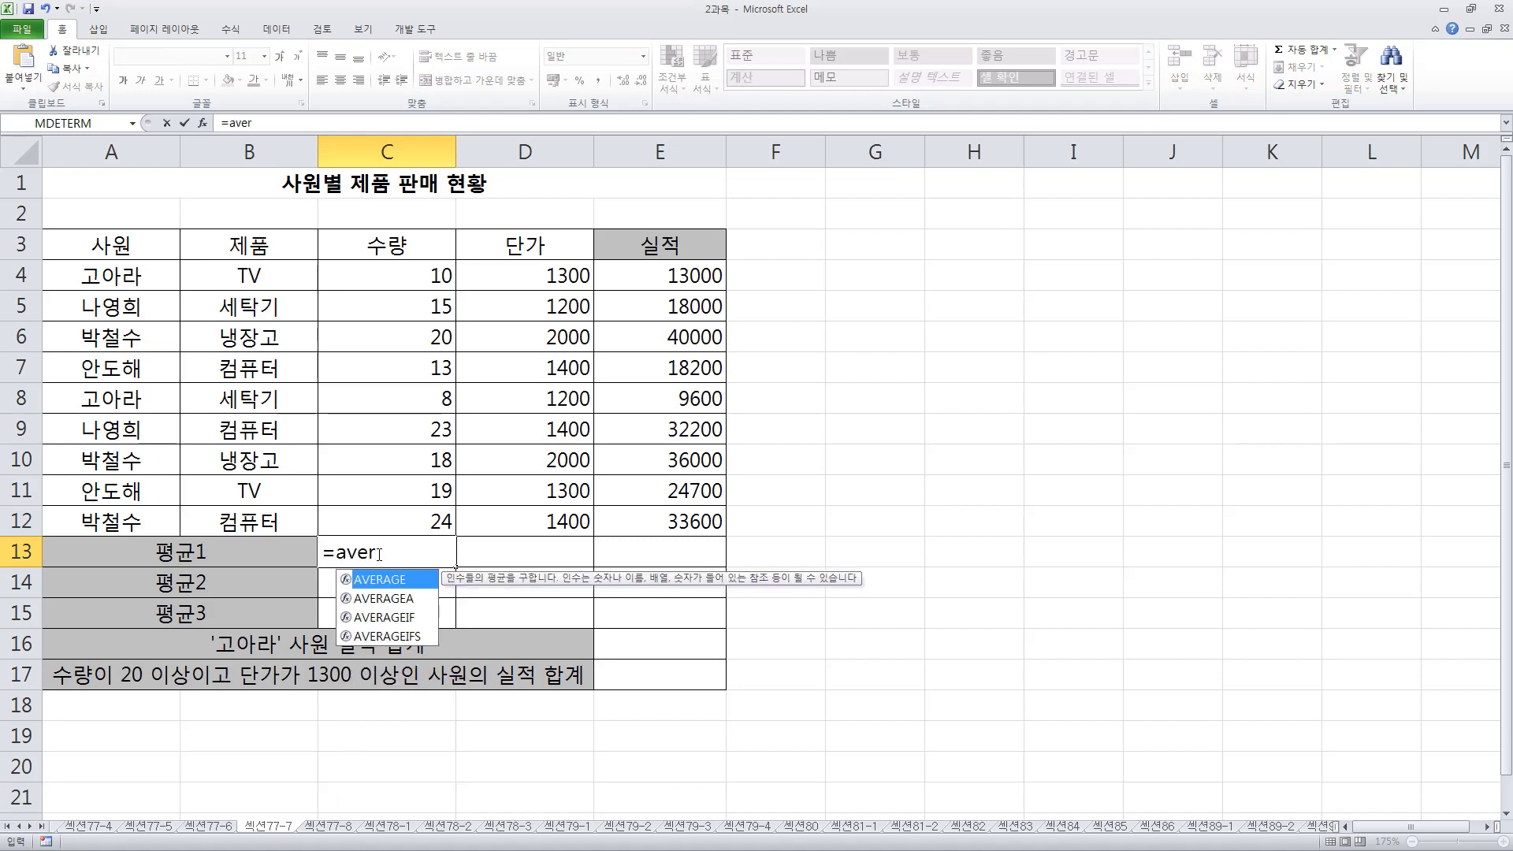
key(Tab)
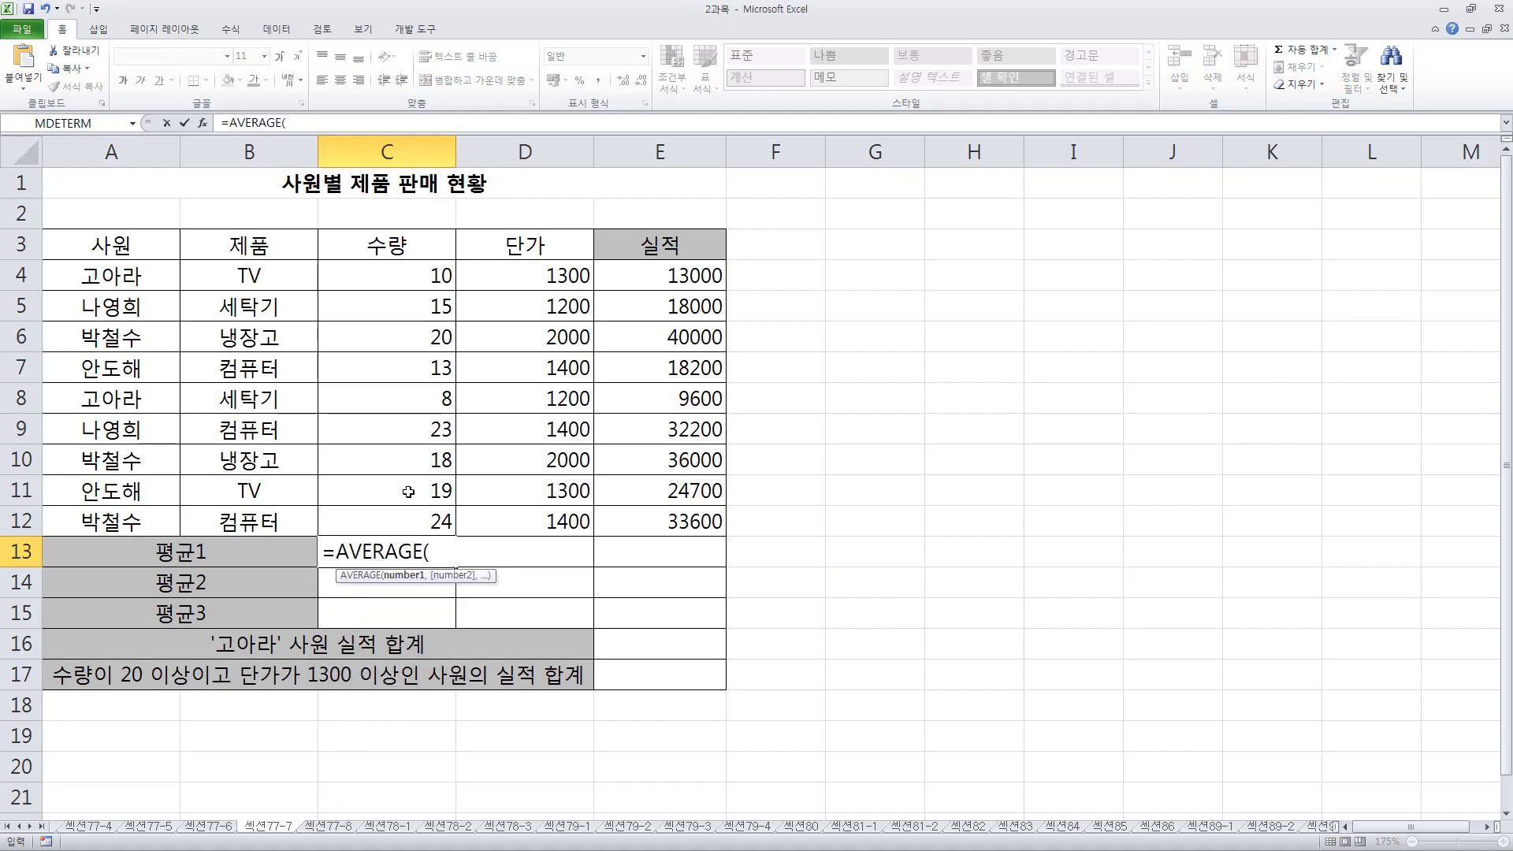
drag(394, 272, 389, 517)
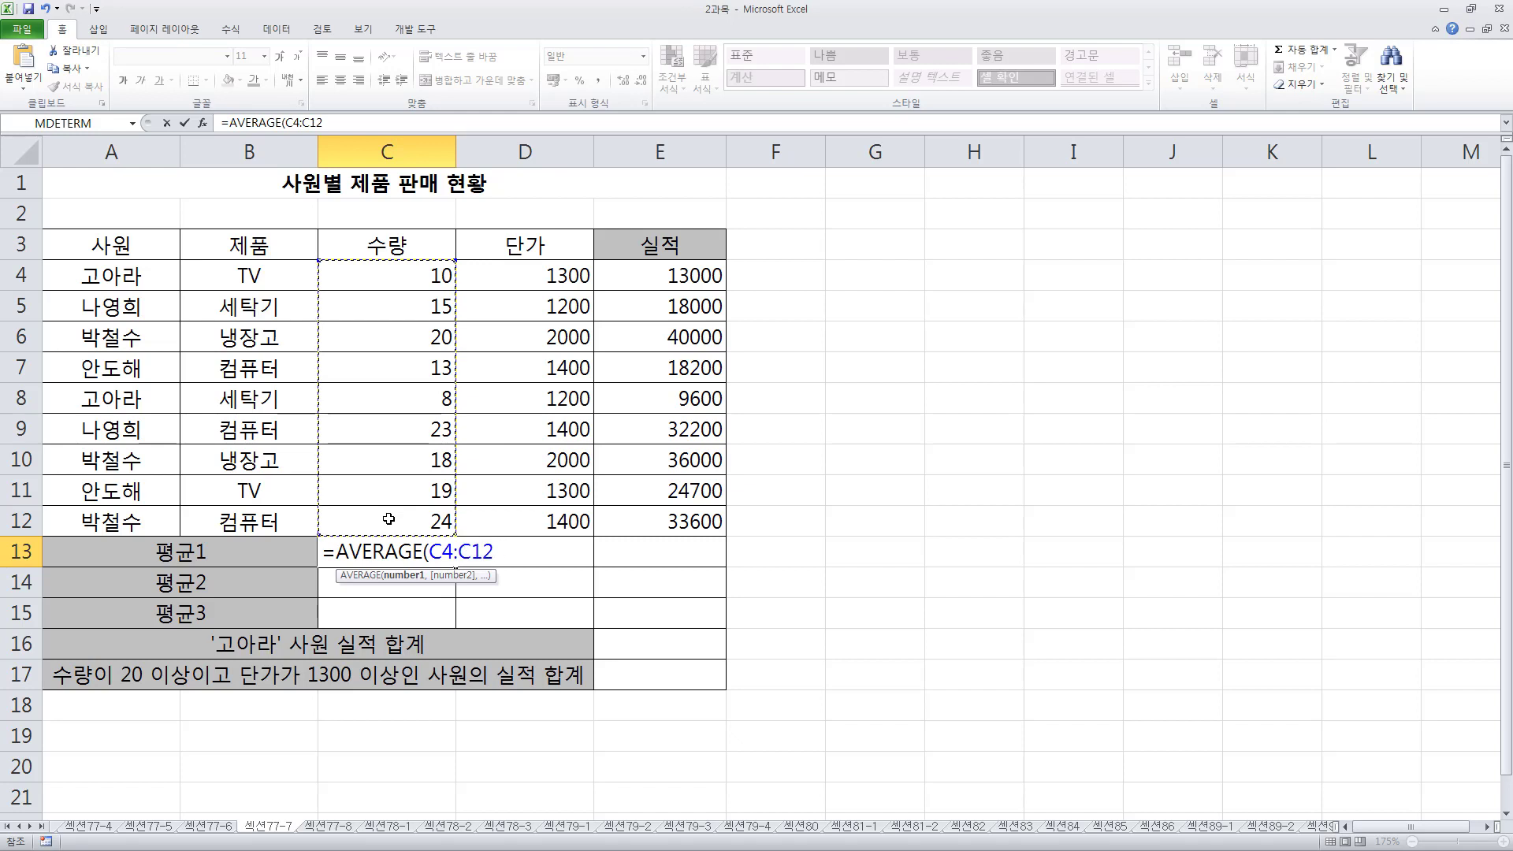
text())
key(Return)
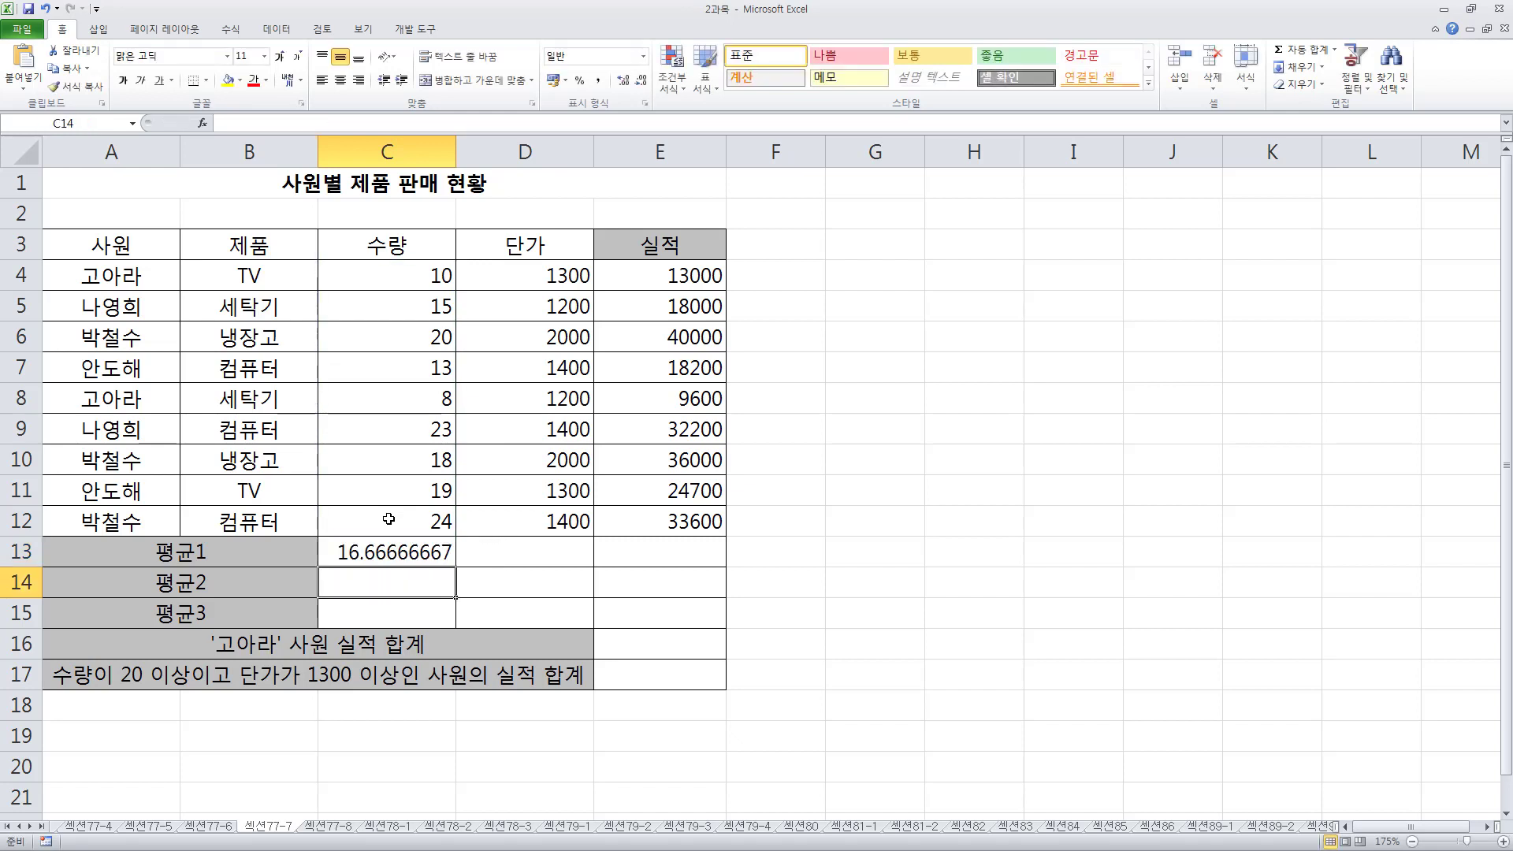
- Copy the AVERAGE formula from C13 across to D13 and E13 and check the three average cells
click(430, 541)
drag(455, 565, 682, 569)
click(450, 565)
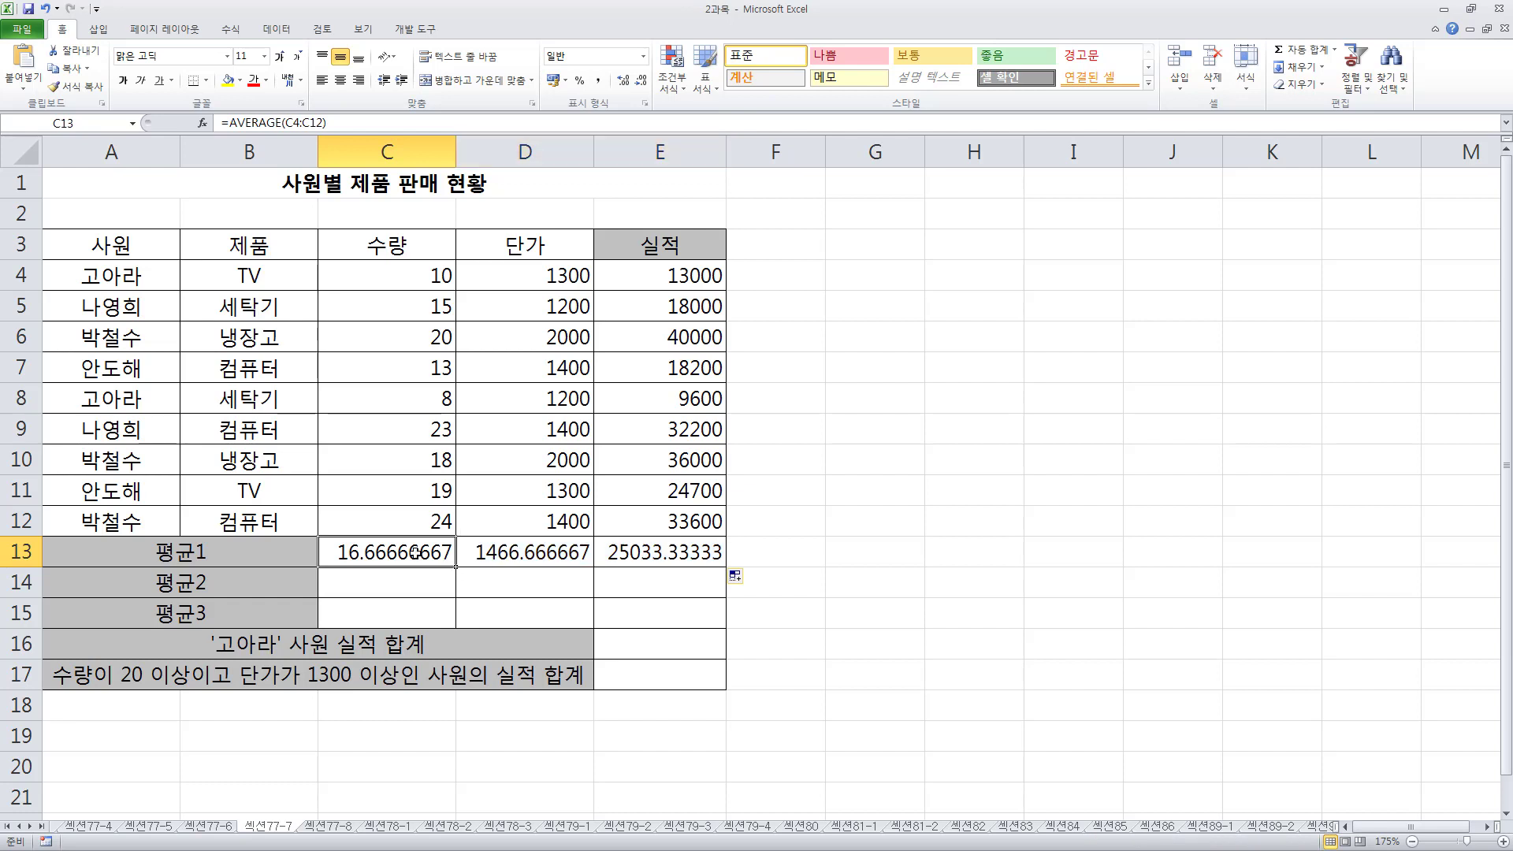
click(497, 556)
click(644, 552)
click(416, 558)
- Insert the ROUND function in front of AVERAGE(C4:C12) in the C13 formula
double_click(358, 558)
drag(338, 551, 505, 554)
key(Escape)
key(F2)
click(344, 553)
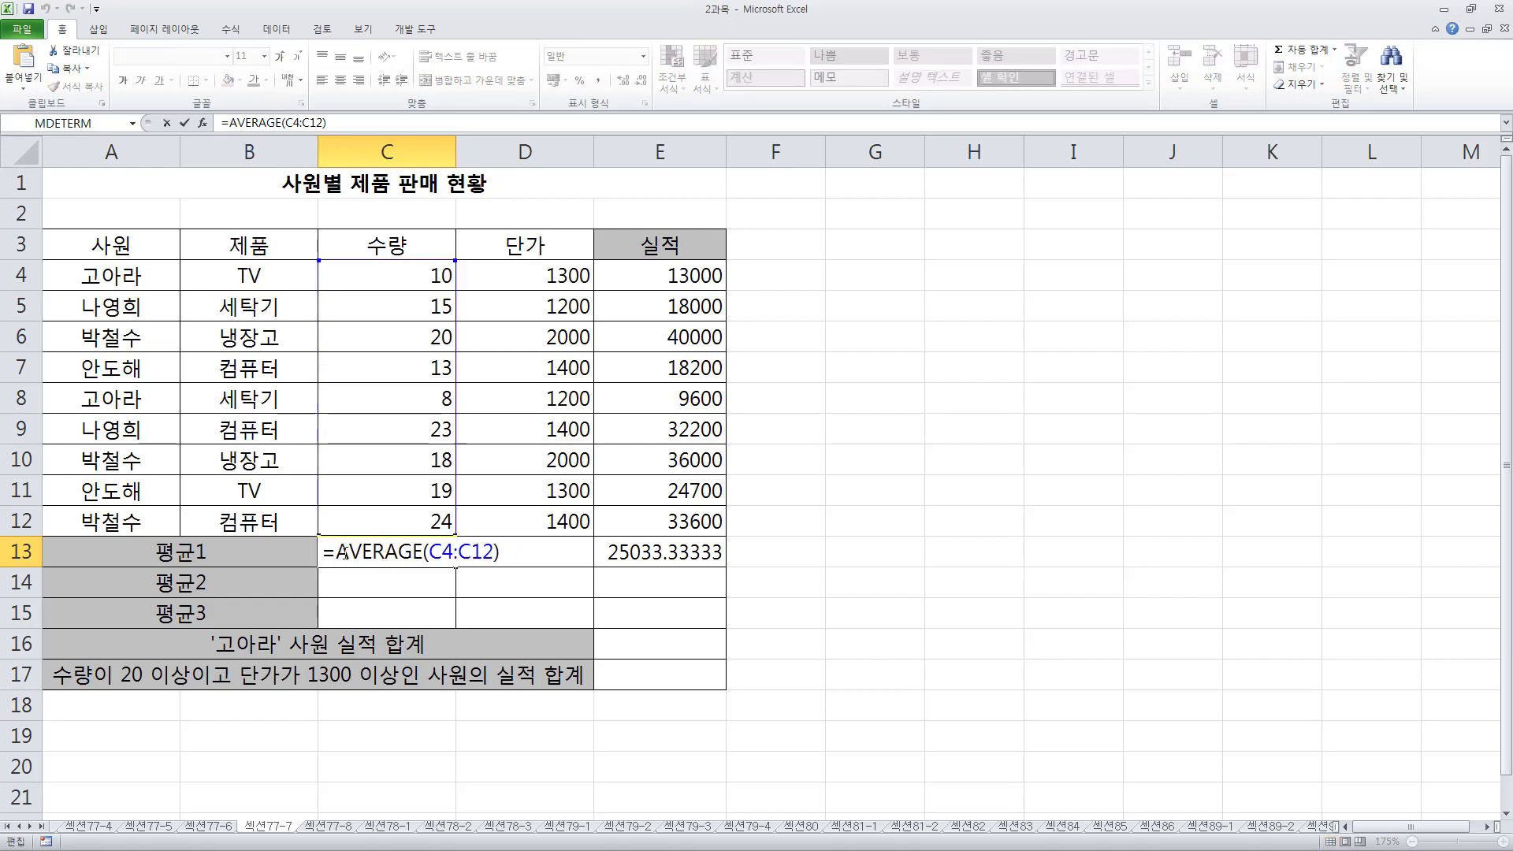
text(ro)
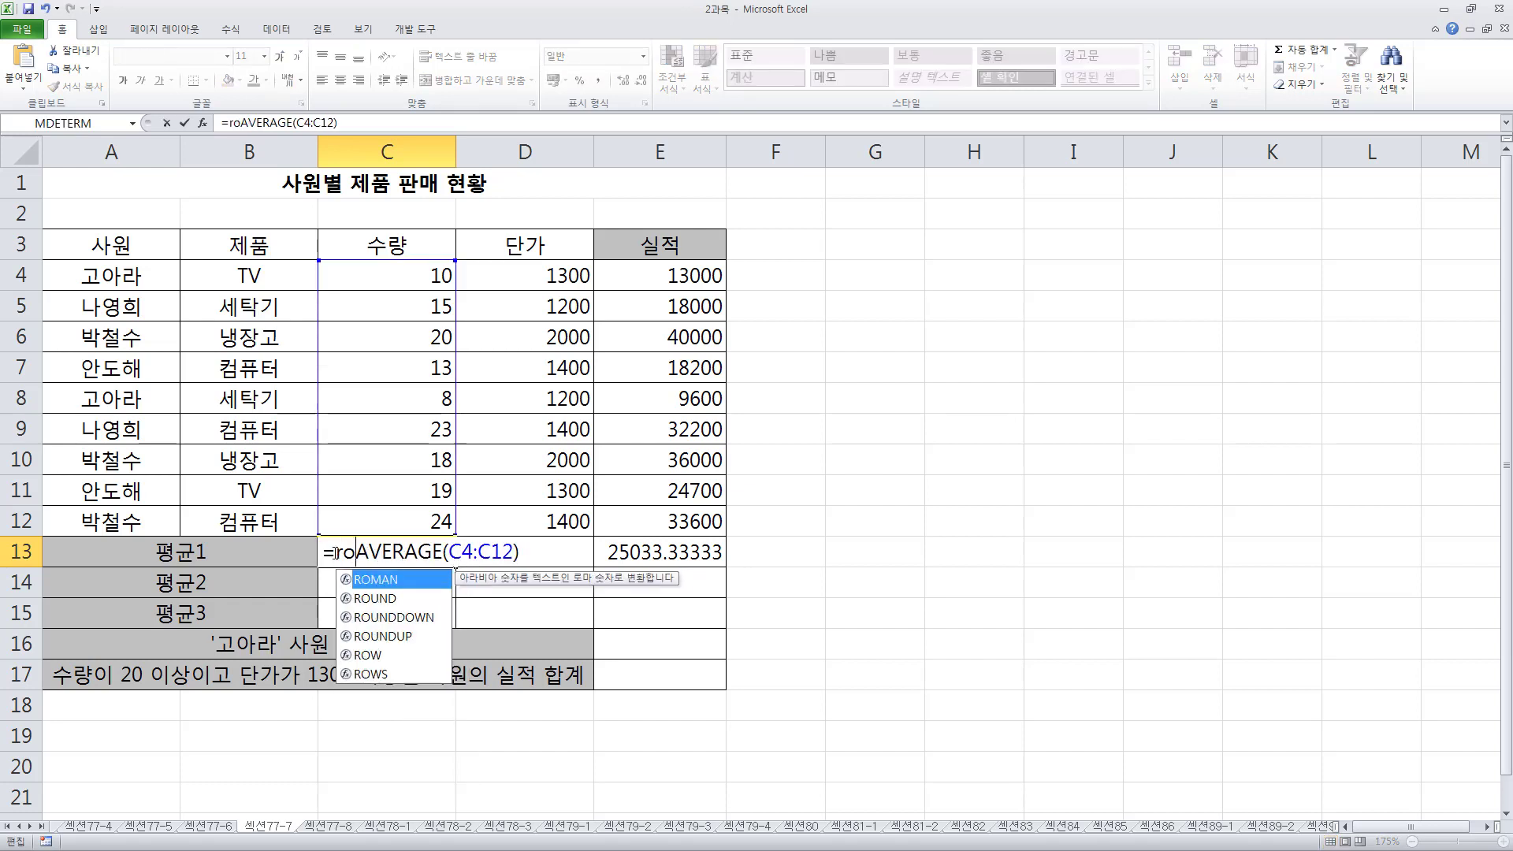
text(u)
key(Tab)
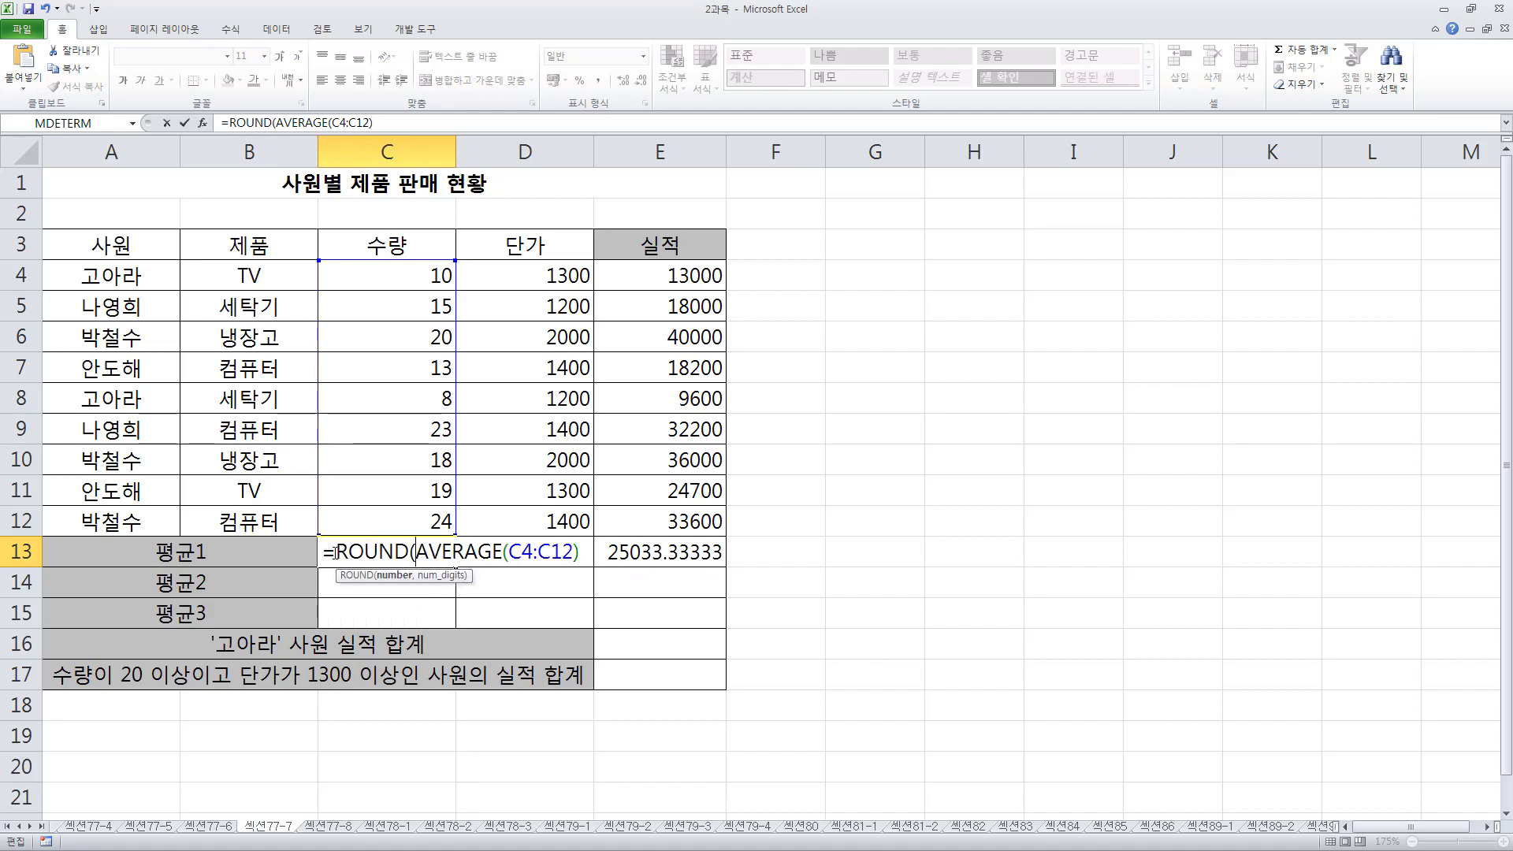
- Complete C13 as =ROUND(AVERAGE(C4:C12),1) and copy the rounded formula across to D13 and E13
key(shift+End)
key(End)
text(,1)
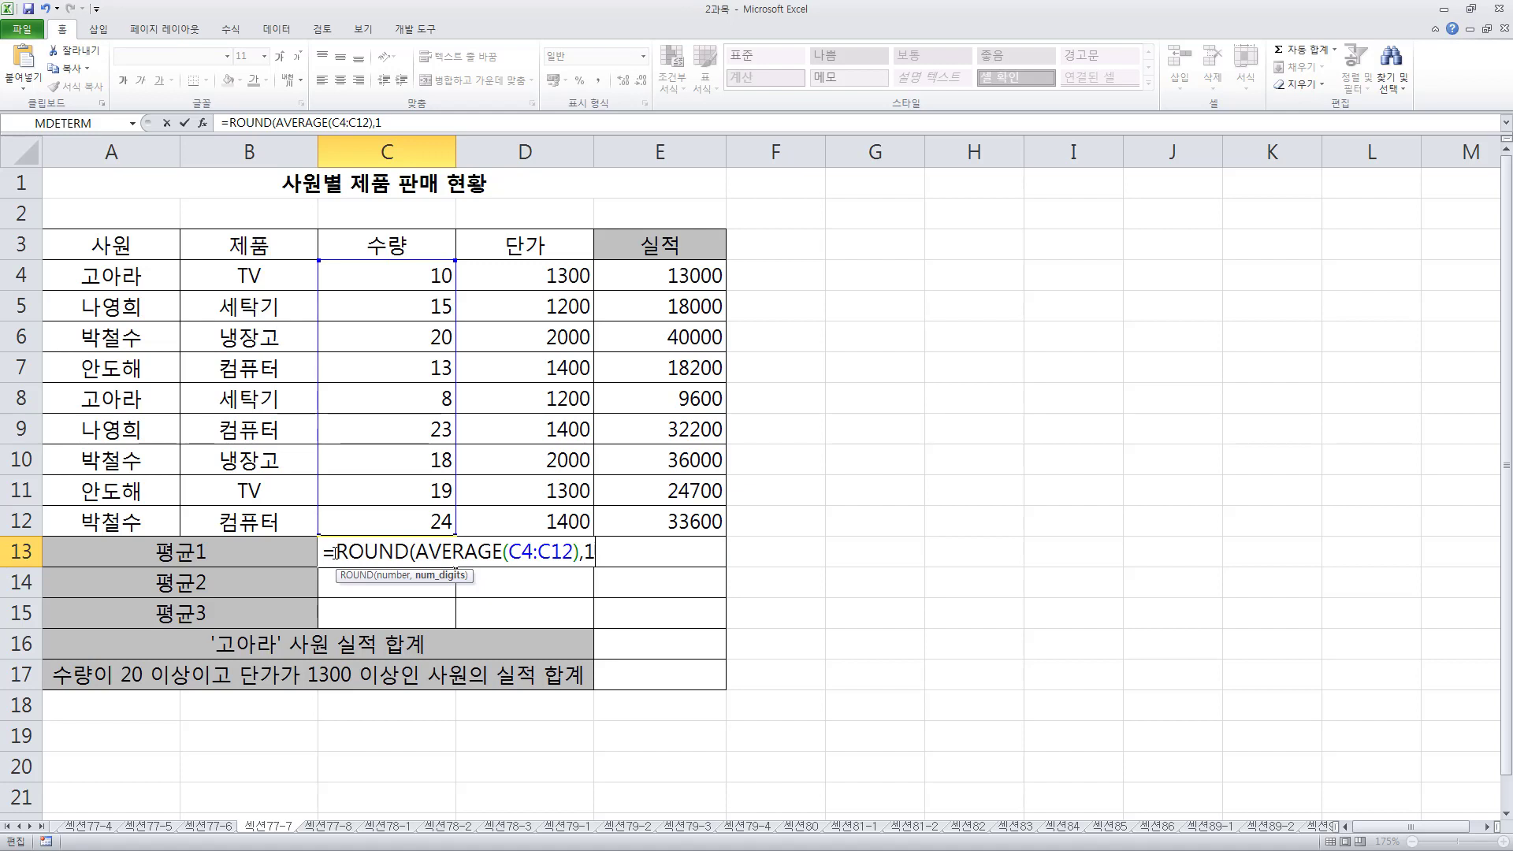
key(BackSpace)
text(2)
key(BackSpace)
key(BackSpace)
text(1))
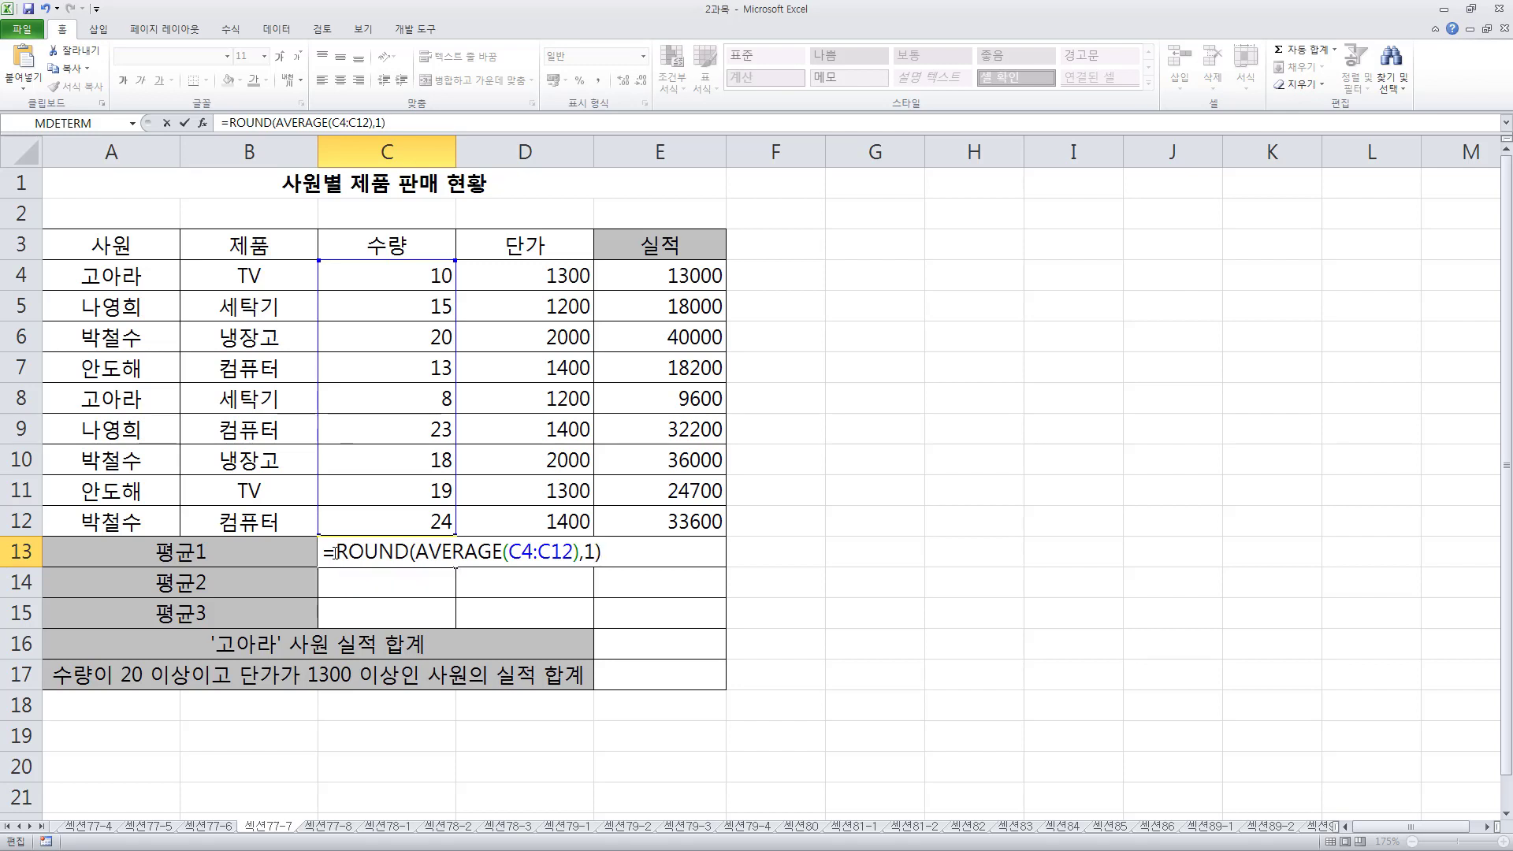
key(Return)
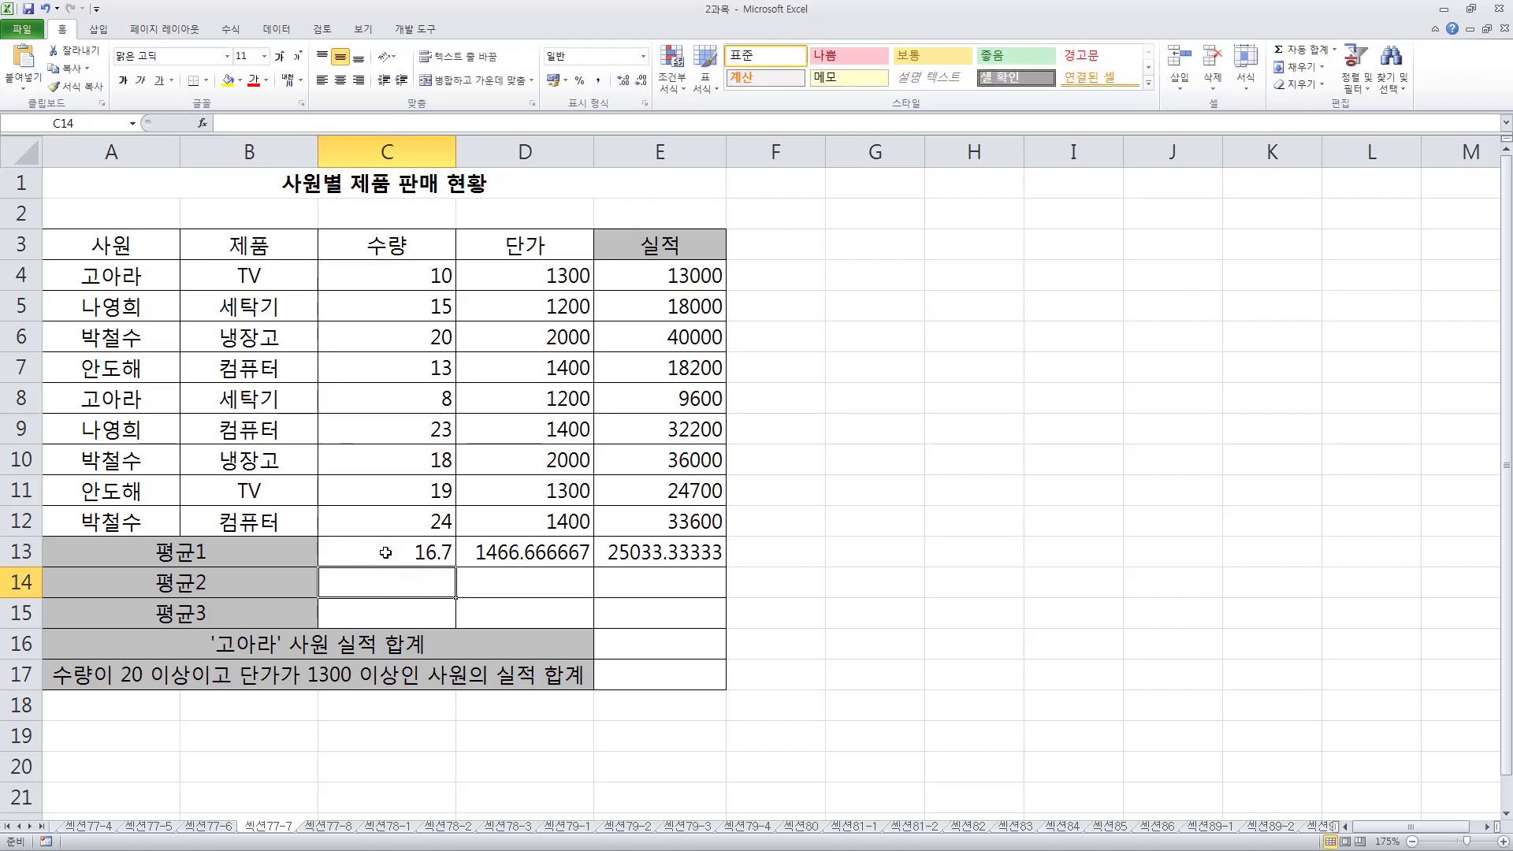
click(436, 562)
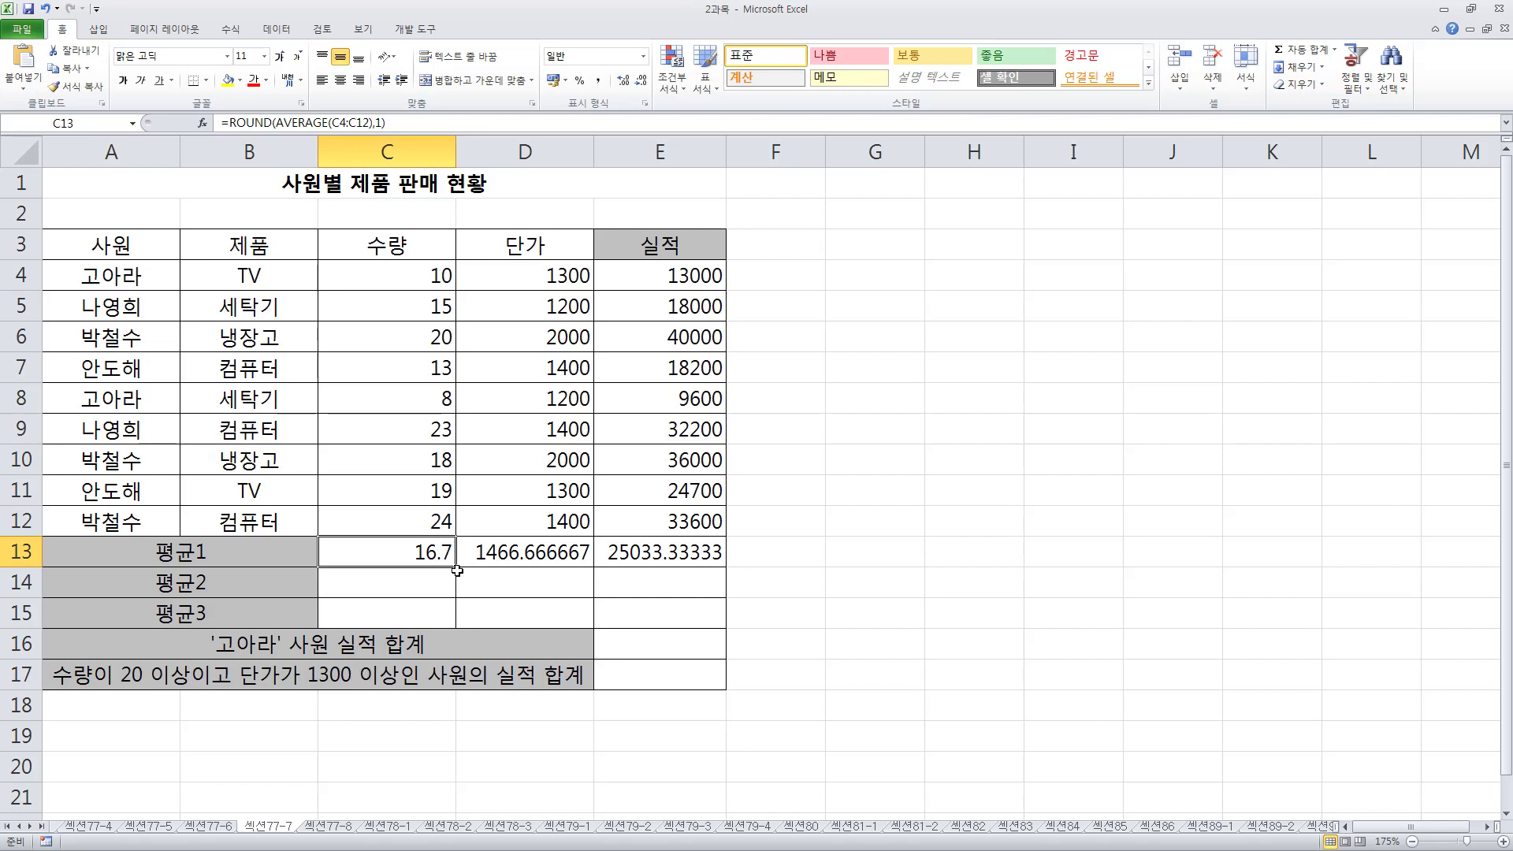
drag(457, 569, 708, 569)
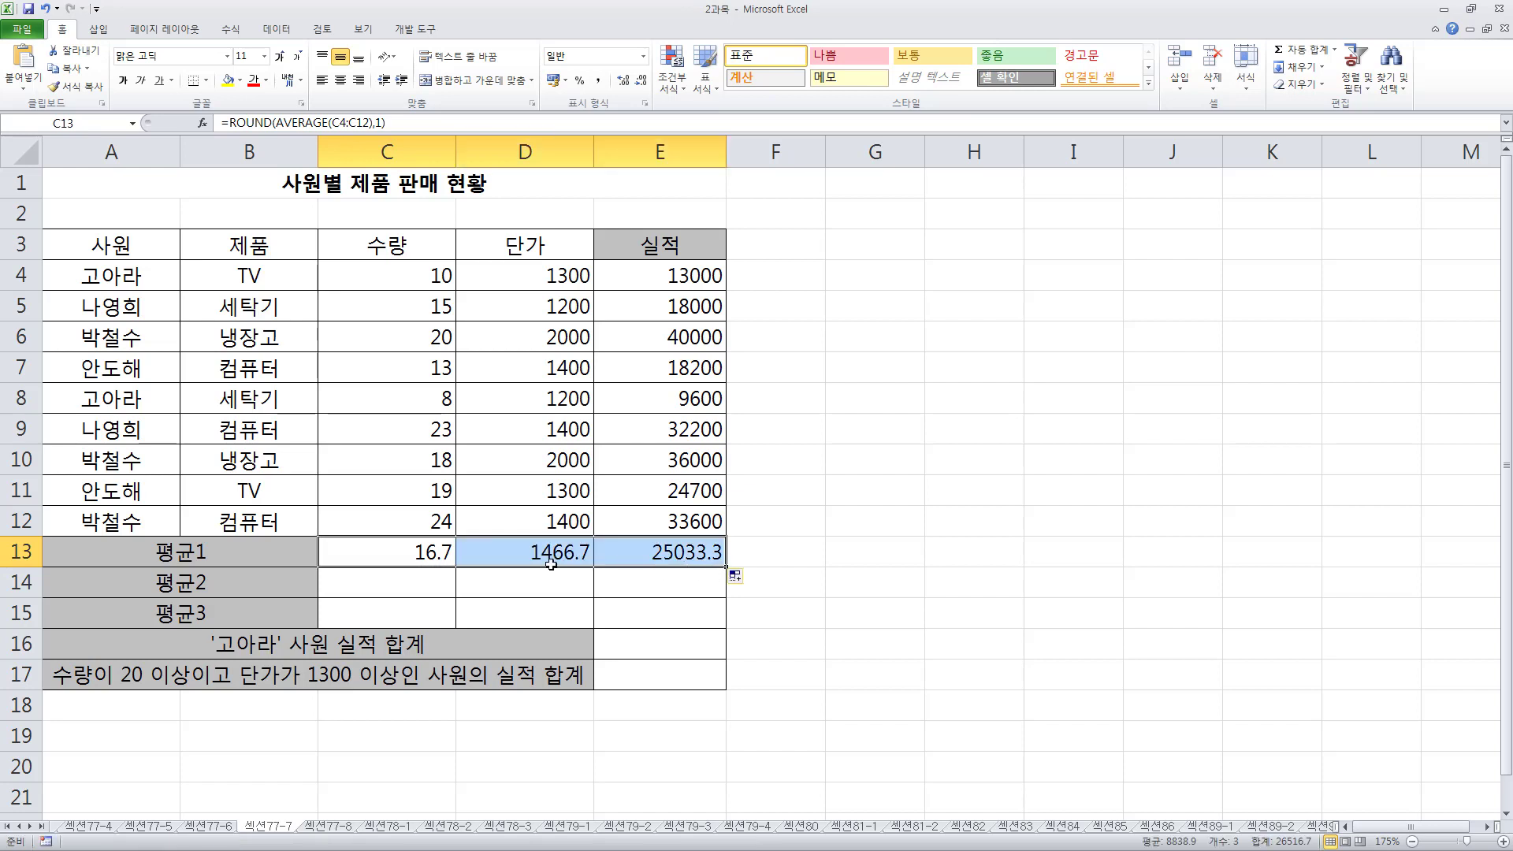
- Calculate the 평균2 row by entering =AVERAGE(C4:C12) in C14 and copying the formula across to D14 and E14
click(410, 581)
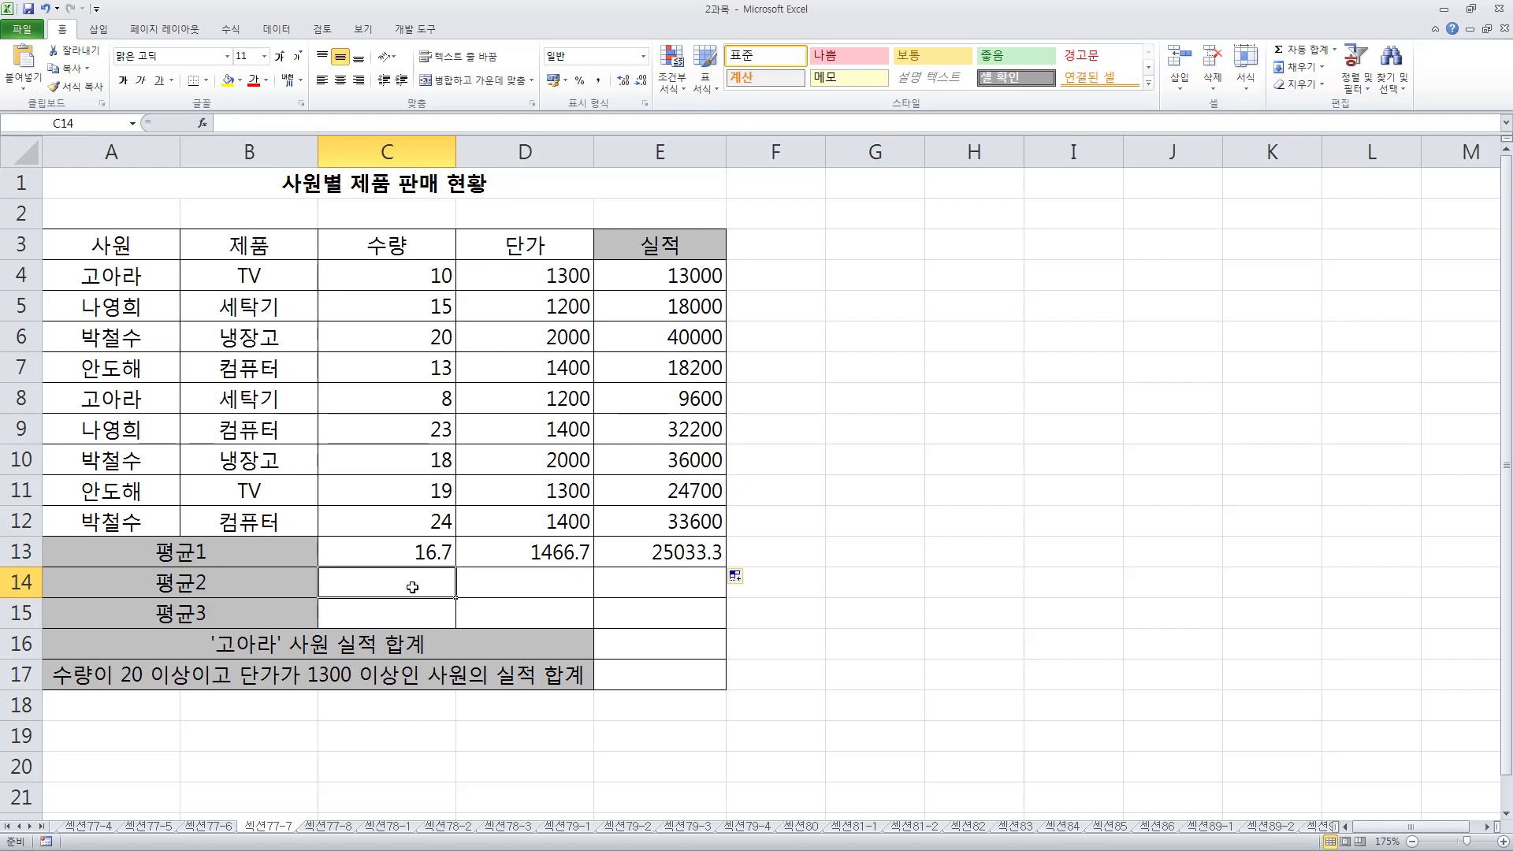
text(=aver)
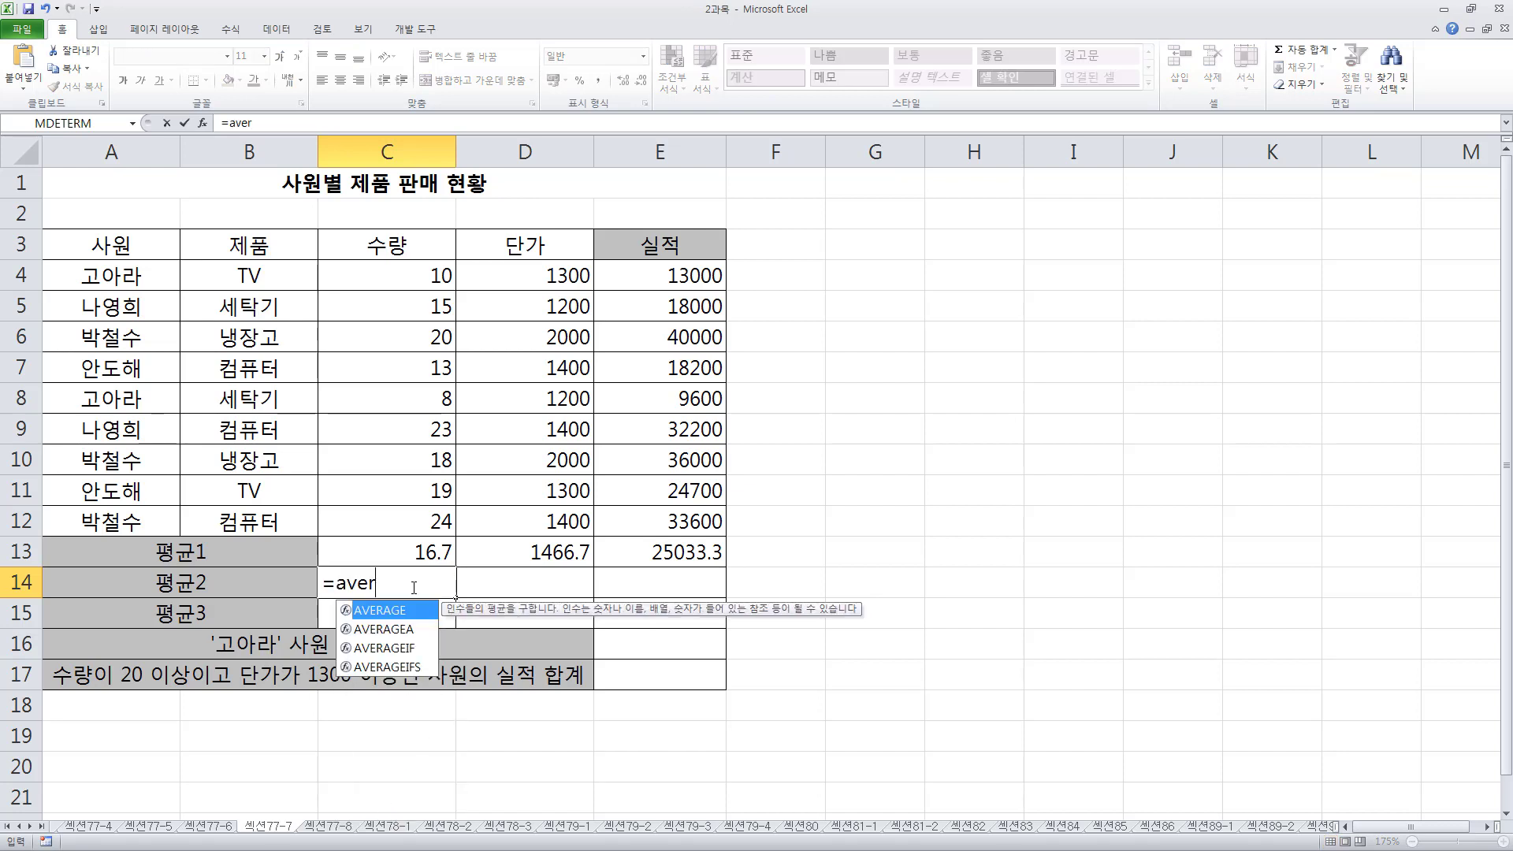
key(Tab)
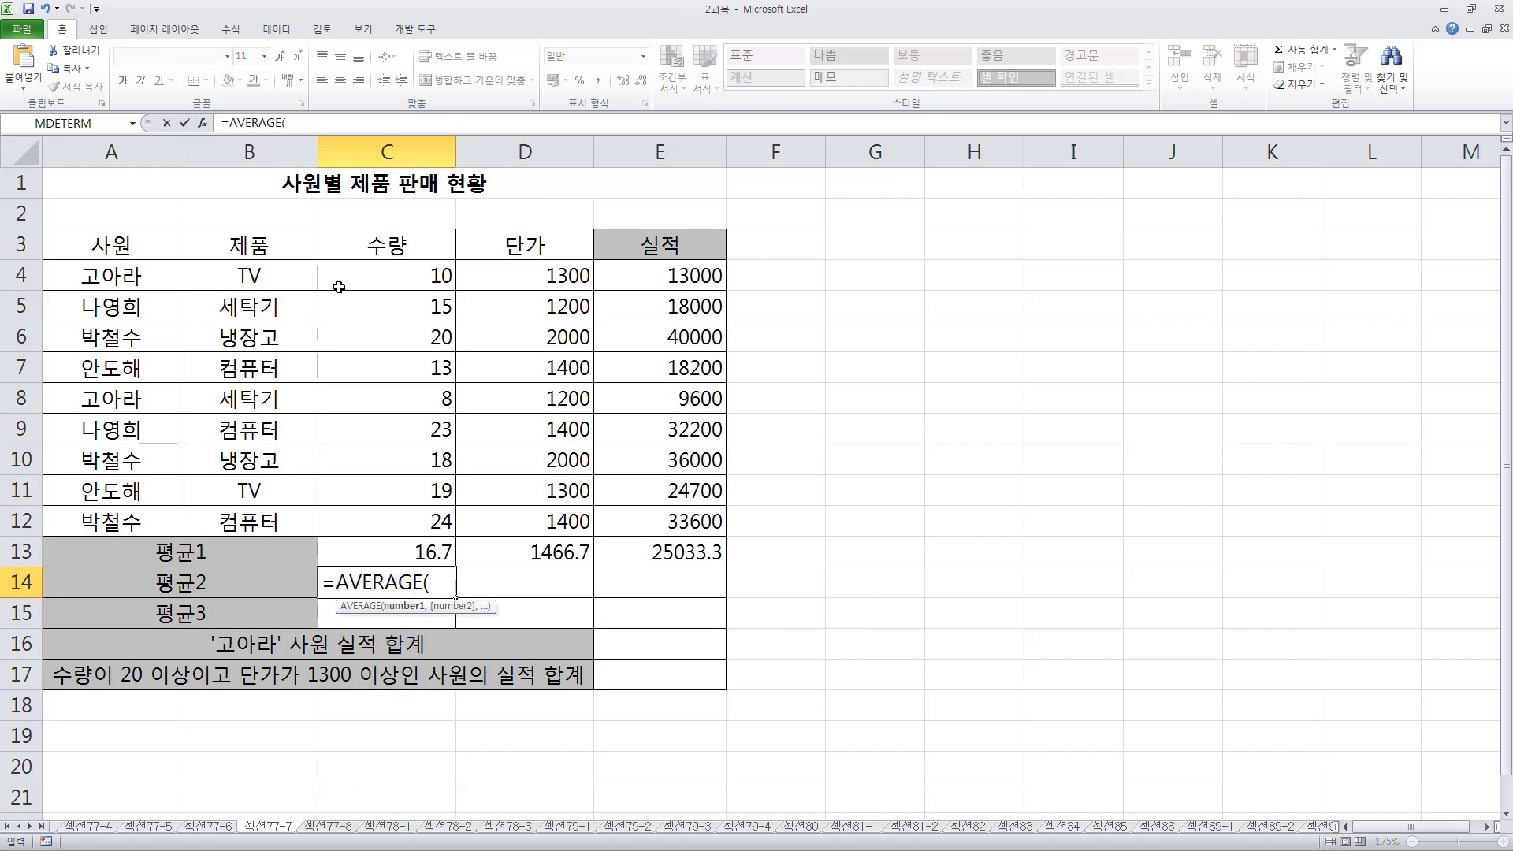
drag(394, 268, 384, 519)
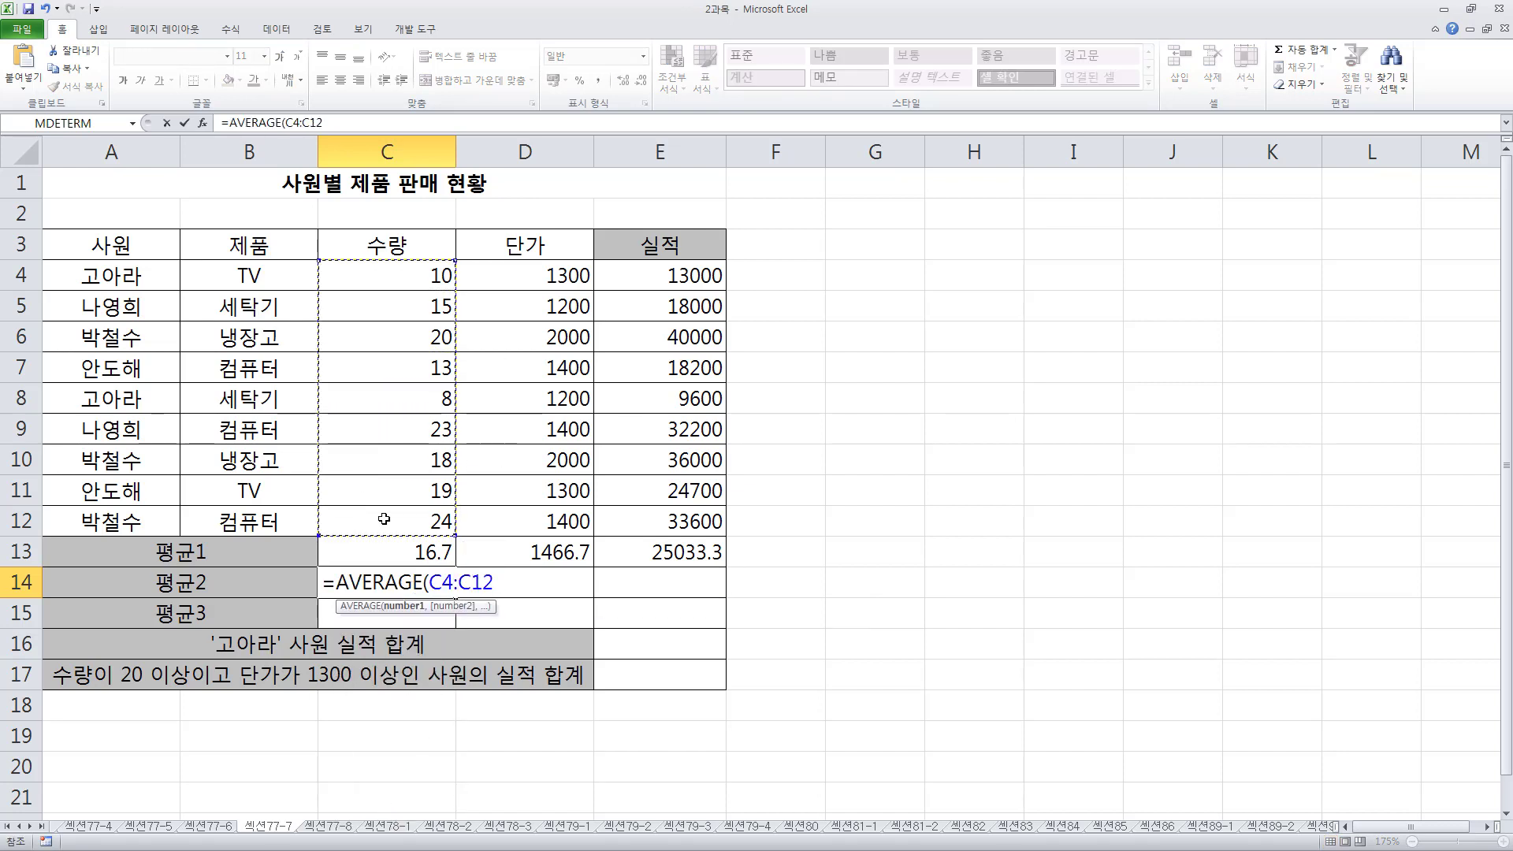
key(Return)
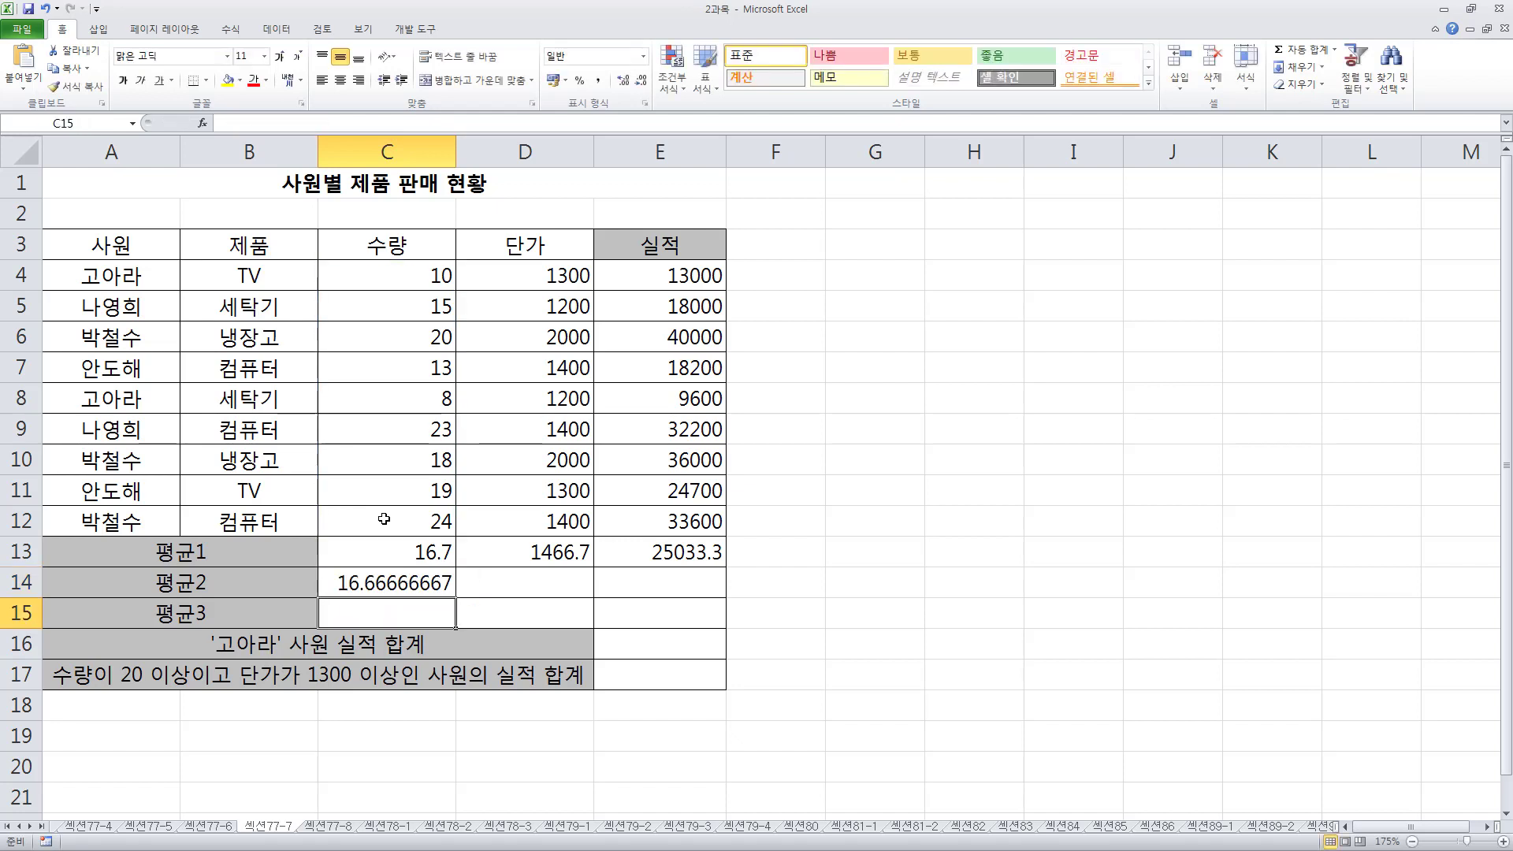
key(Up)
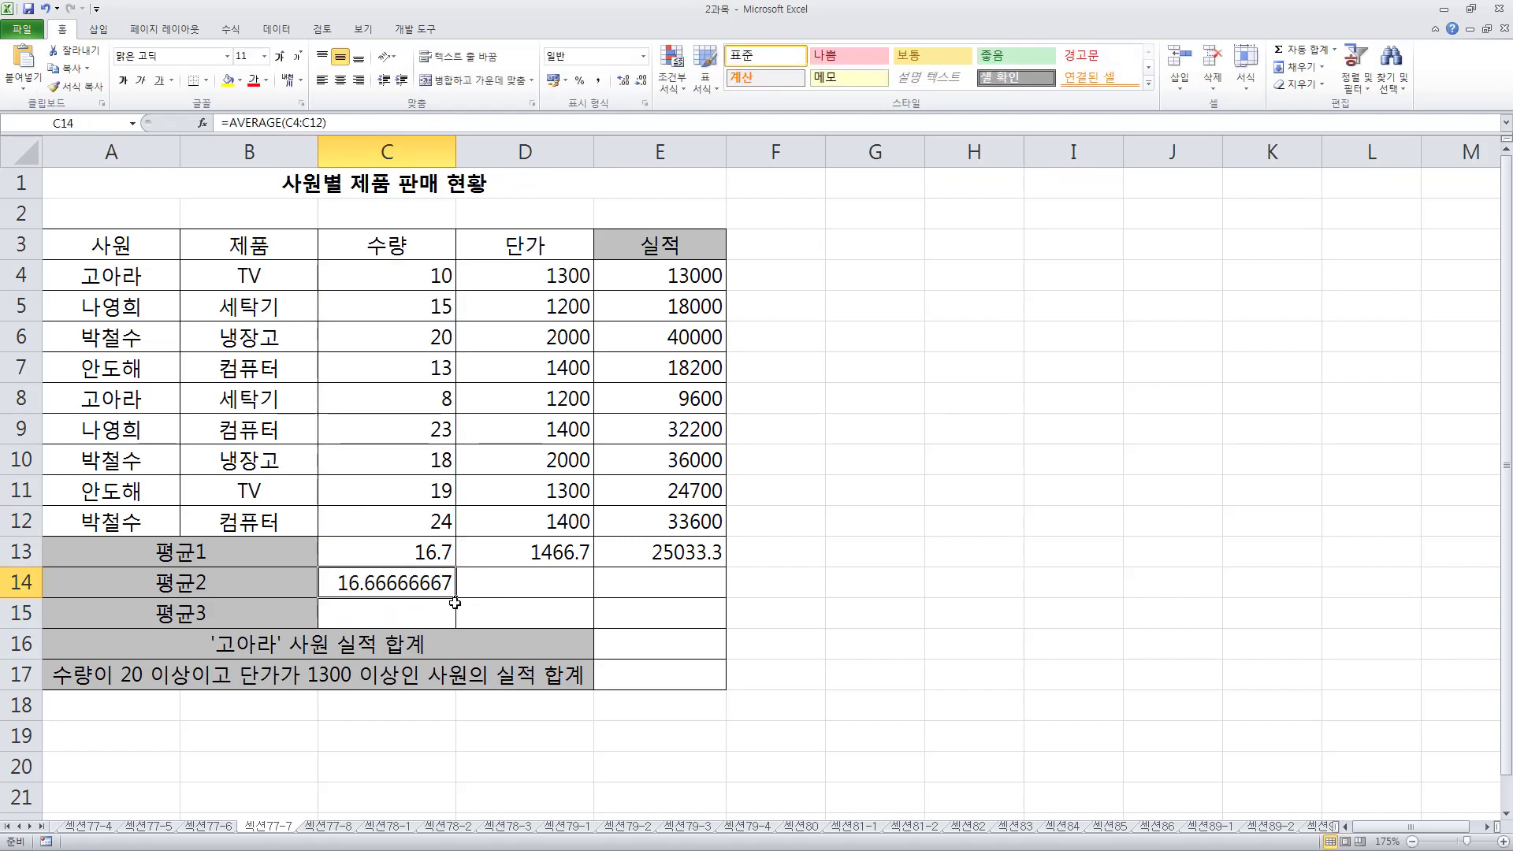
drag(455, 599, 709, 599)
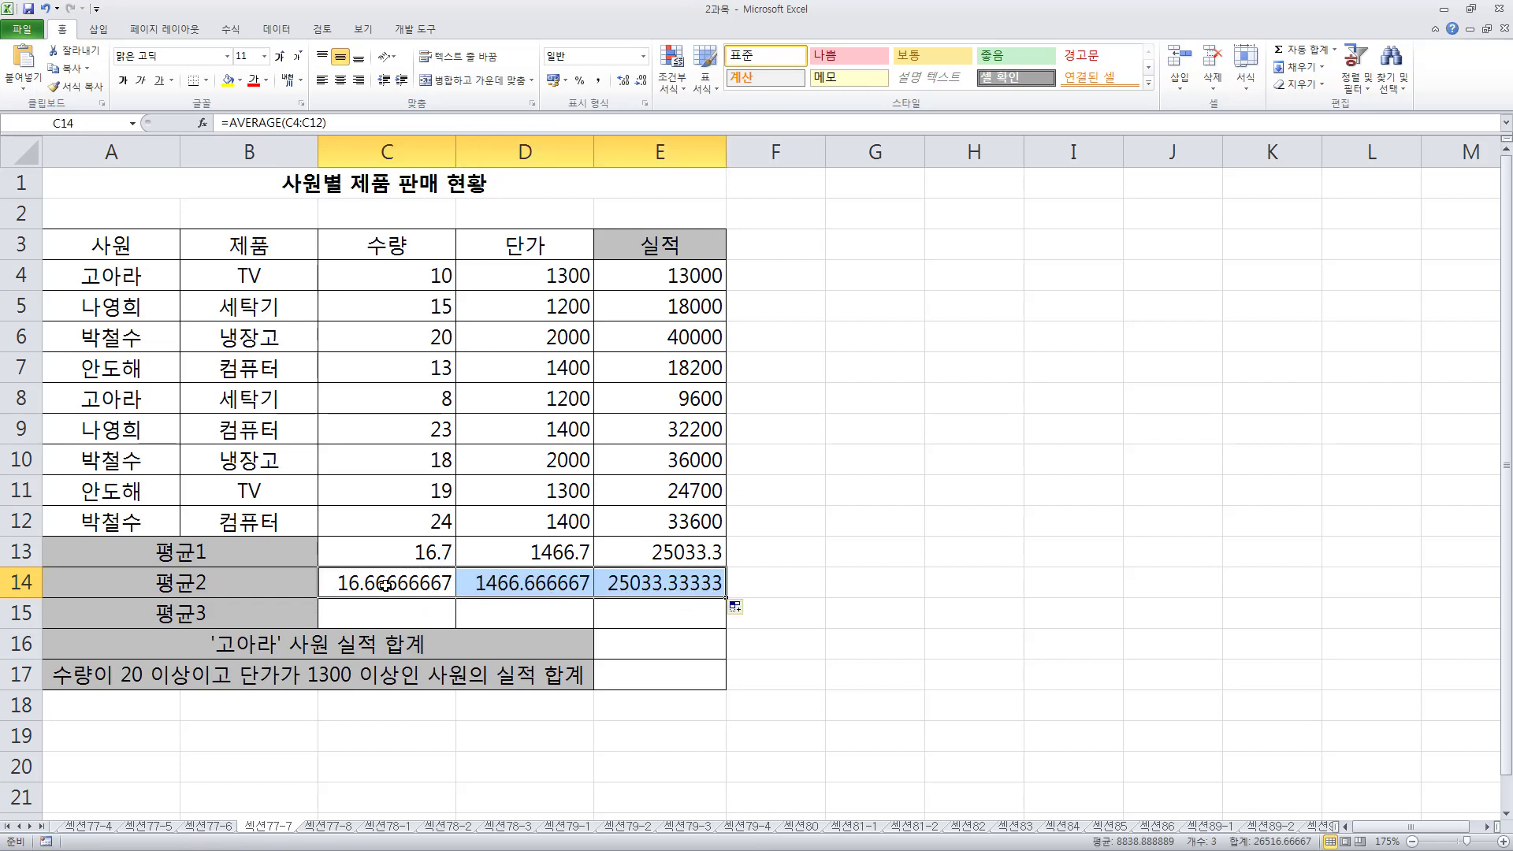
click(412, 582)
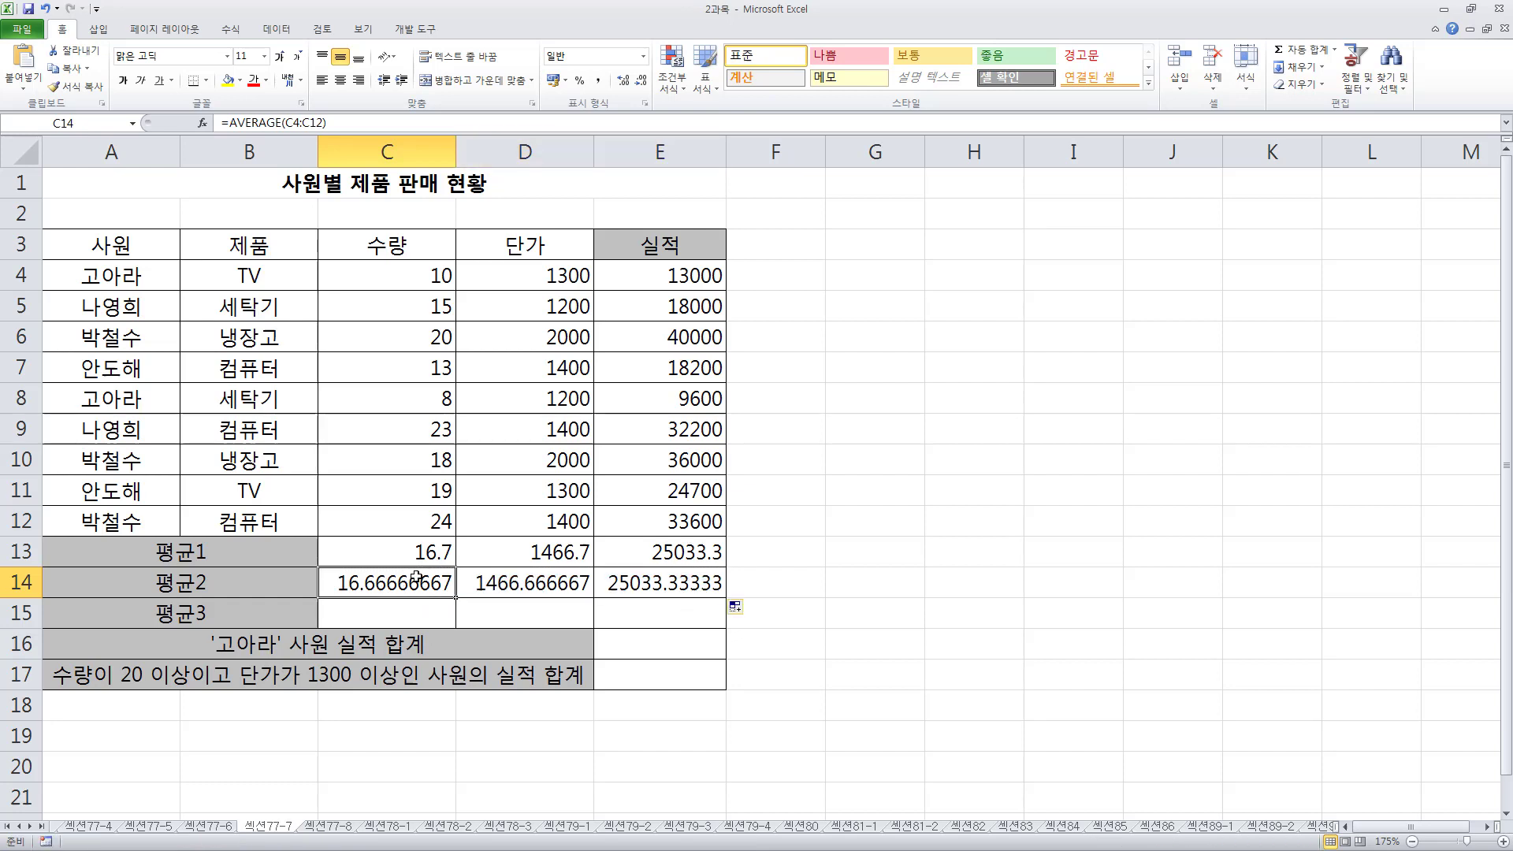
- Change the C14 formula to =ROUNDUP(AVERAGE(C4:C12),2) and copy it across to D14 and E14
double_click(347, 587)
click(337, 584)
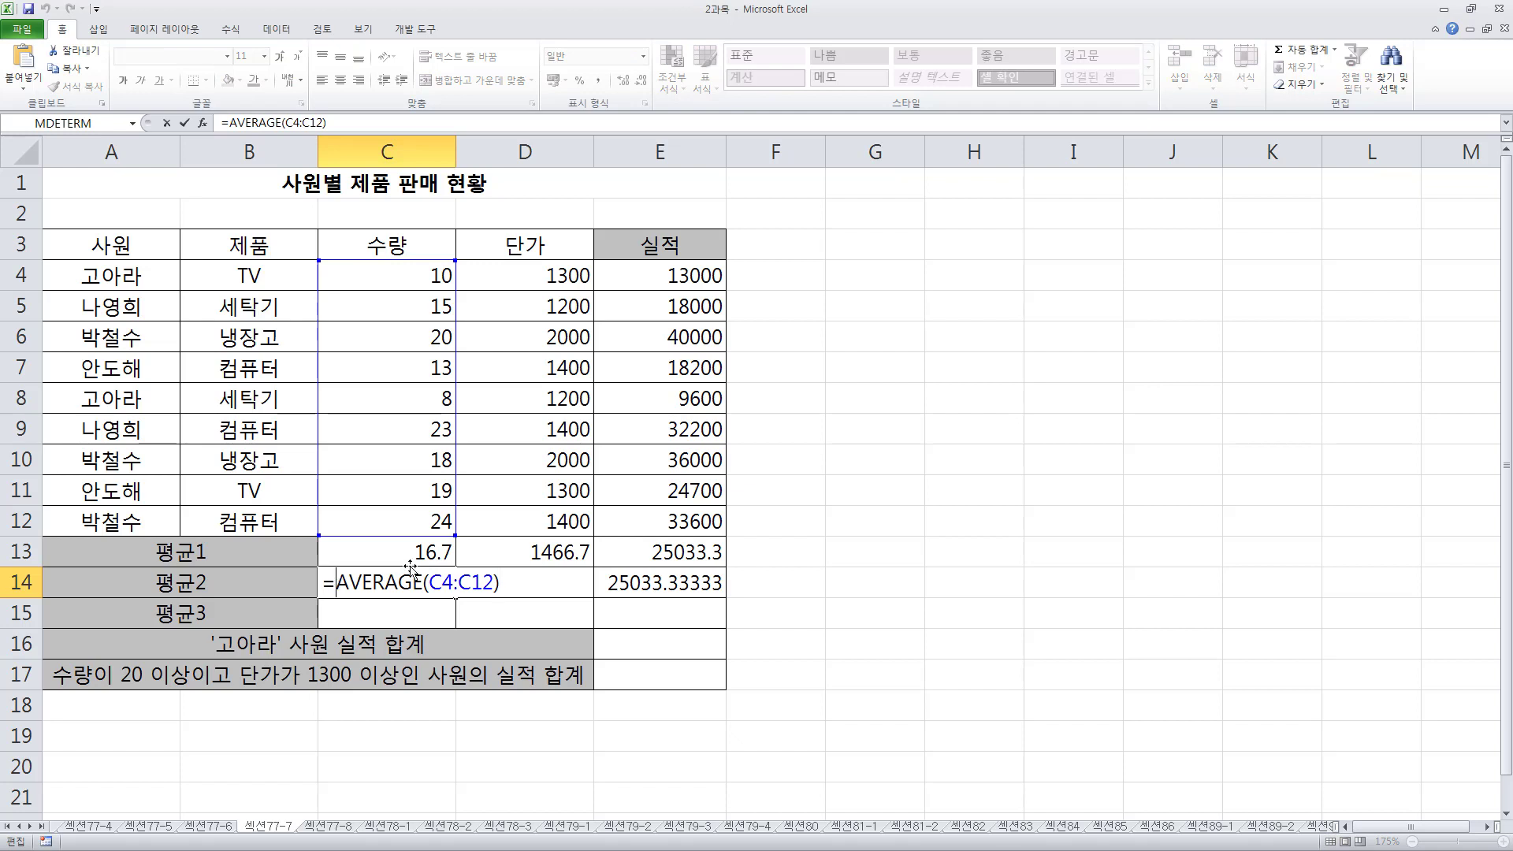
text(round)
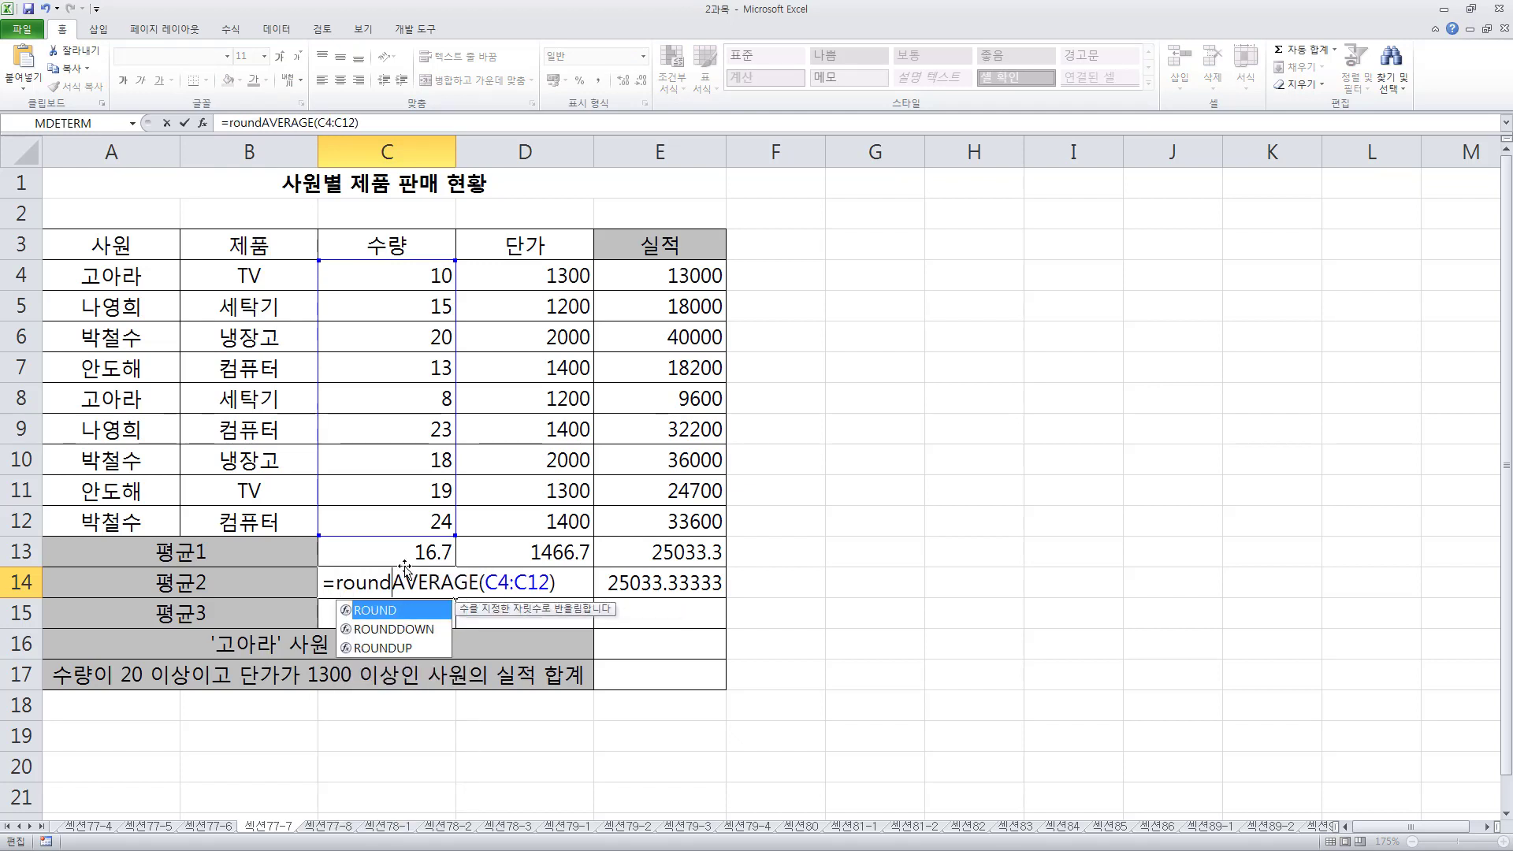
text(up)
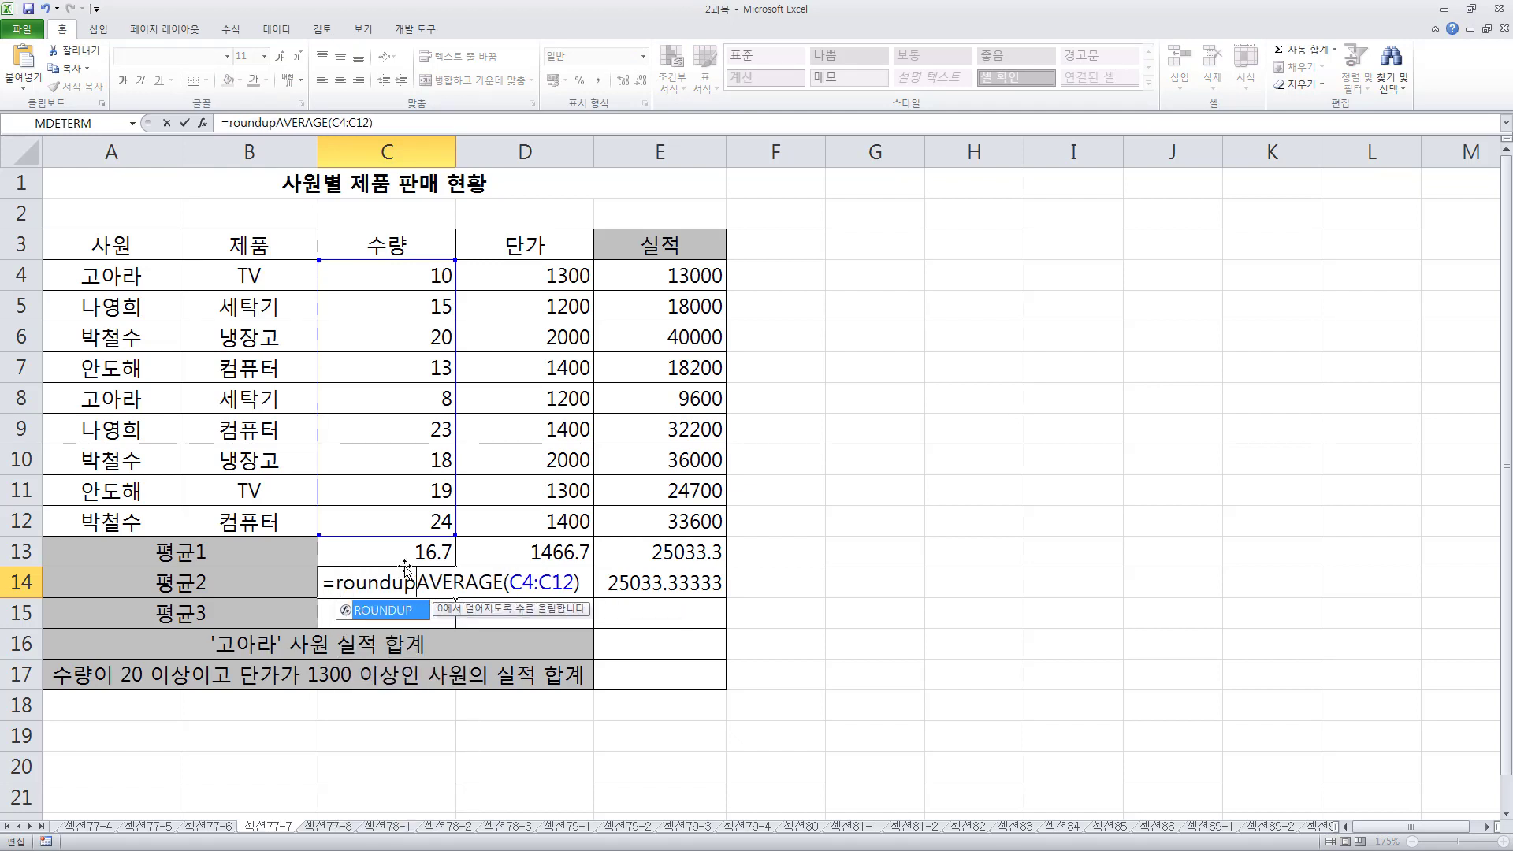
text(()
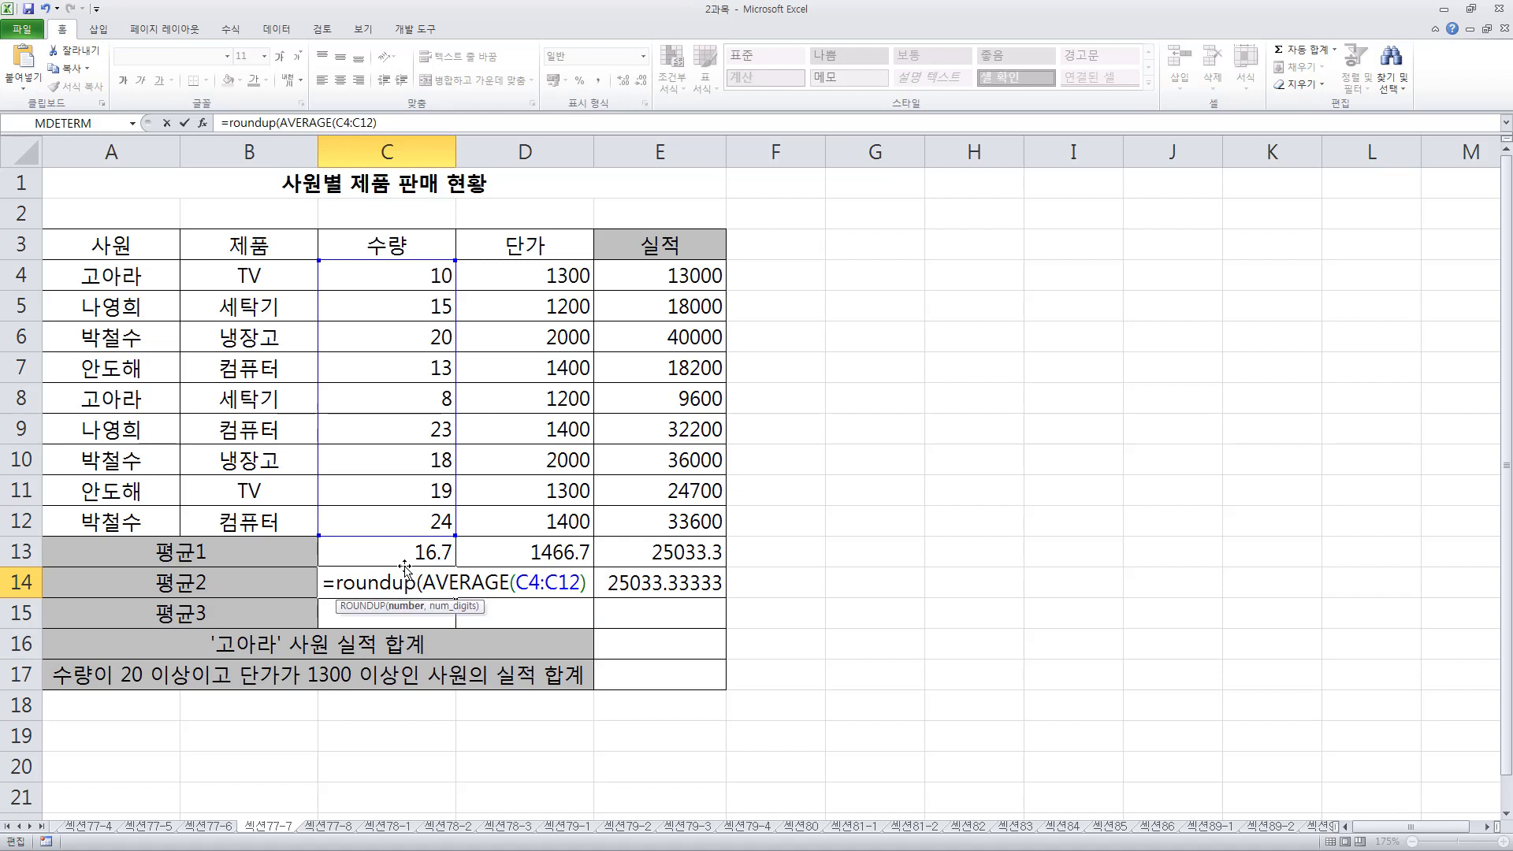
key(shift+End)
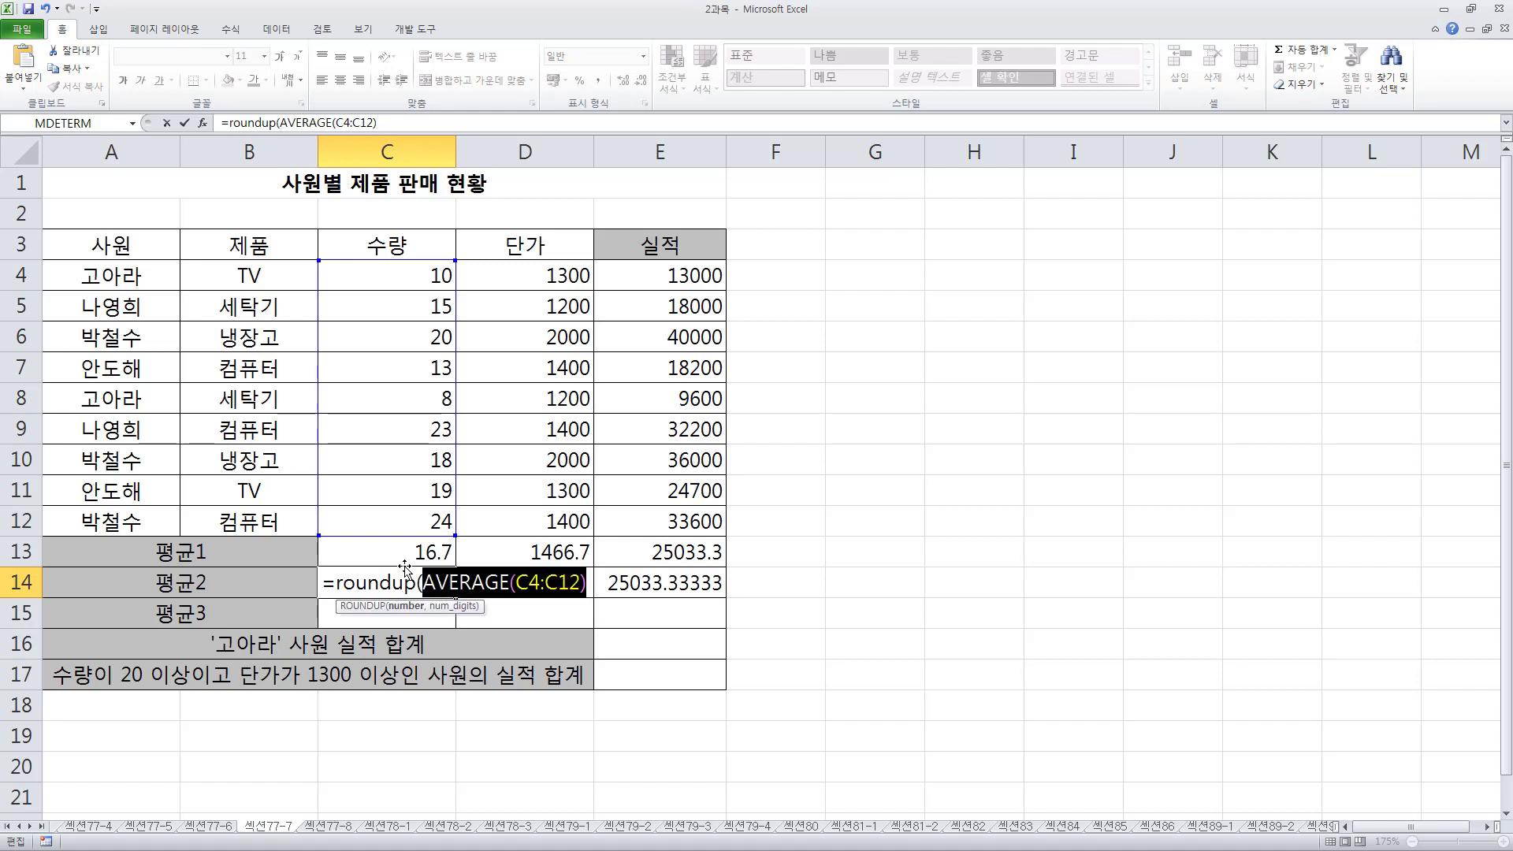
key(End)
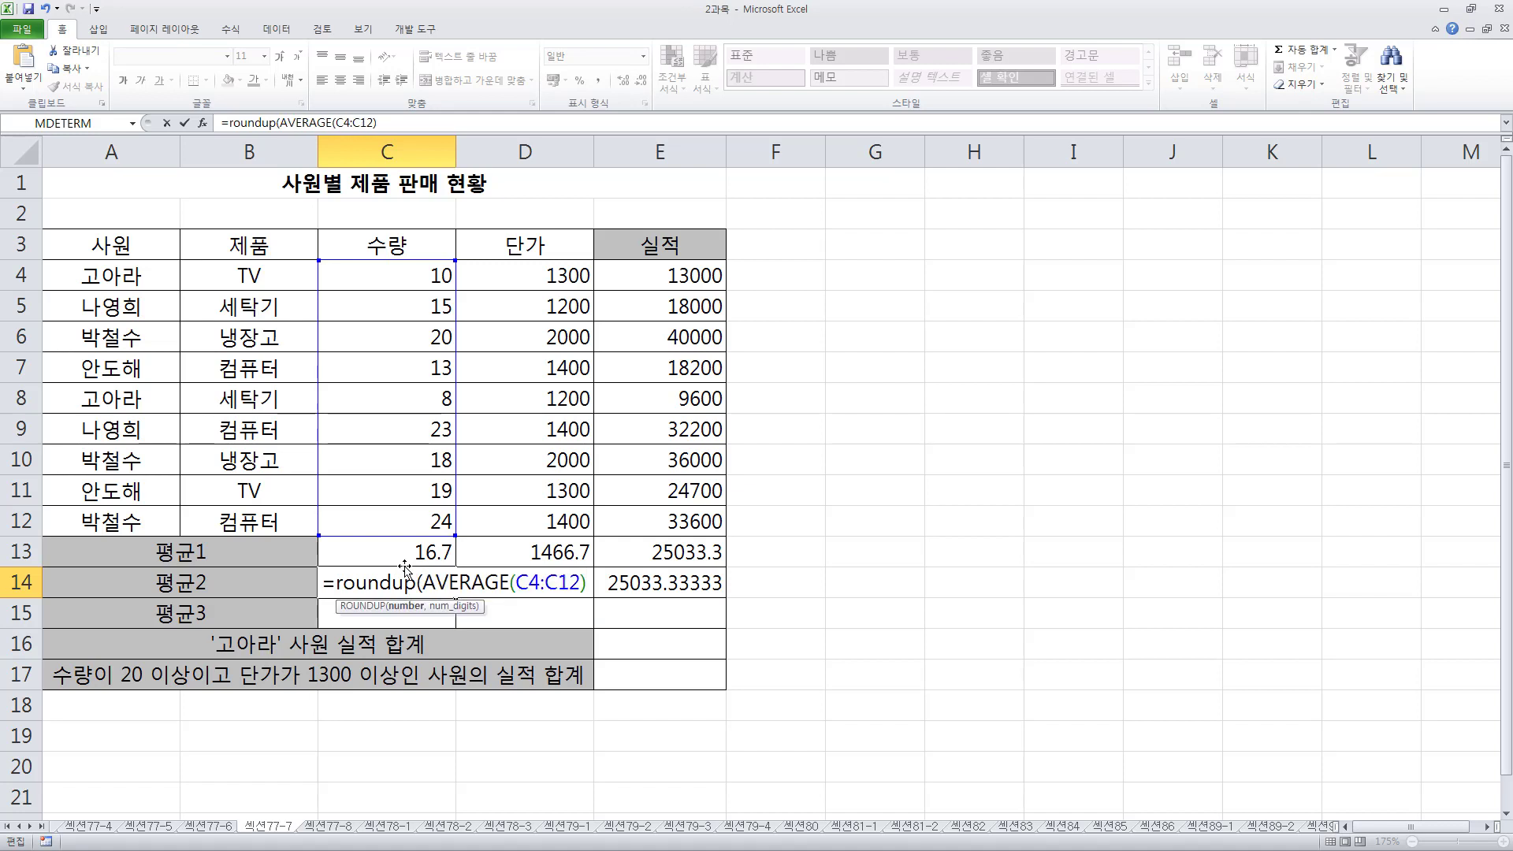
text(,2))
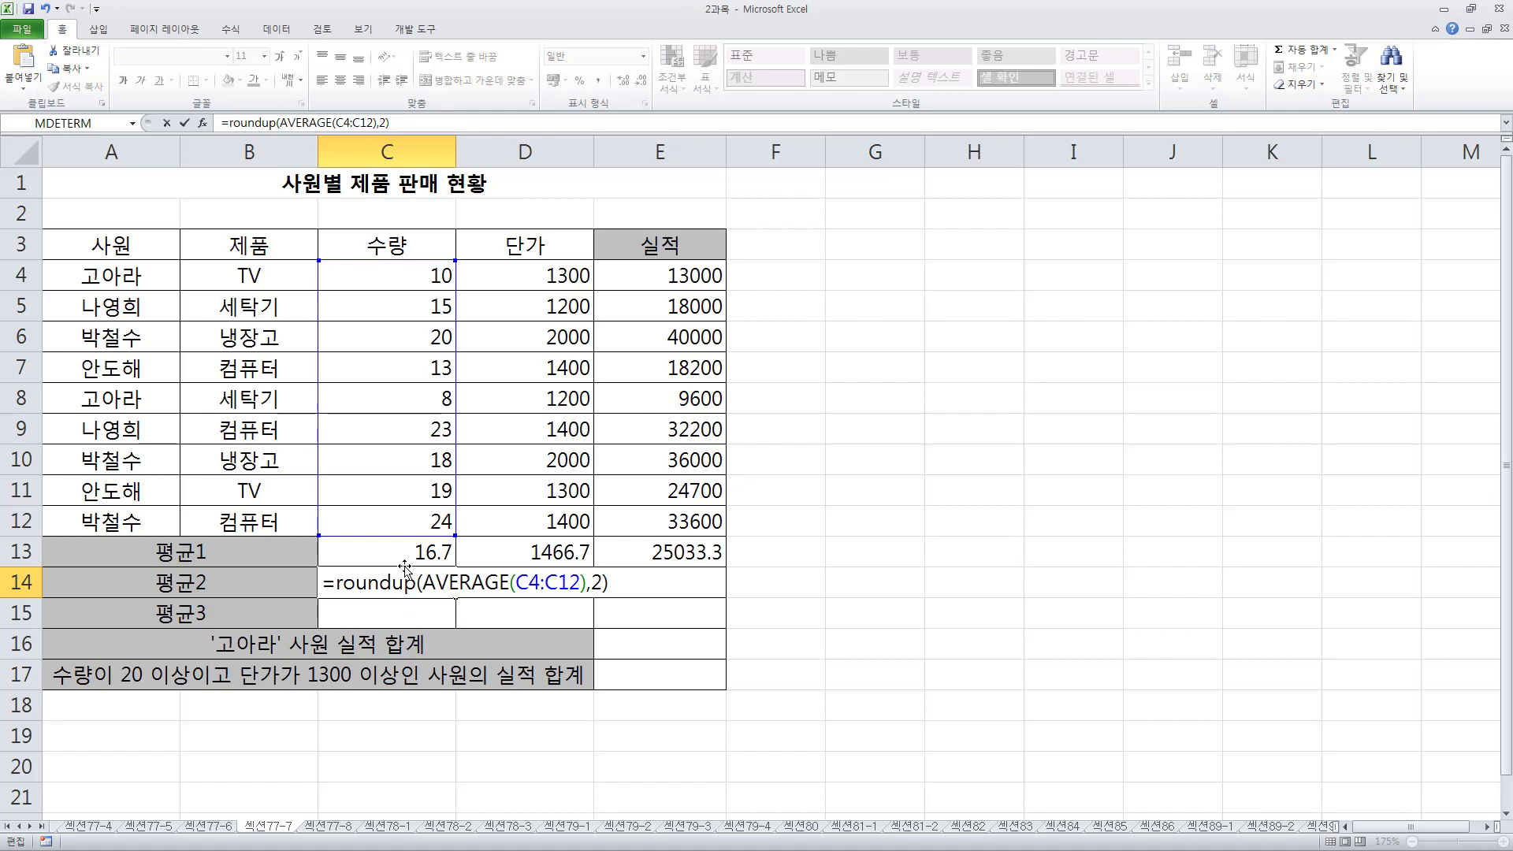
key(Return)
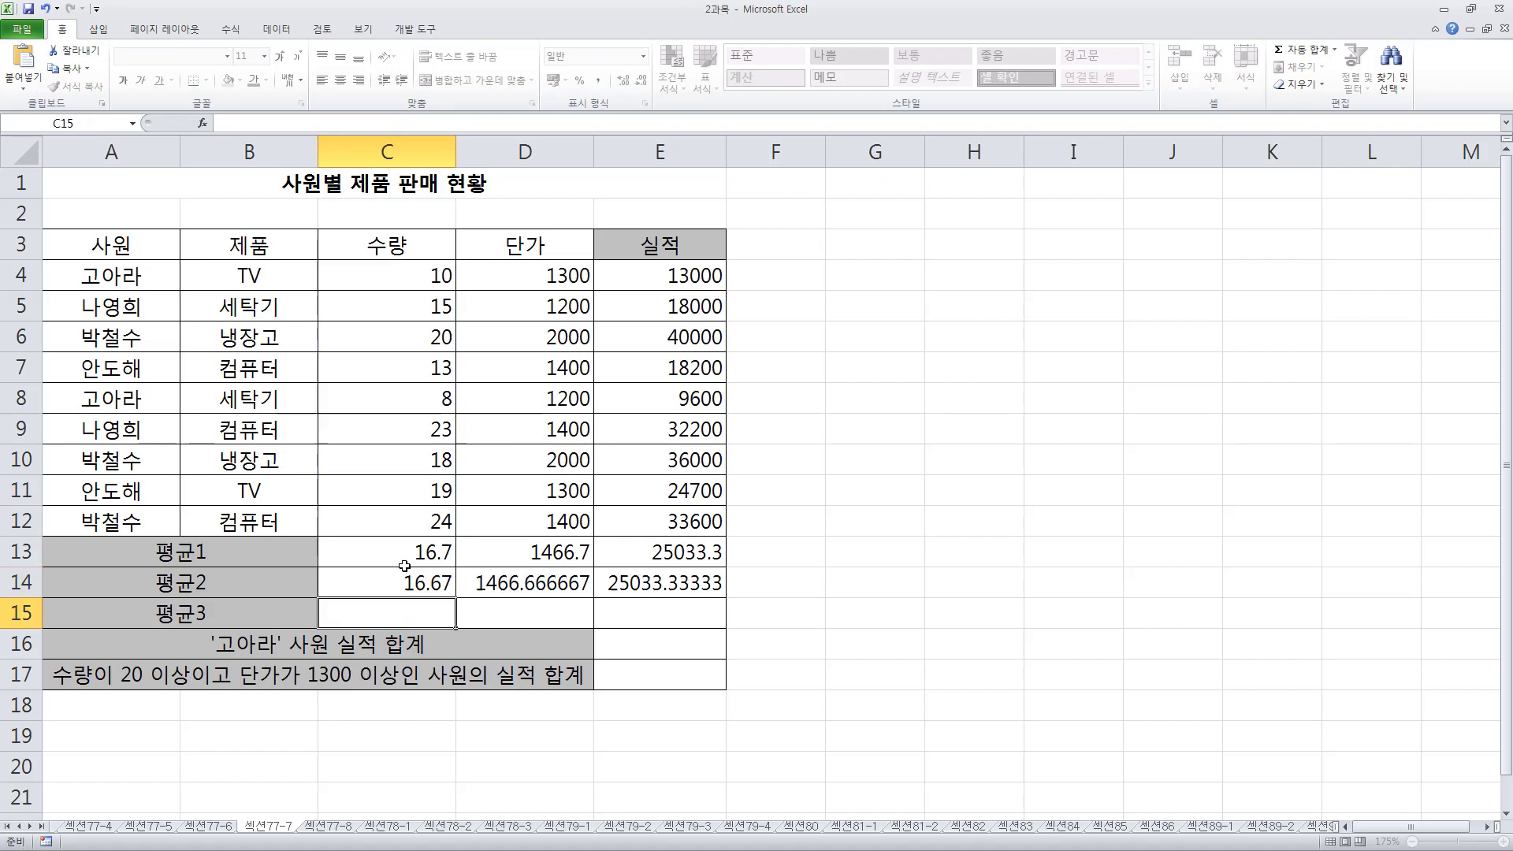
click(432, 583)
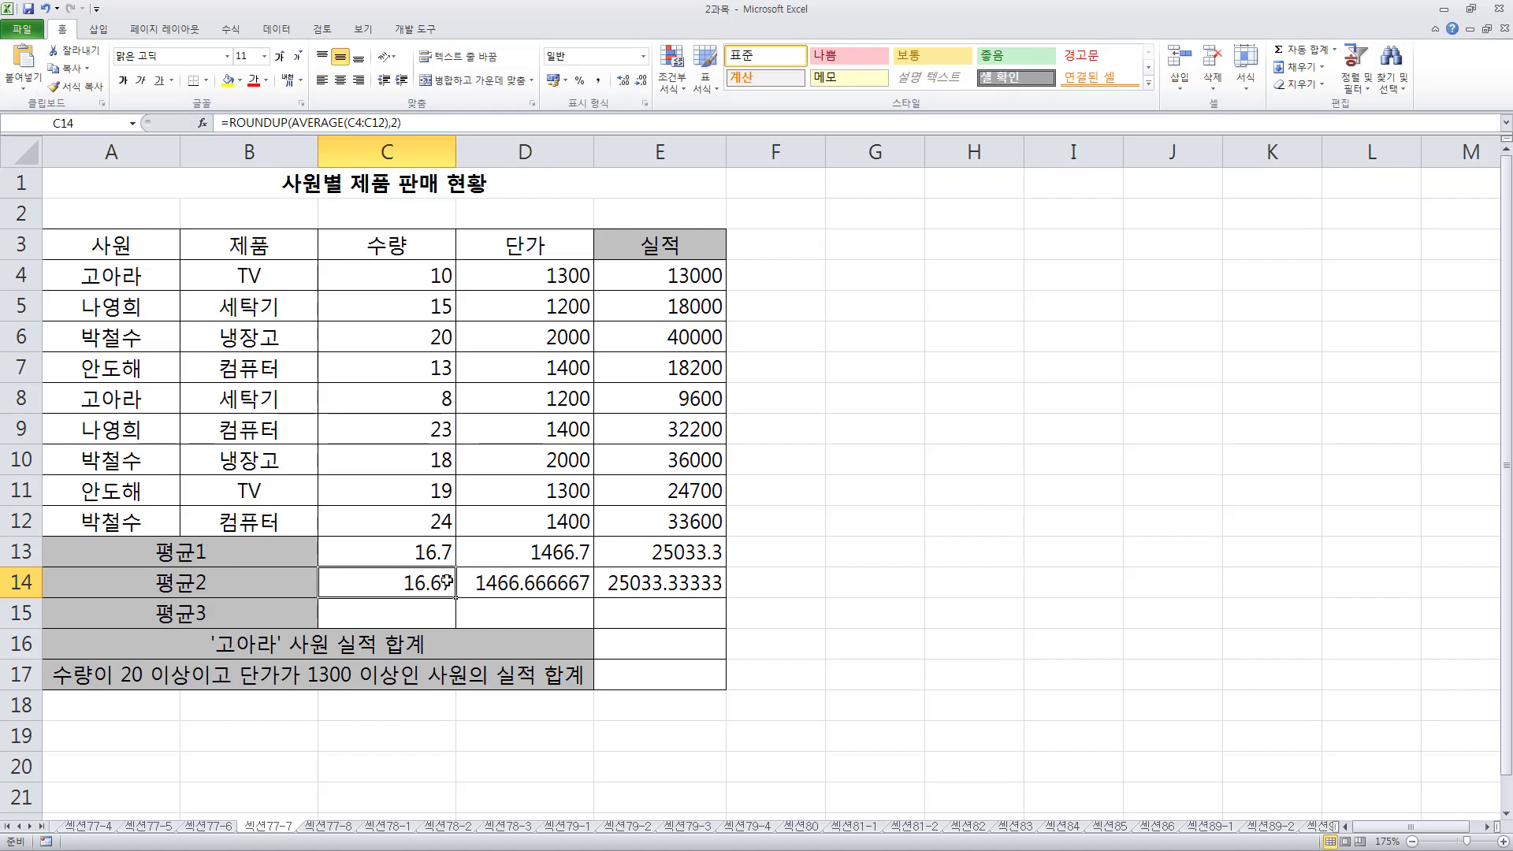
drag(459, 598, 642, 600)
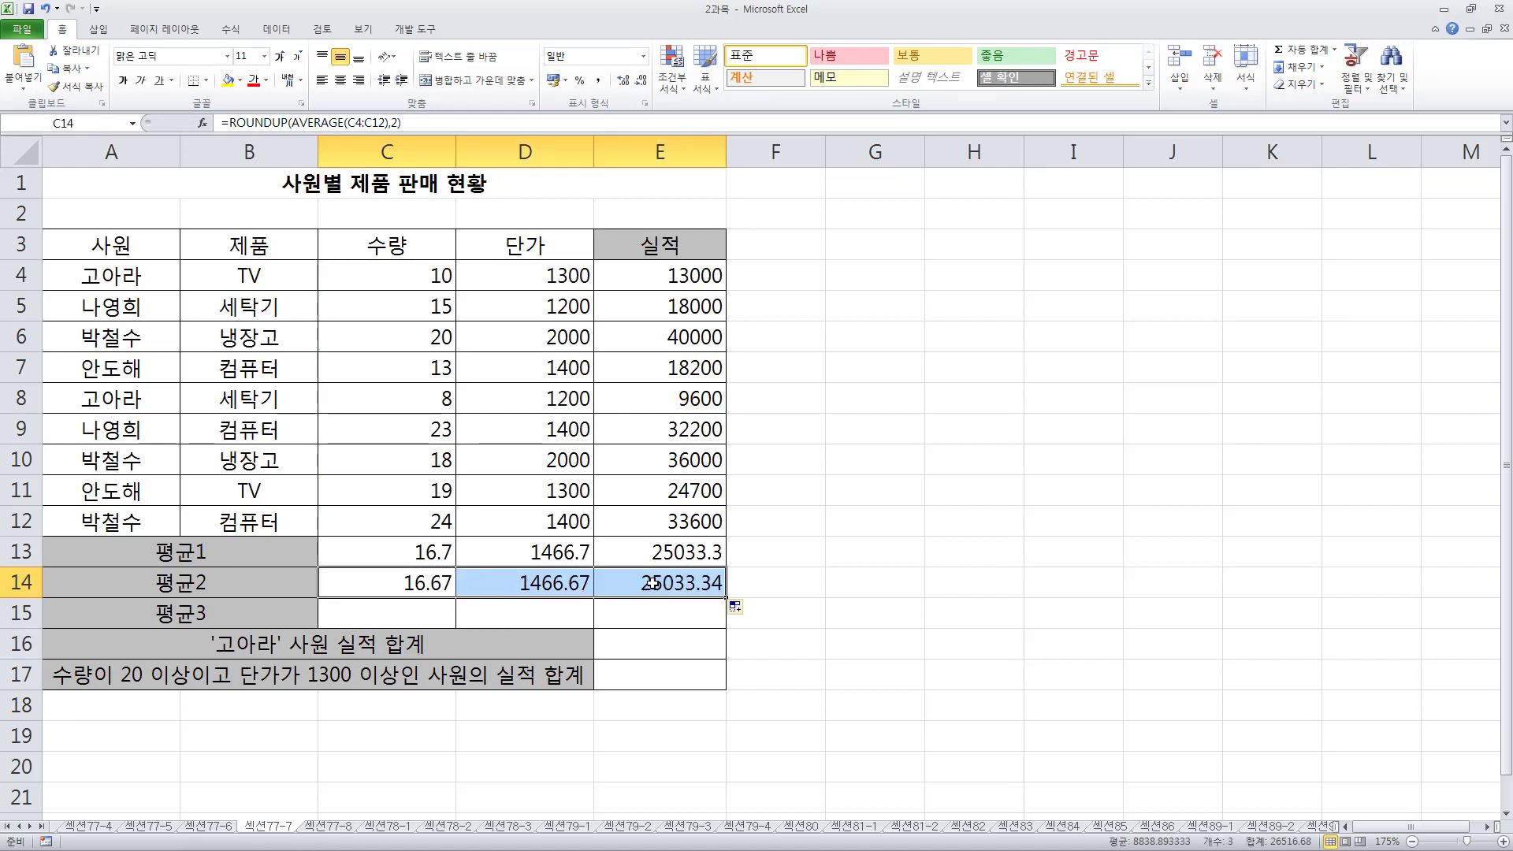
- Calculate the 평균3 row by entering =AVERAGE(C4:C12) in C15 and copying the formula across to D15 and E15
click(408, 612)
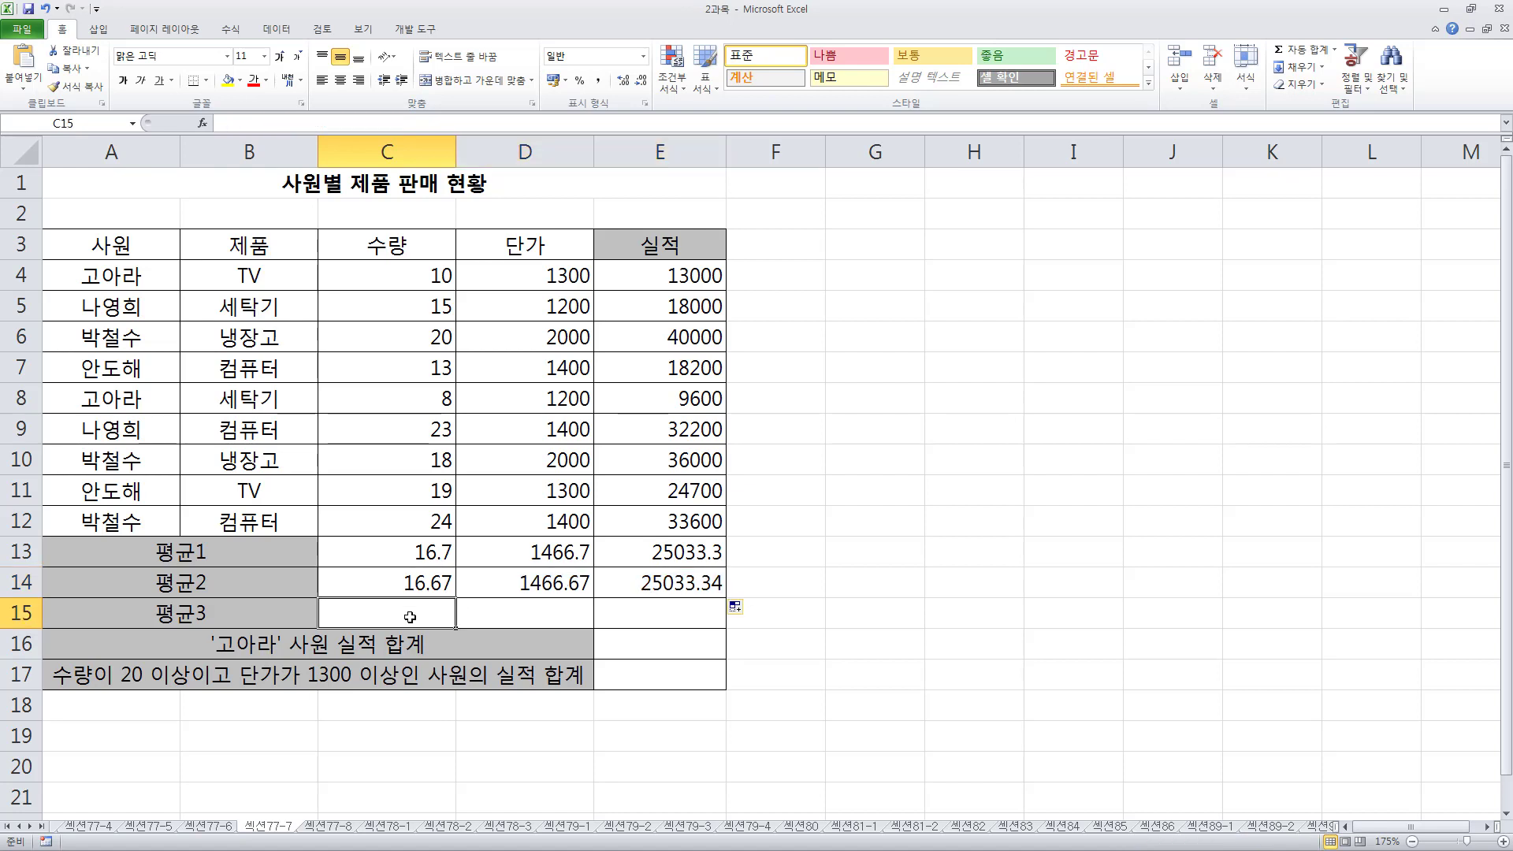
text(=aver)
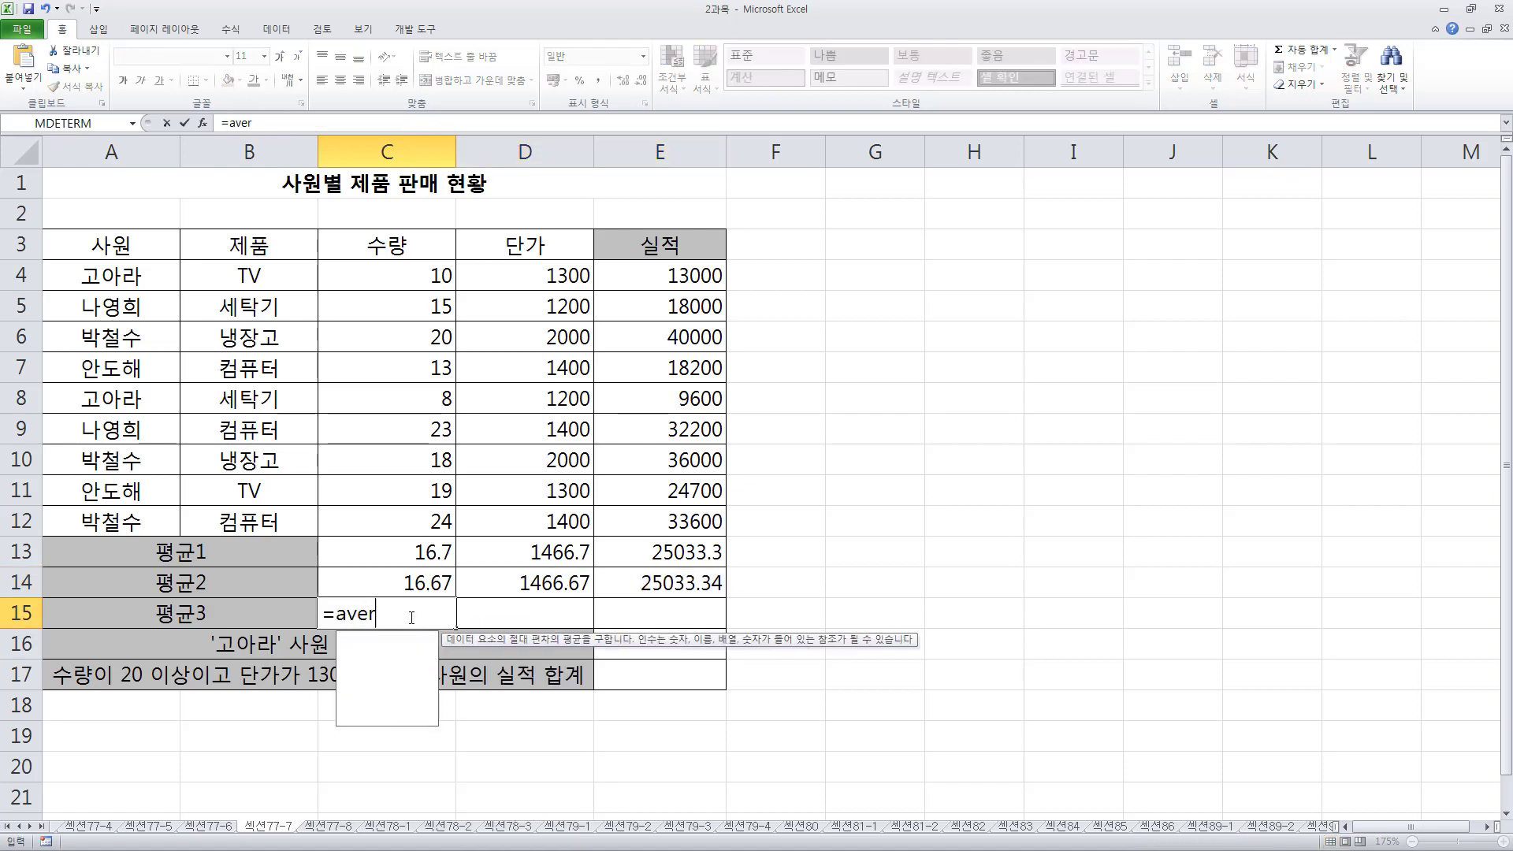
key(Tab)
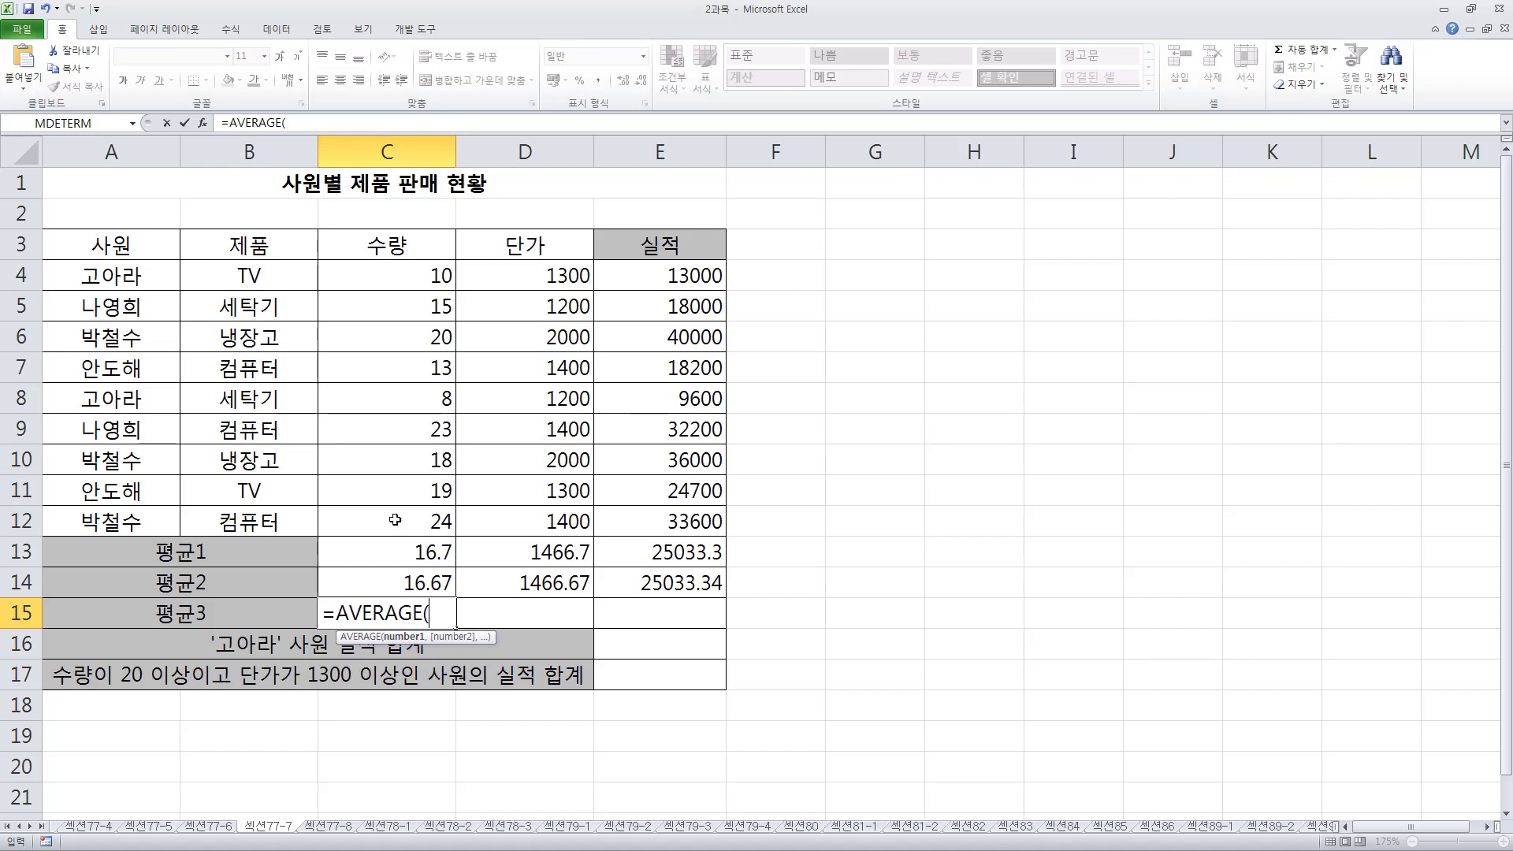
drag(392, 281, 387, 522)
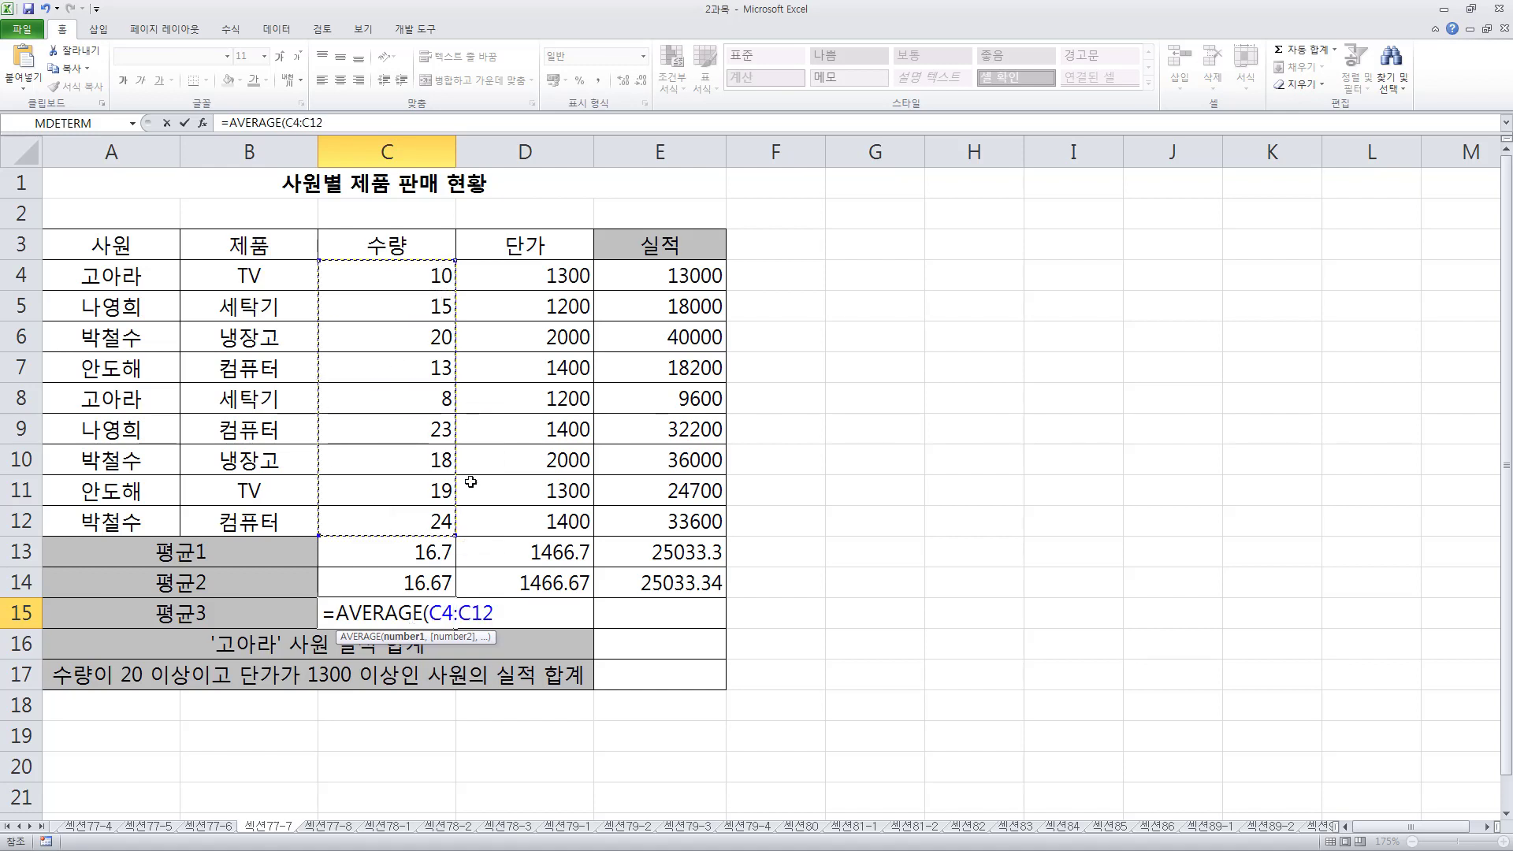
key(Return)
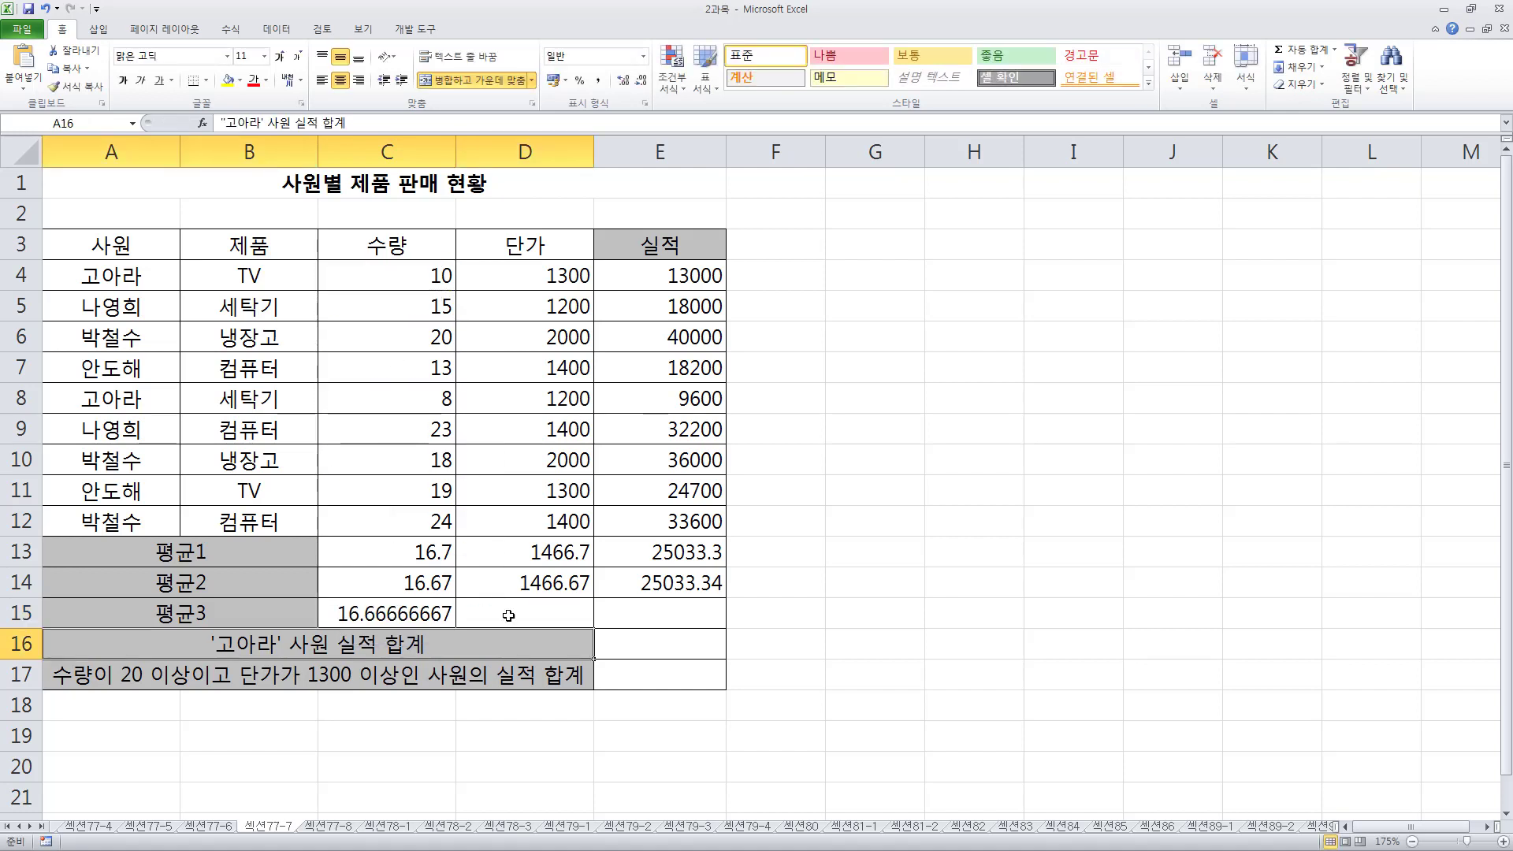
click(414, 611)
drag(458, 629, 693, 630)
click(404, 617)
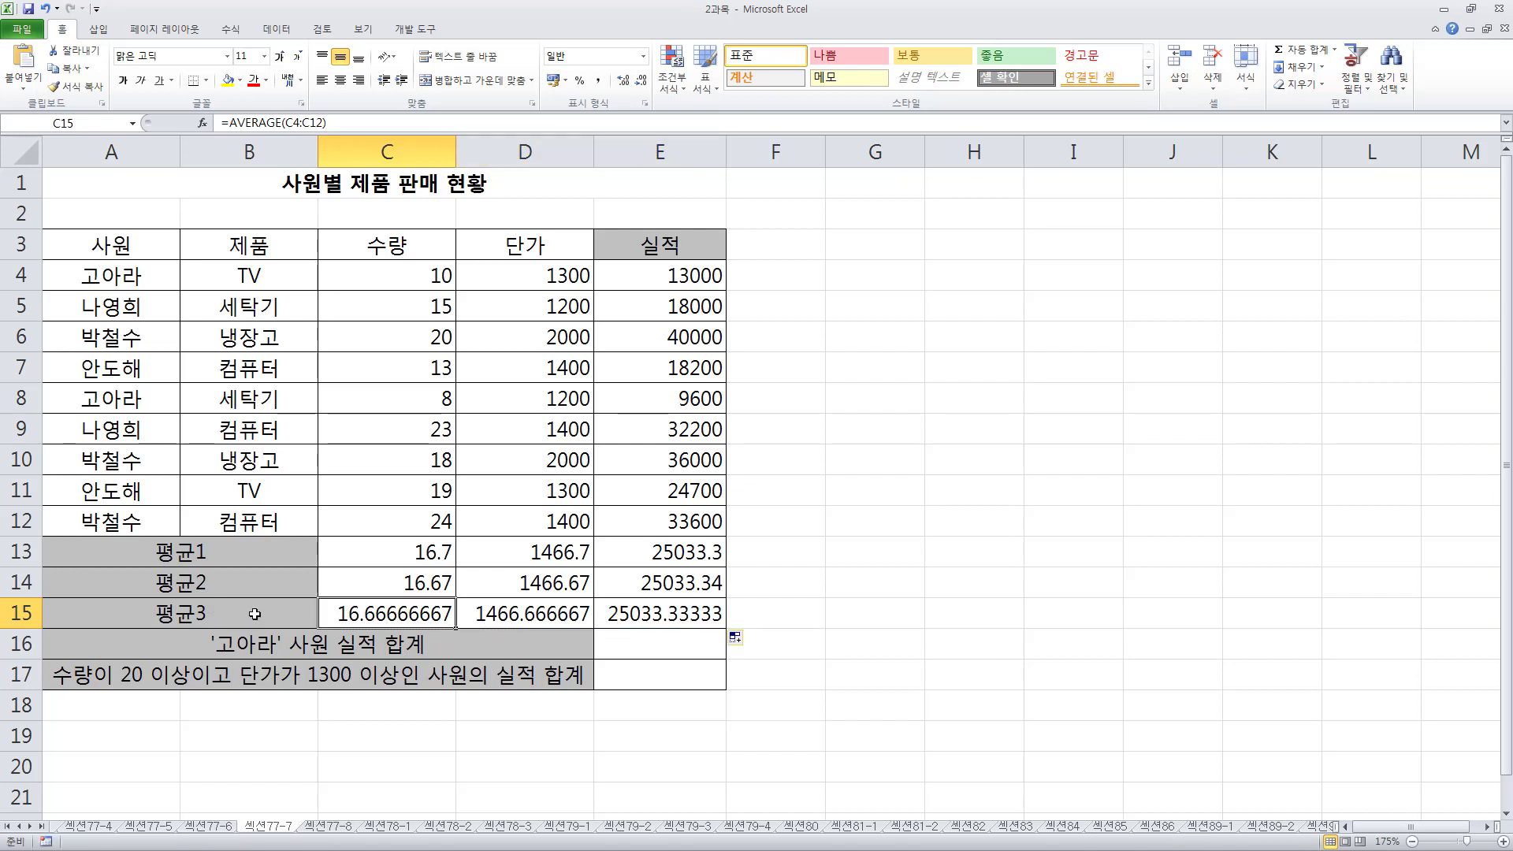
- Change the C15 formula to =ROUNDDOWN(AVERAGE(C4:C12),2) and copy it across to D15 and E15
double_click(340, 614)
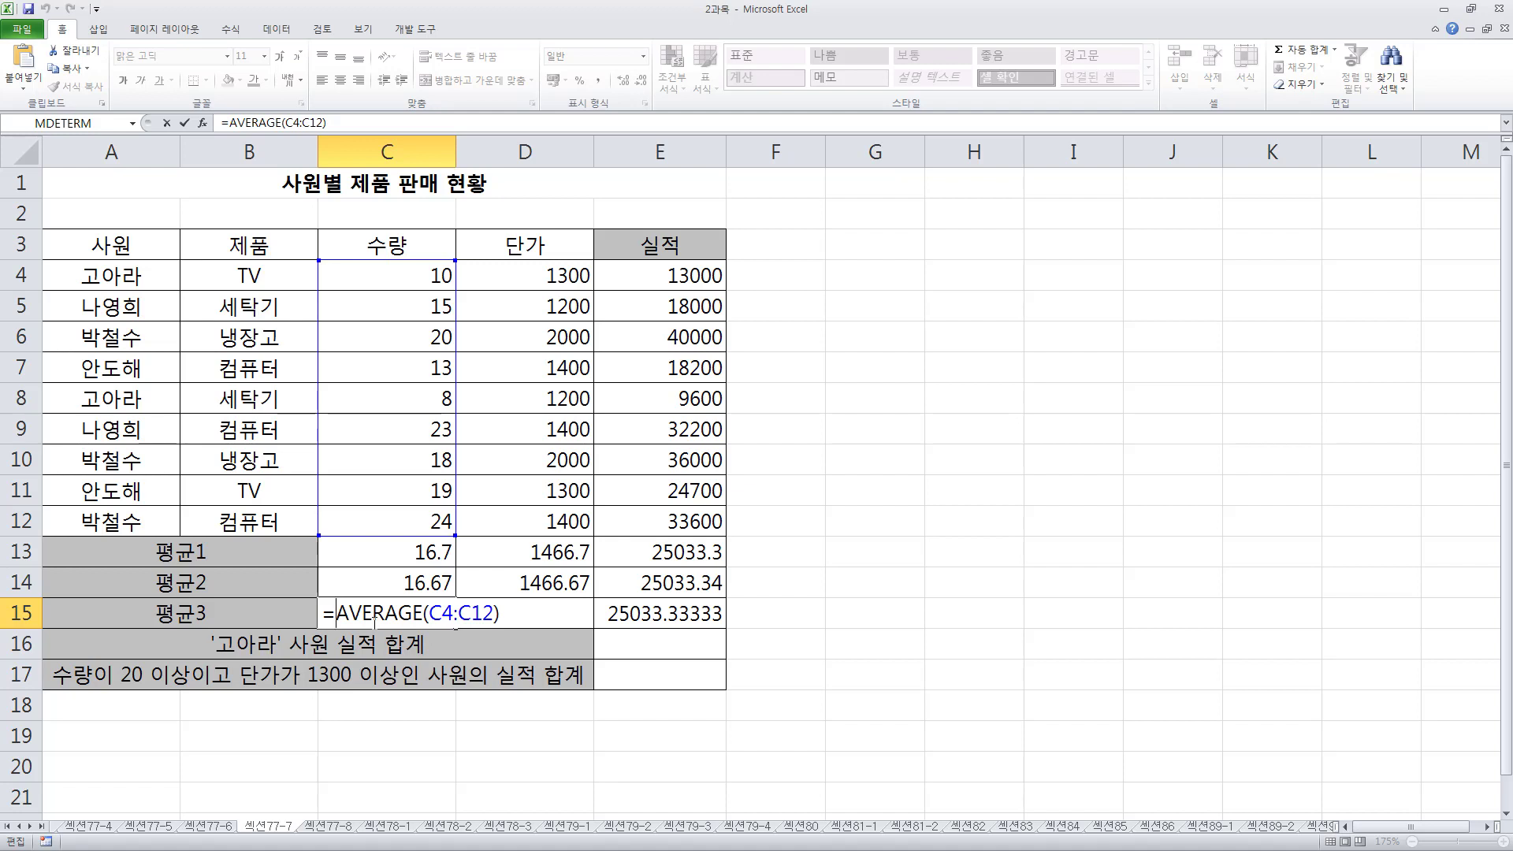
text(roundd)
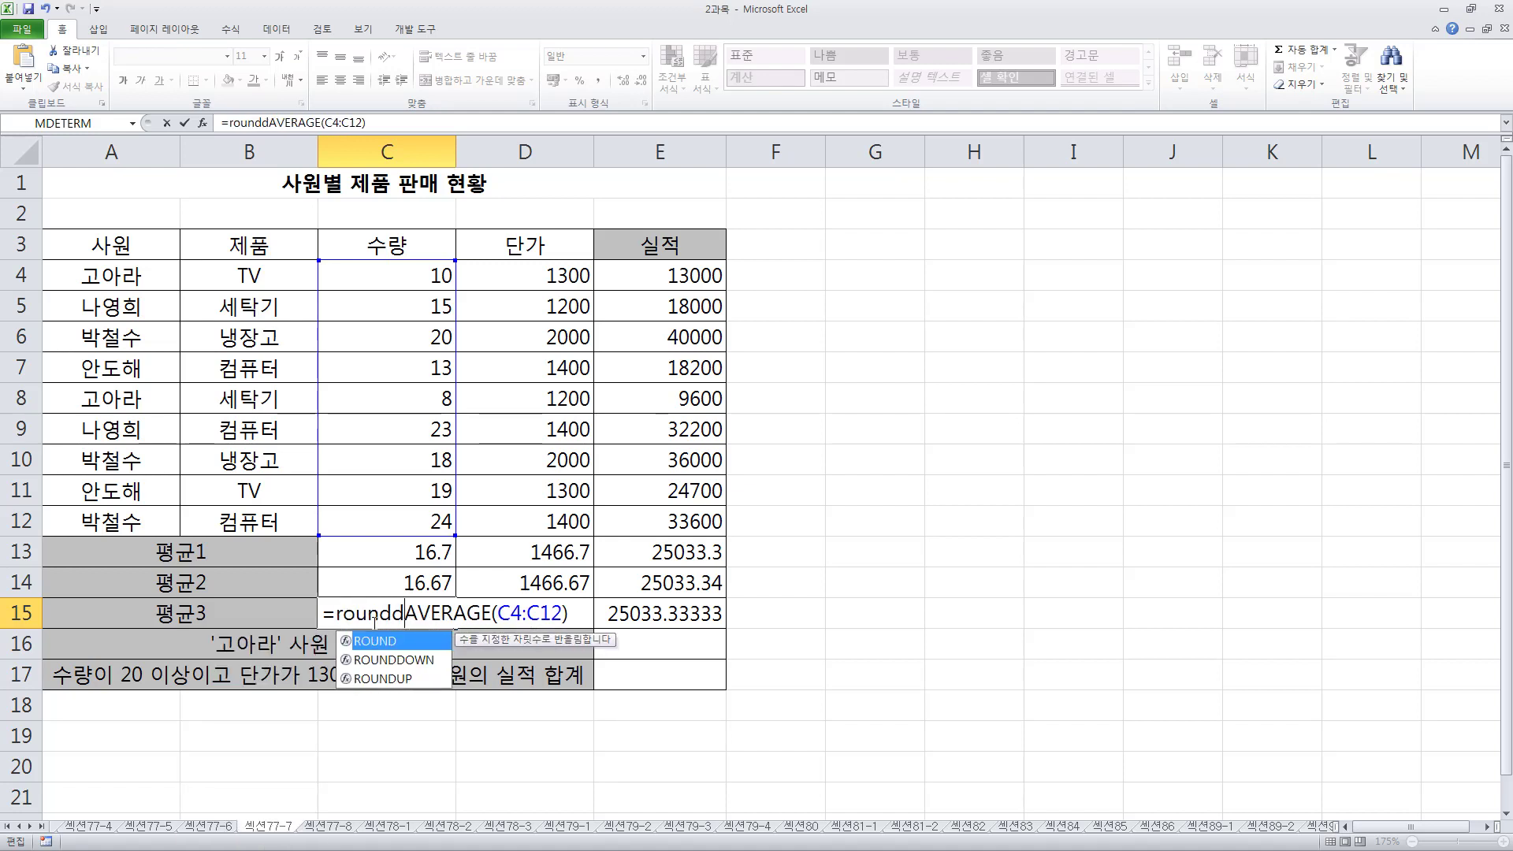
key(Tab)
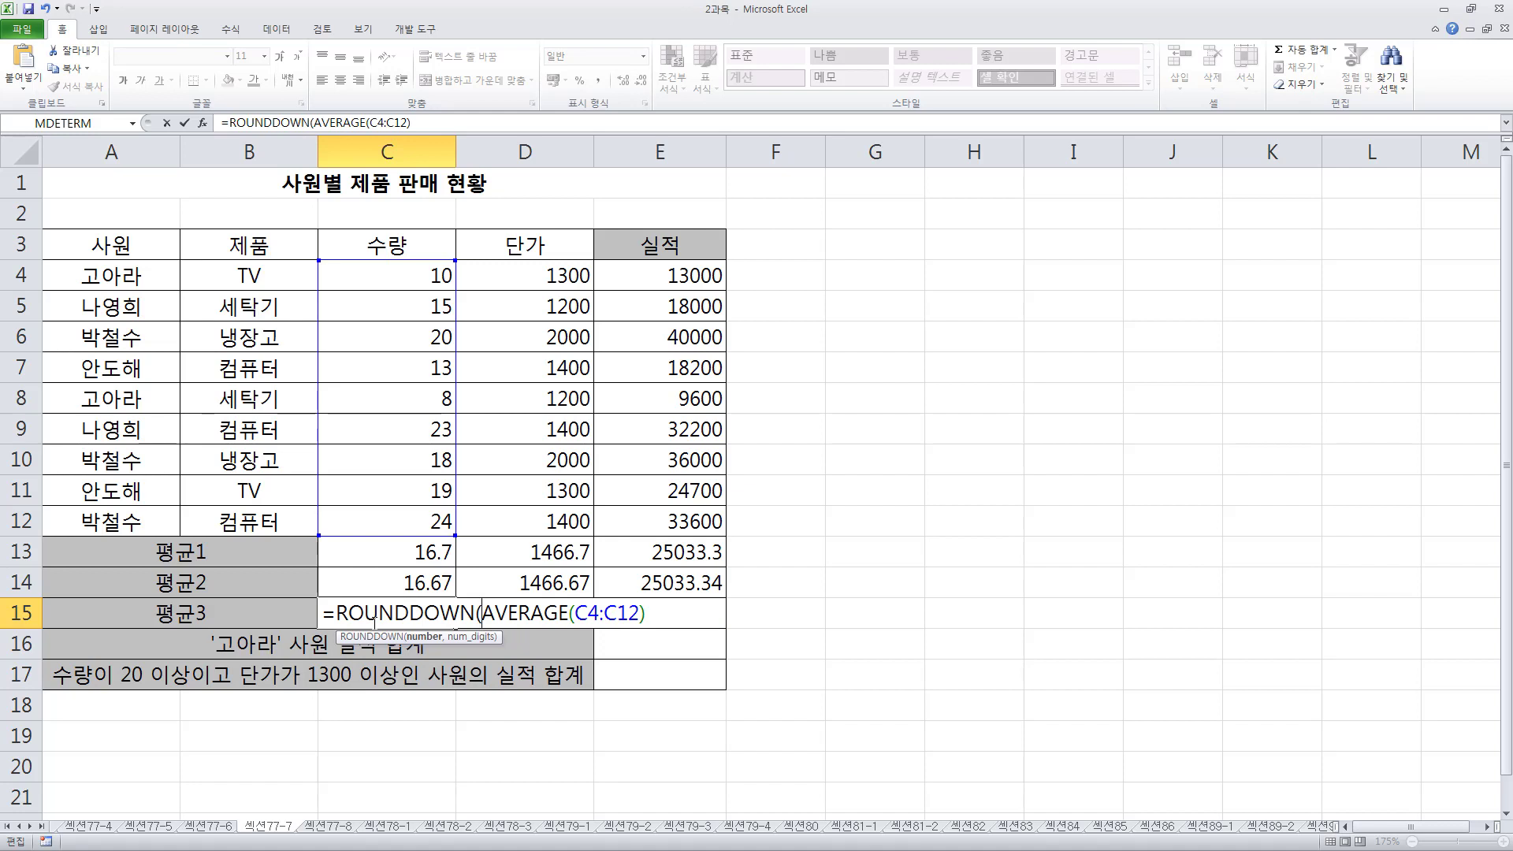
key(shift+End)
key(End)
text(,)
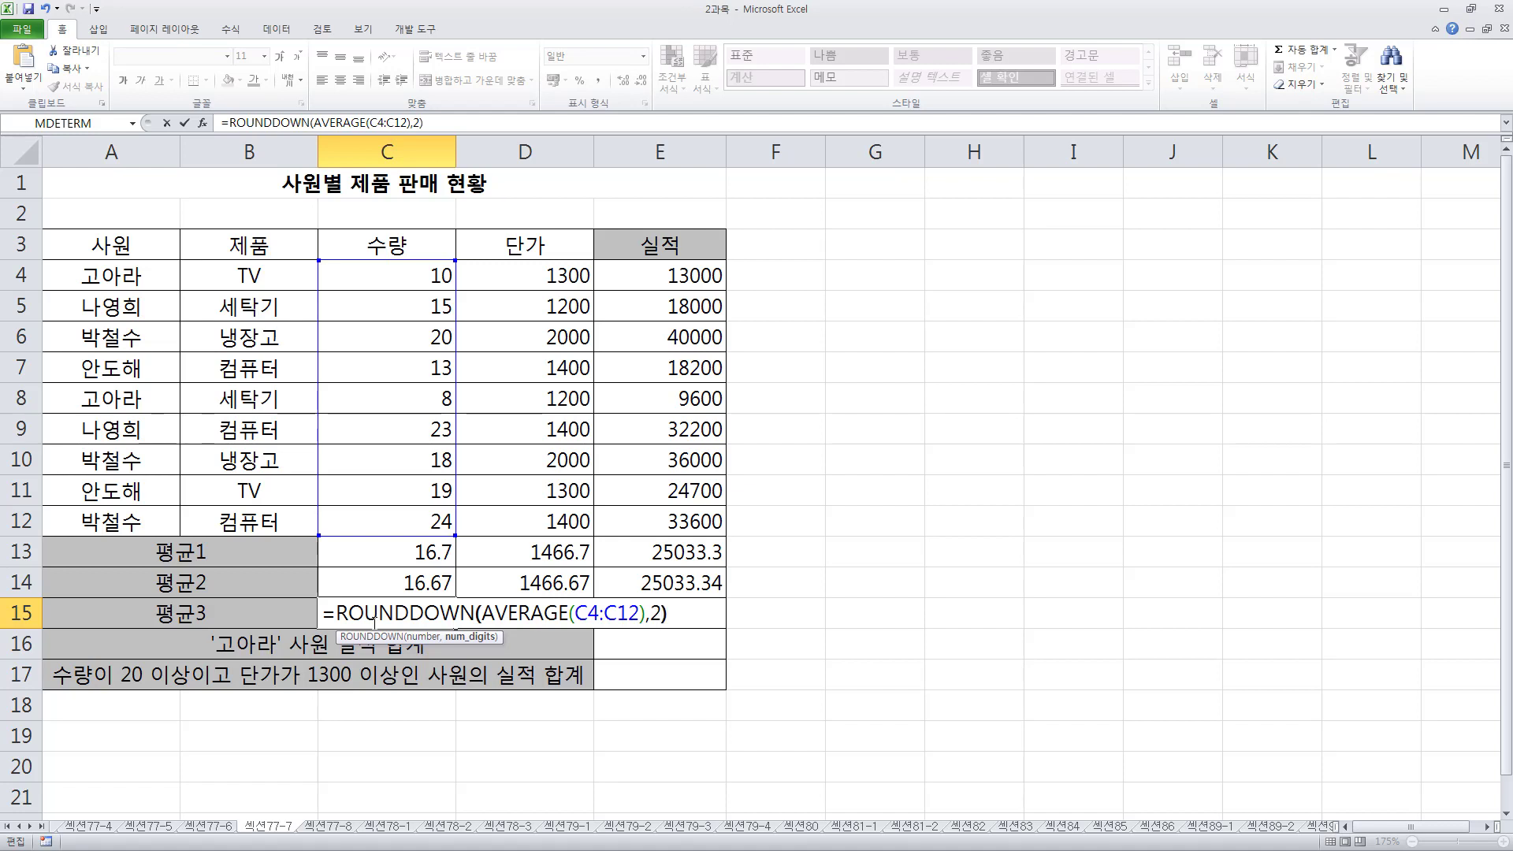
text())
key(Return)
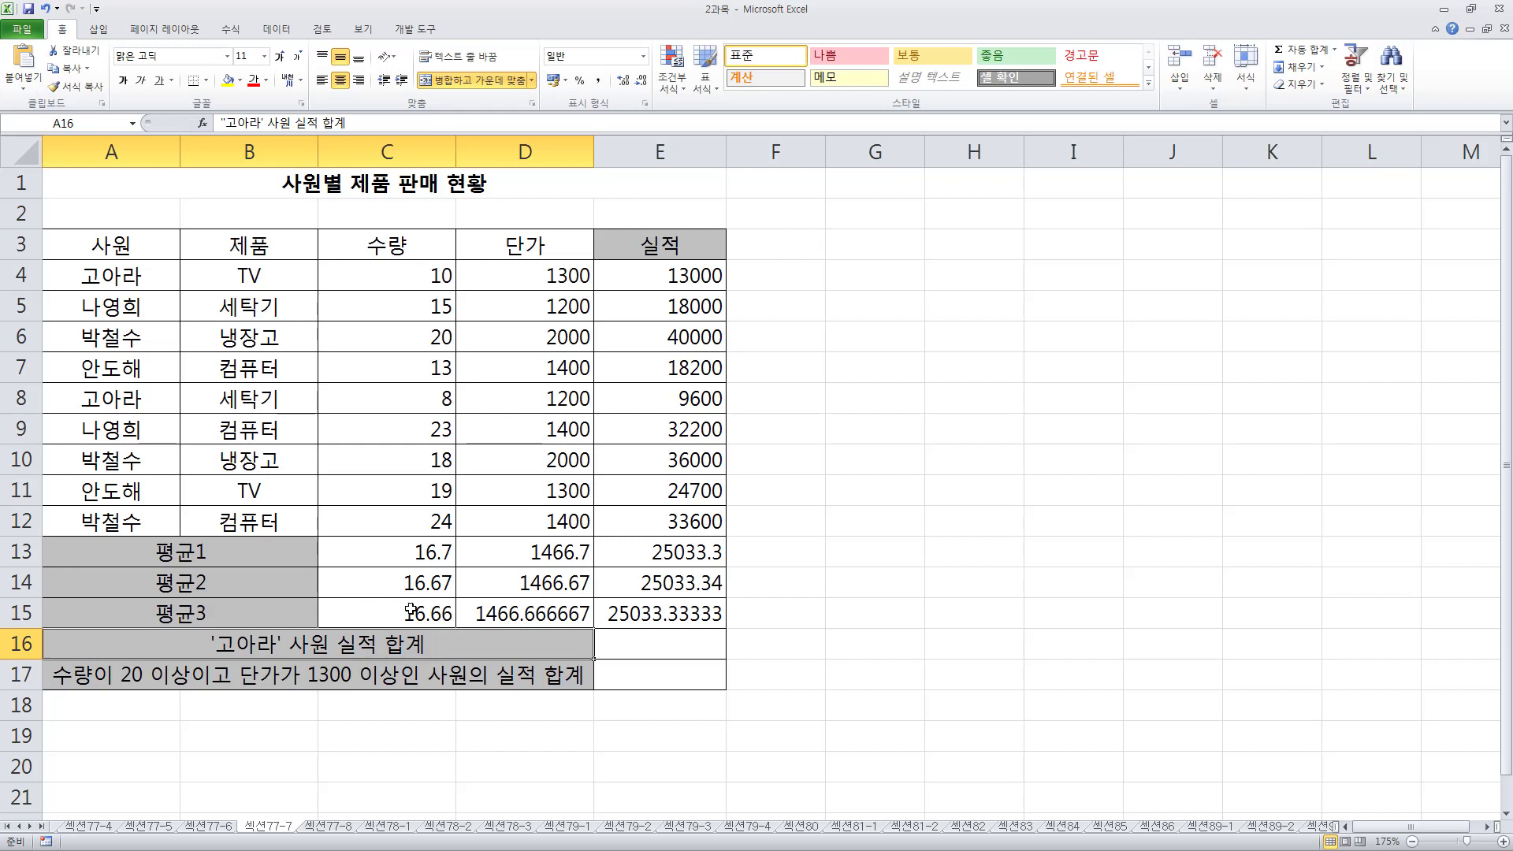
click(435, 613)
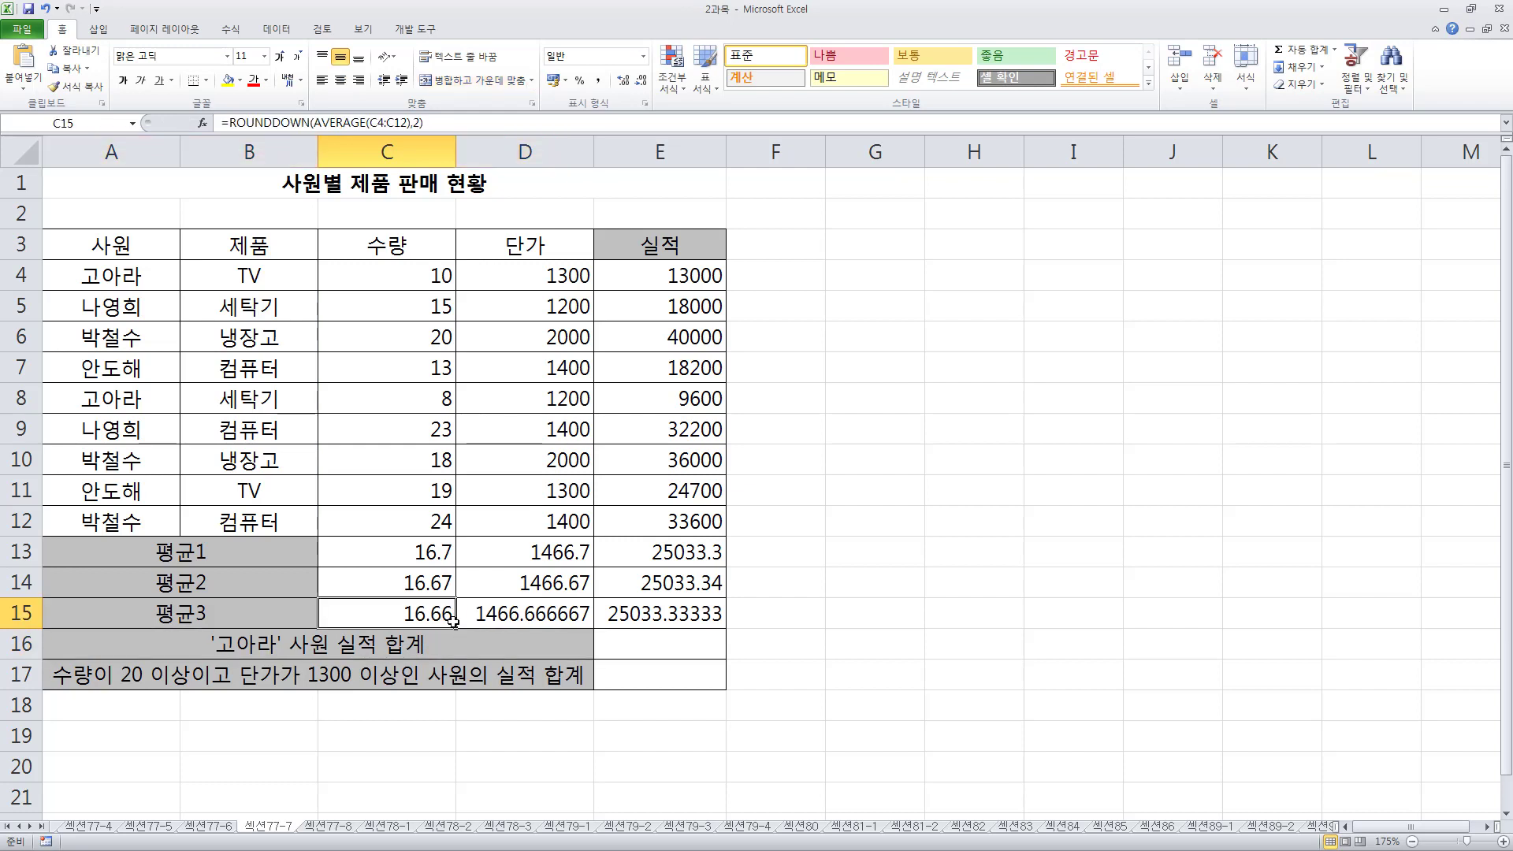
drag(456, 630, 688, 630)
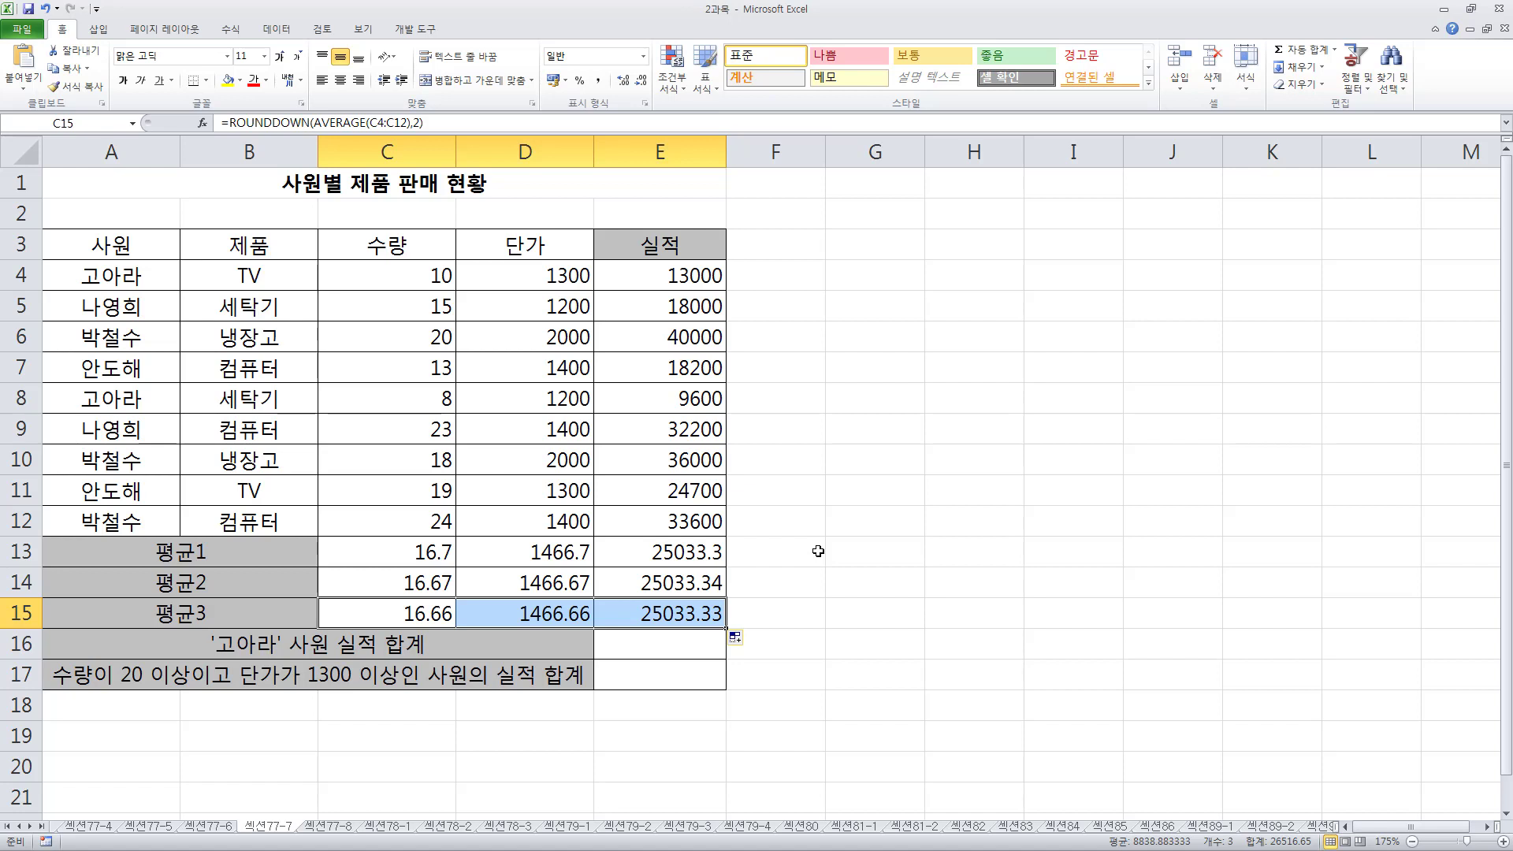
- Examine the 실적 values in E4:E12 and the rows matching the employee named in the row 16 total's condition
click(660, 643)
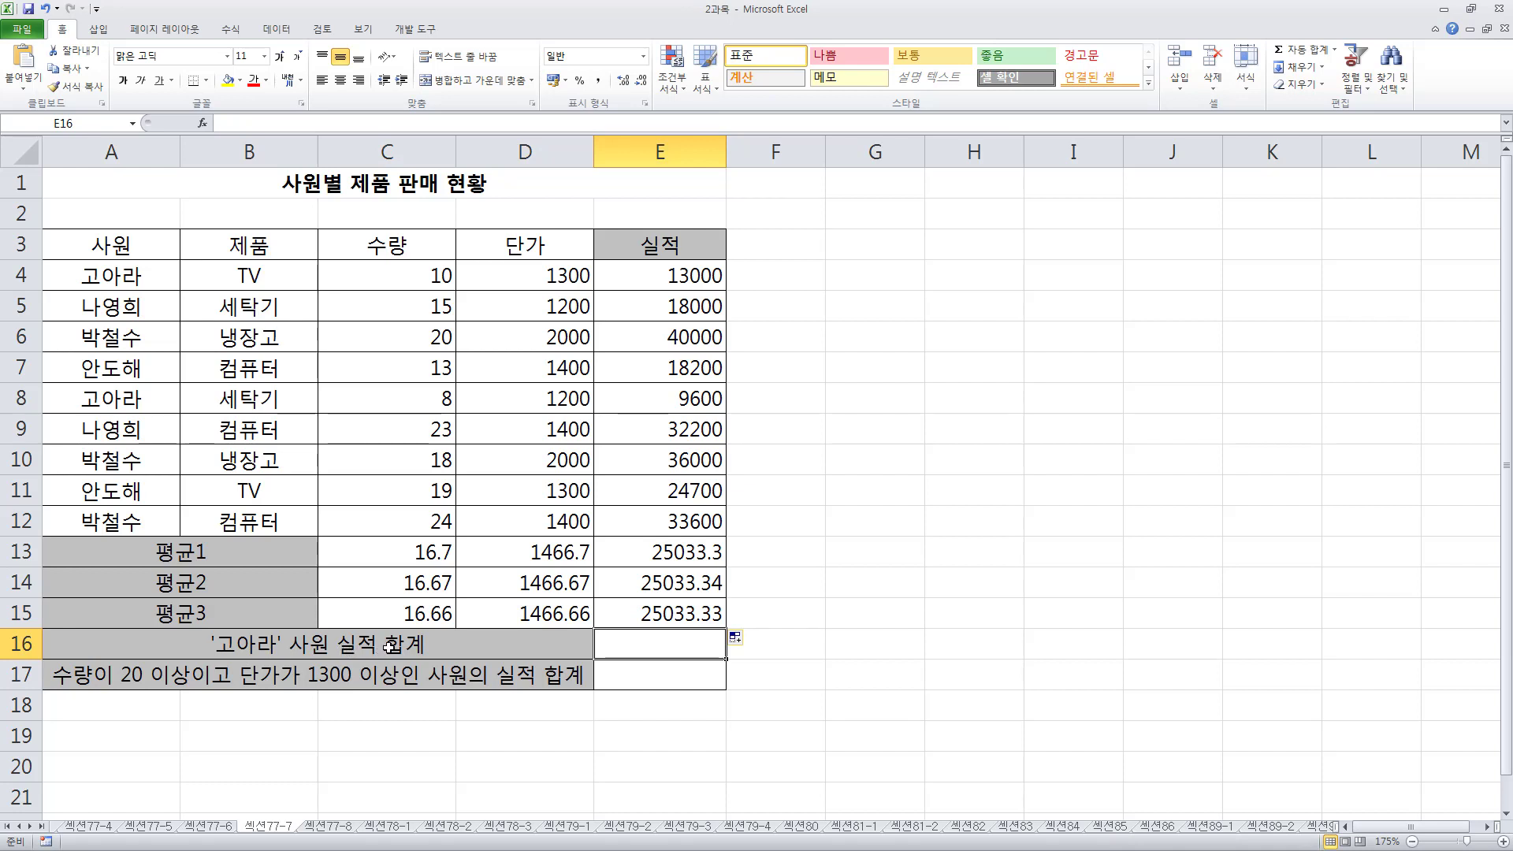
drag(662, 271, 641, 514)
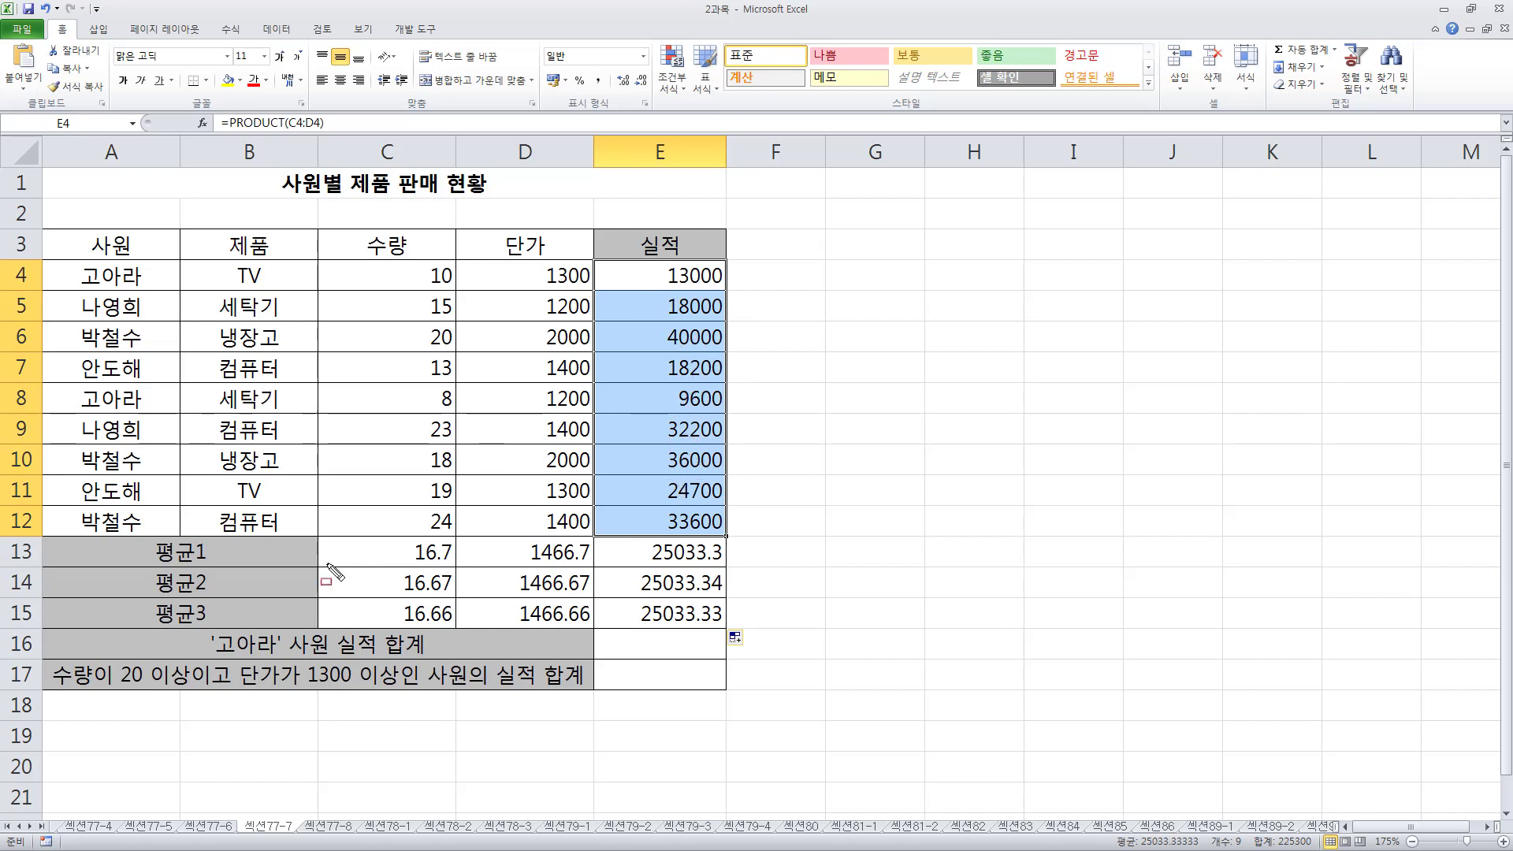
mouse_move(207, 628)
mouse_down()
mouse_move(237, 658)
mouse_move(290, 664)
mouse_up()
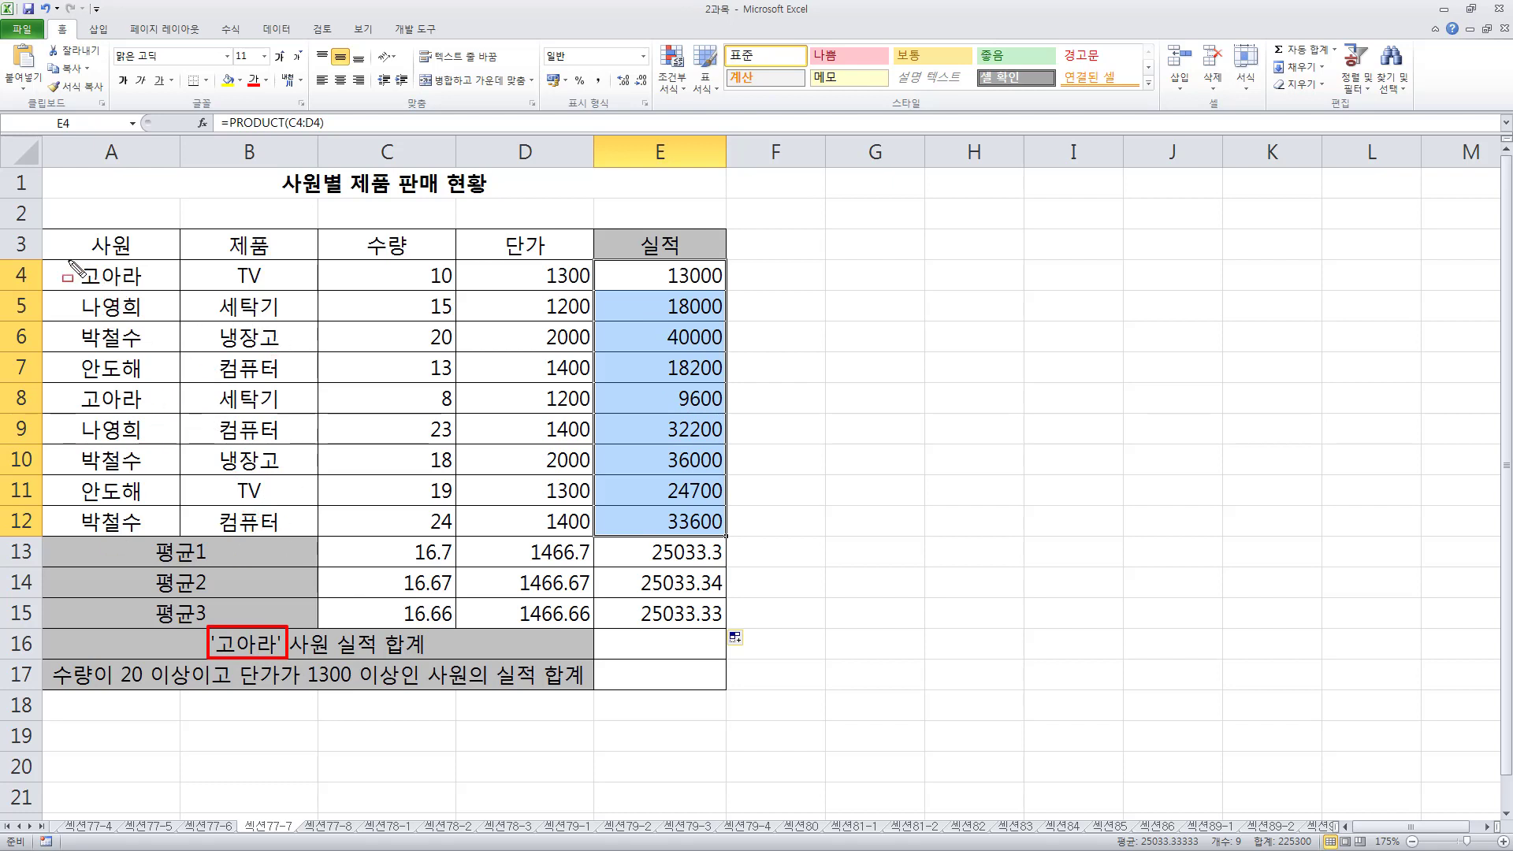
drag(68, 260, 144, 291)
mouse_move(63, 387)
mouse_down()
mouse_move(79, 408)
mouse_move(168, 413)
mouse_up()
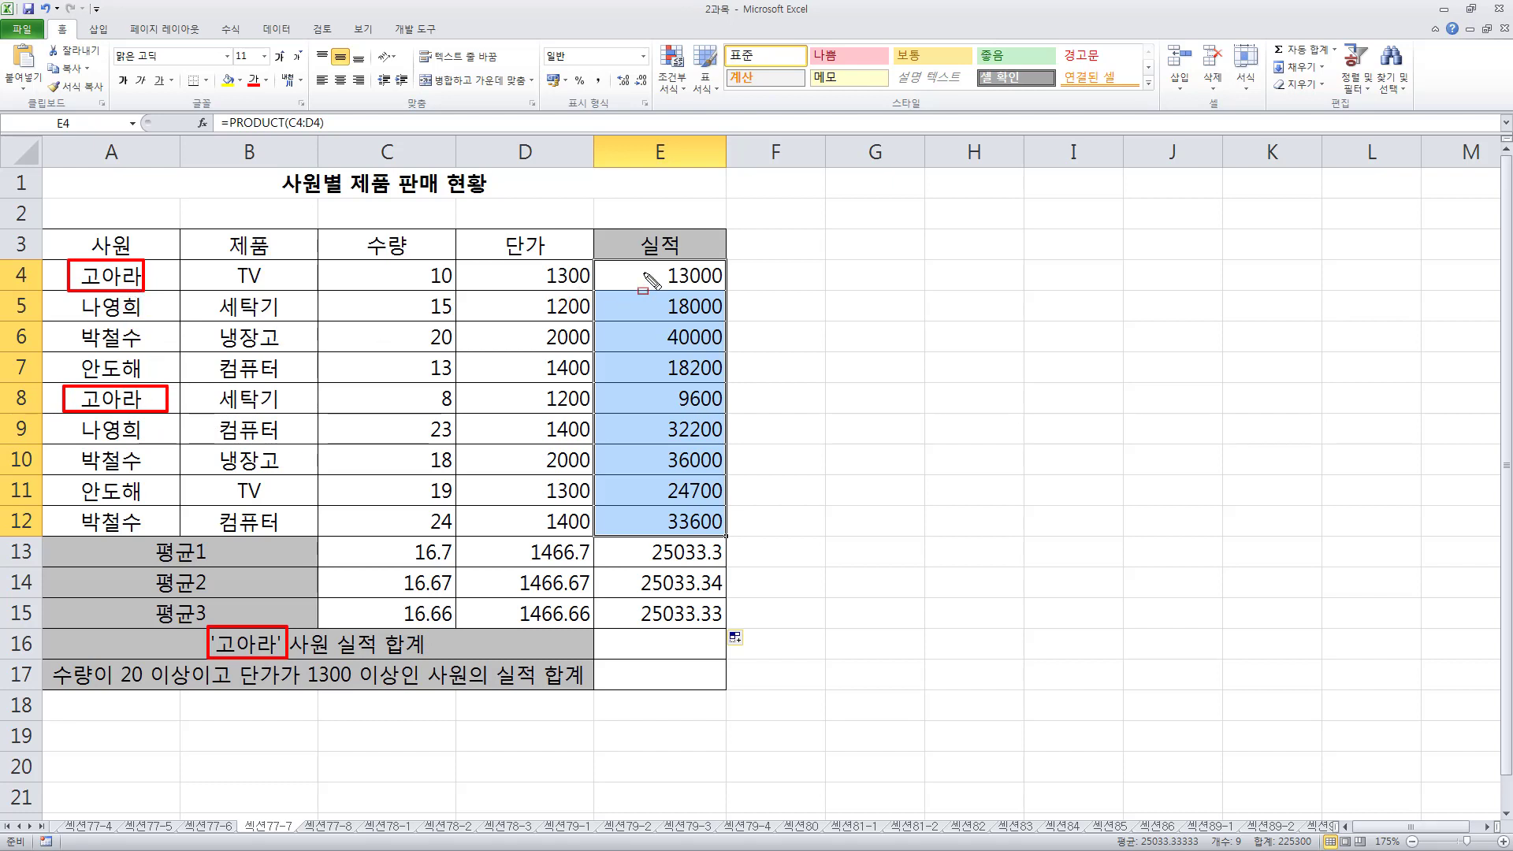
- Examine the 실적 values in E4 and E8 that belong in the total for cell E16
drag(664, 262, 736, 296)
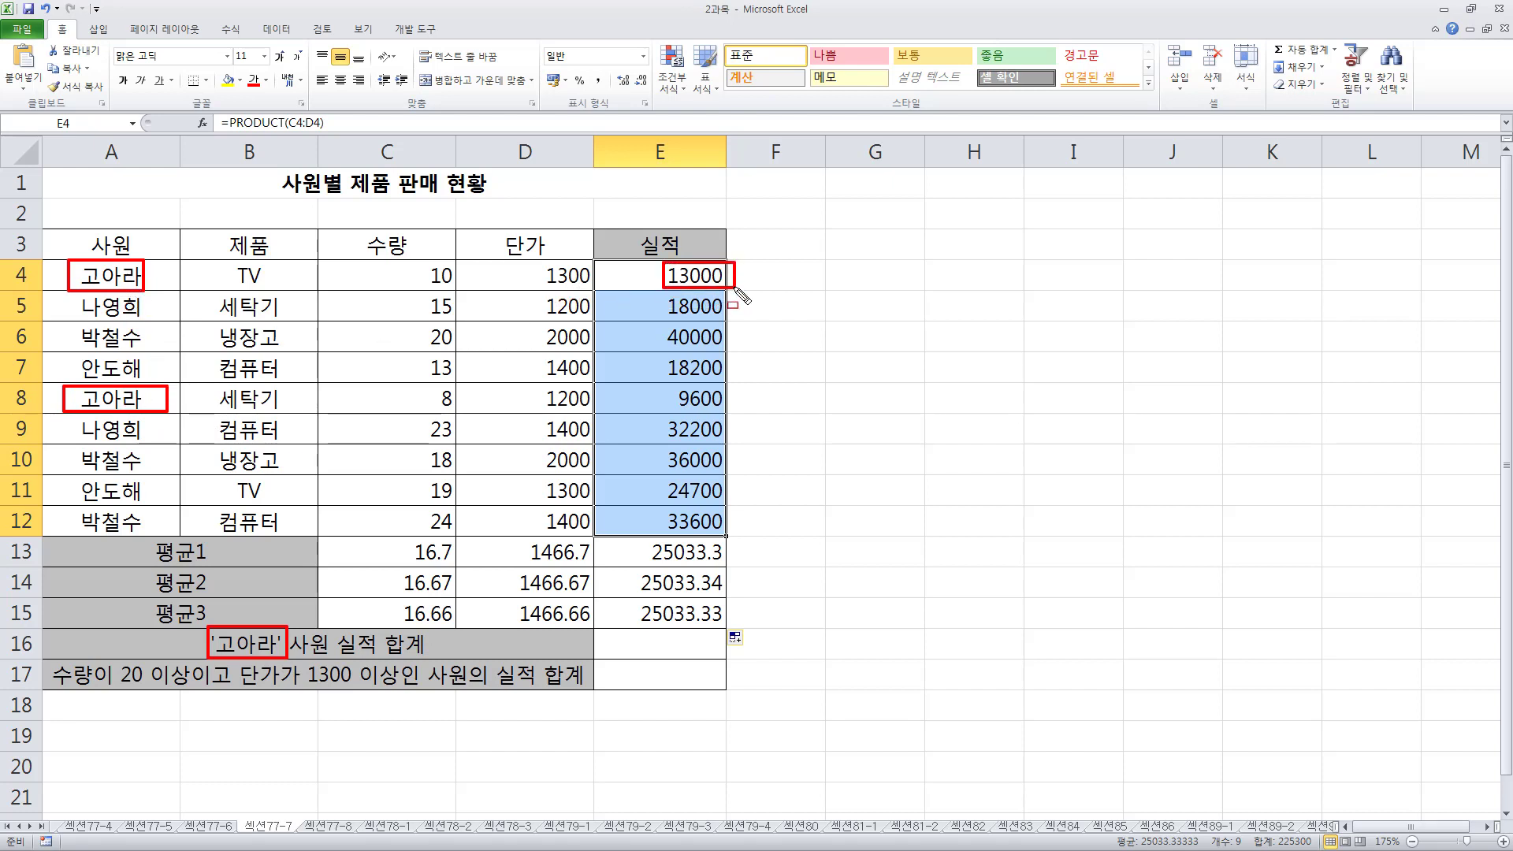
mouse_move(664, 384)
mouse_down()
mouse_move(666, 410)
mouse_move(733, 412)
mouse_up()
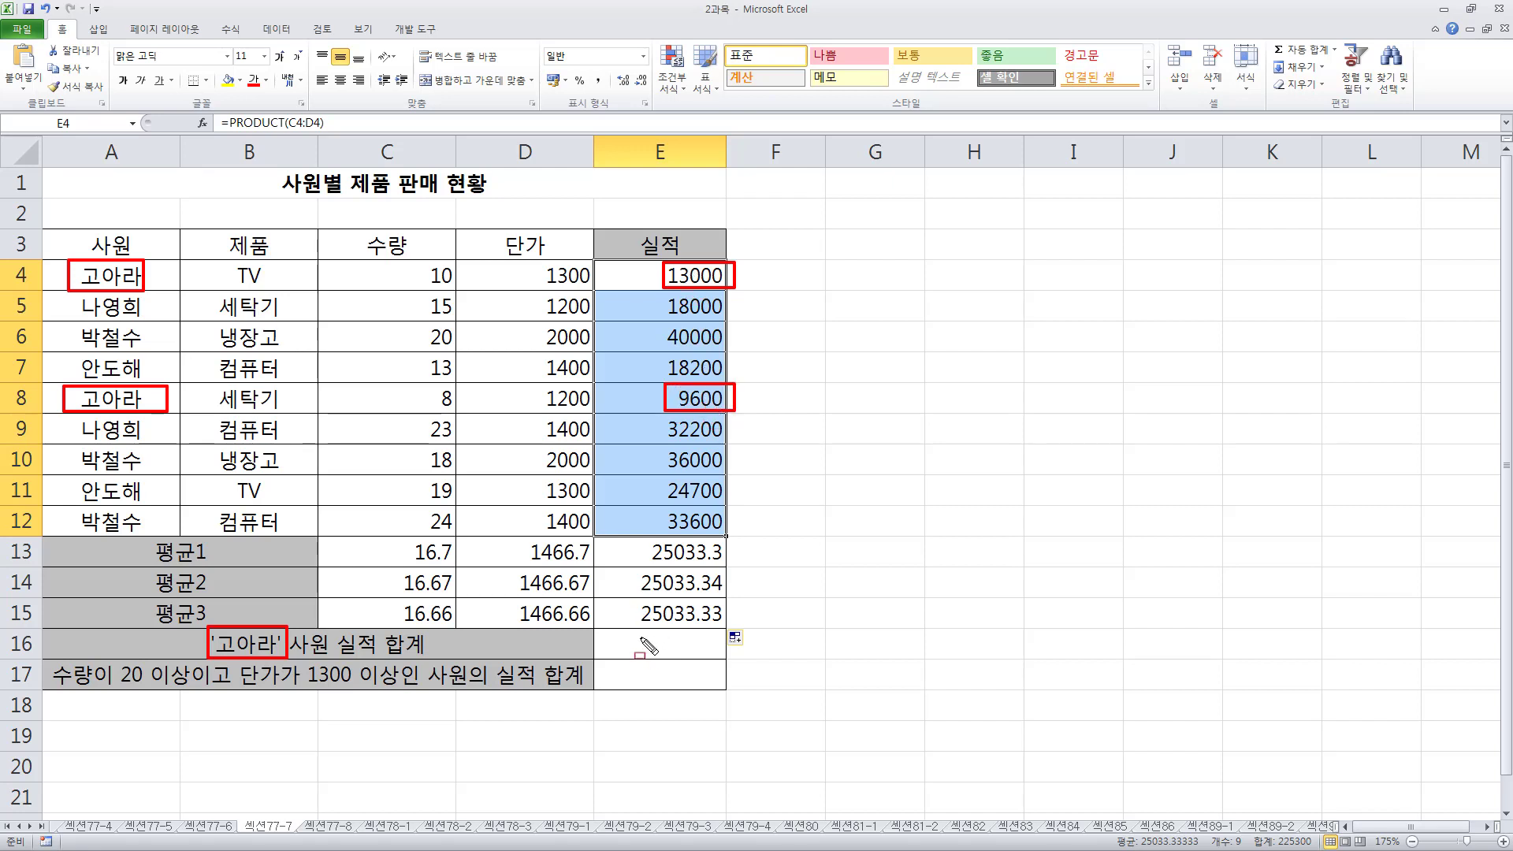
drag(651, 635, 699, 654)
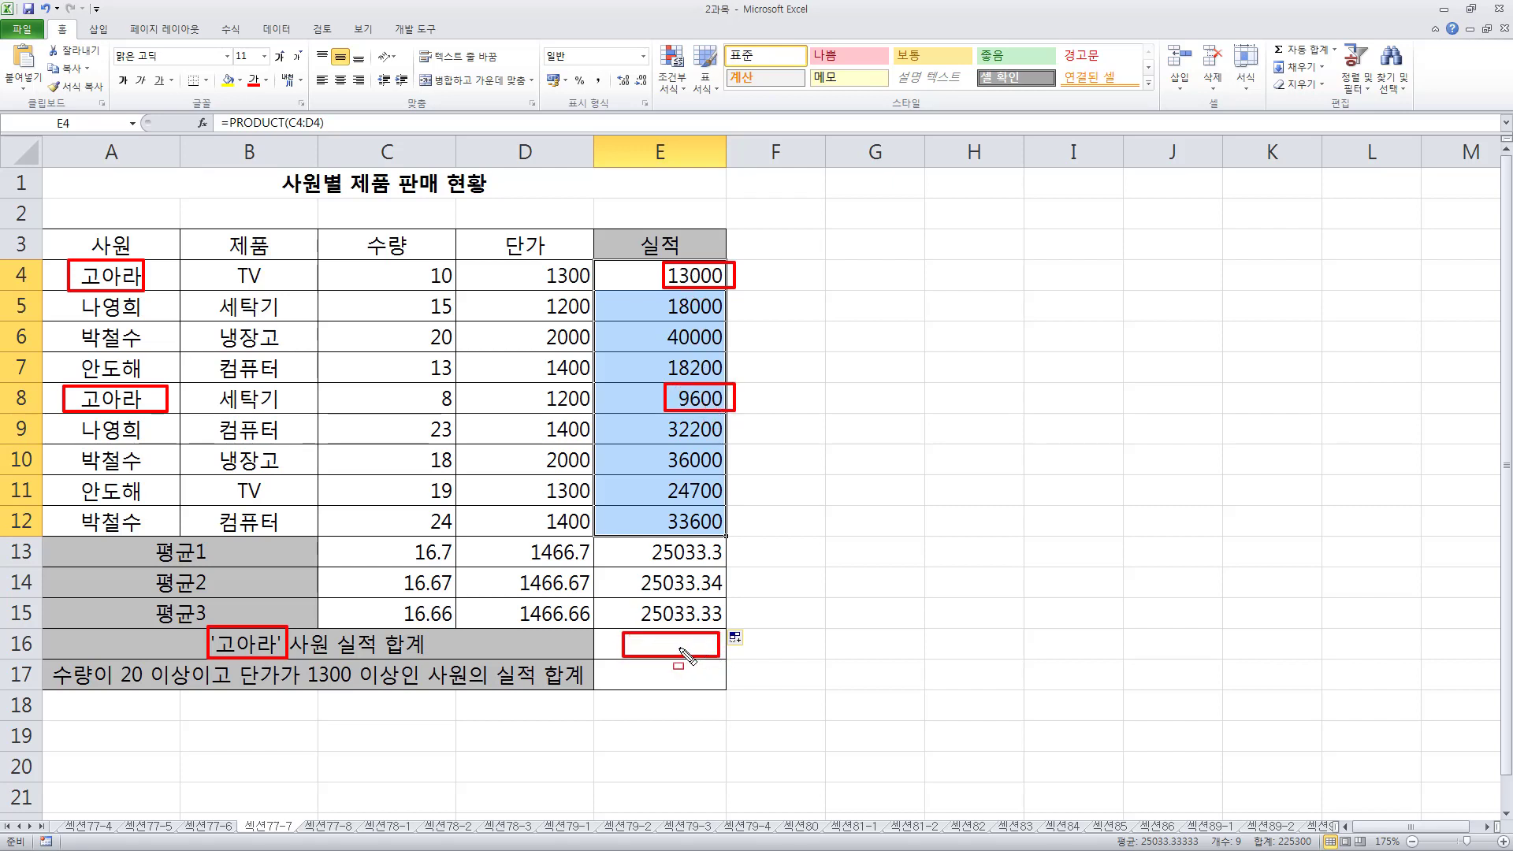
key(Escape)
- Enter the SUMIF argument-order note (조건범위,"조건",계산범위) in cell C19
click(373, 740)
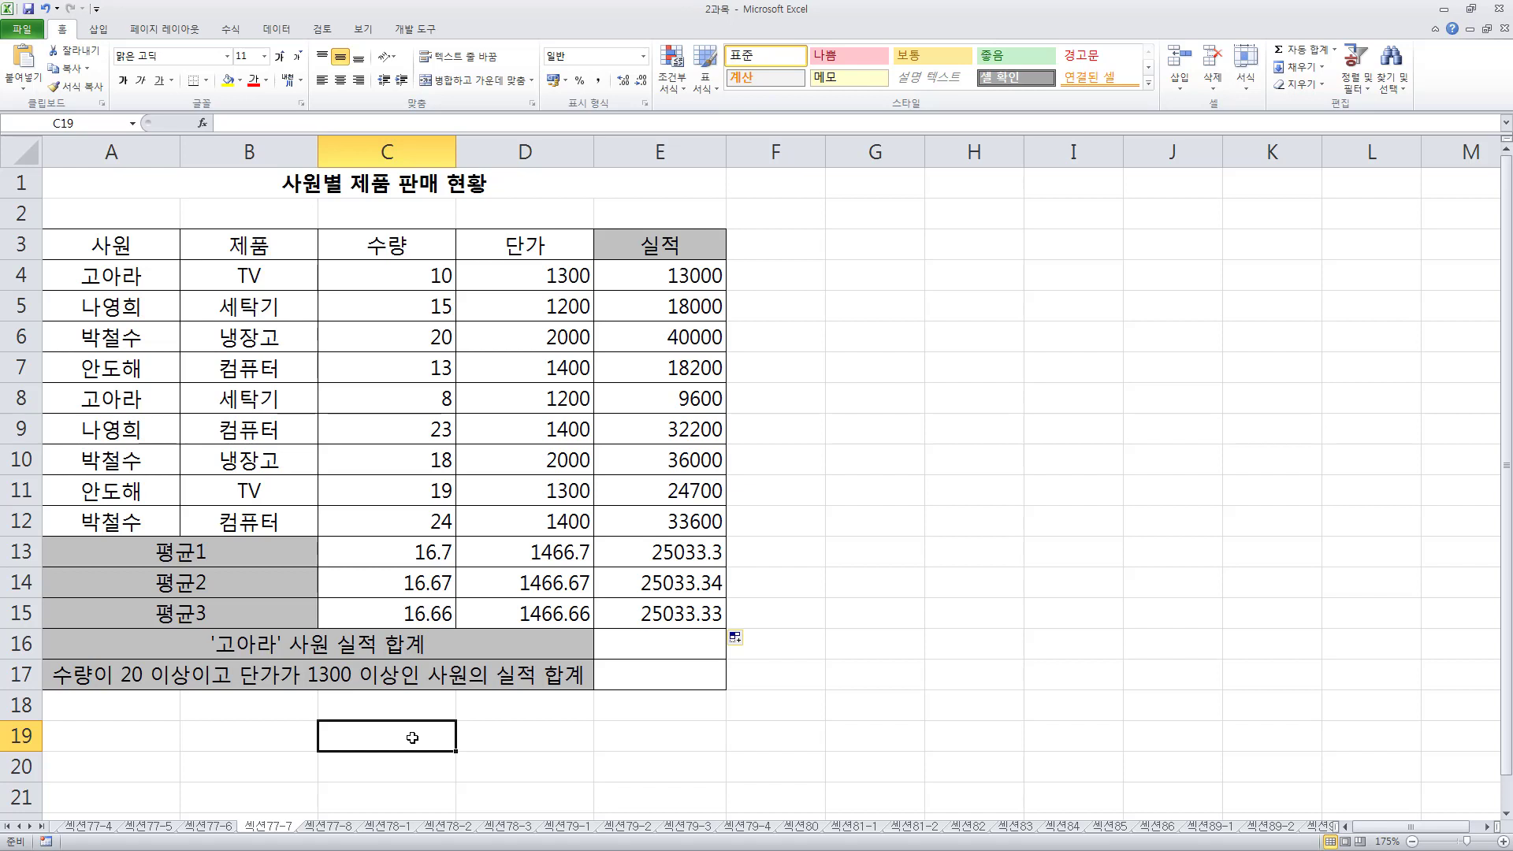
text((w)
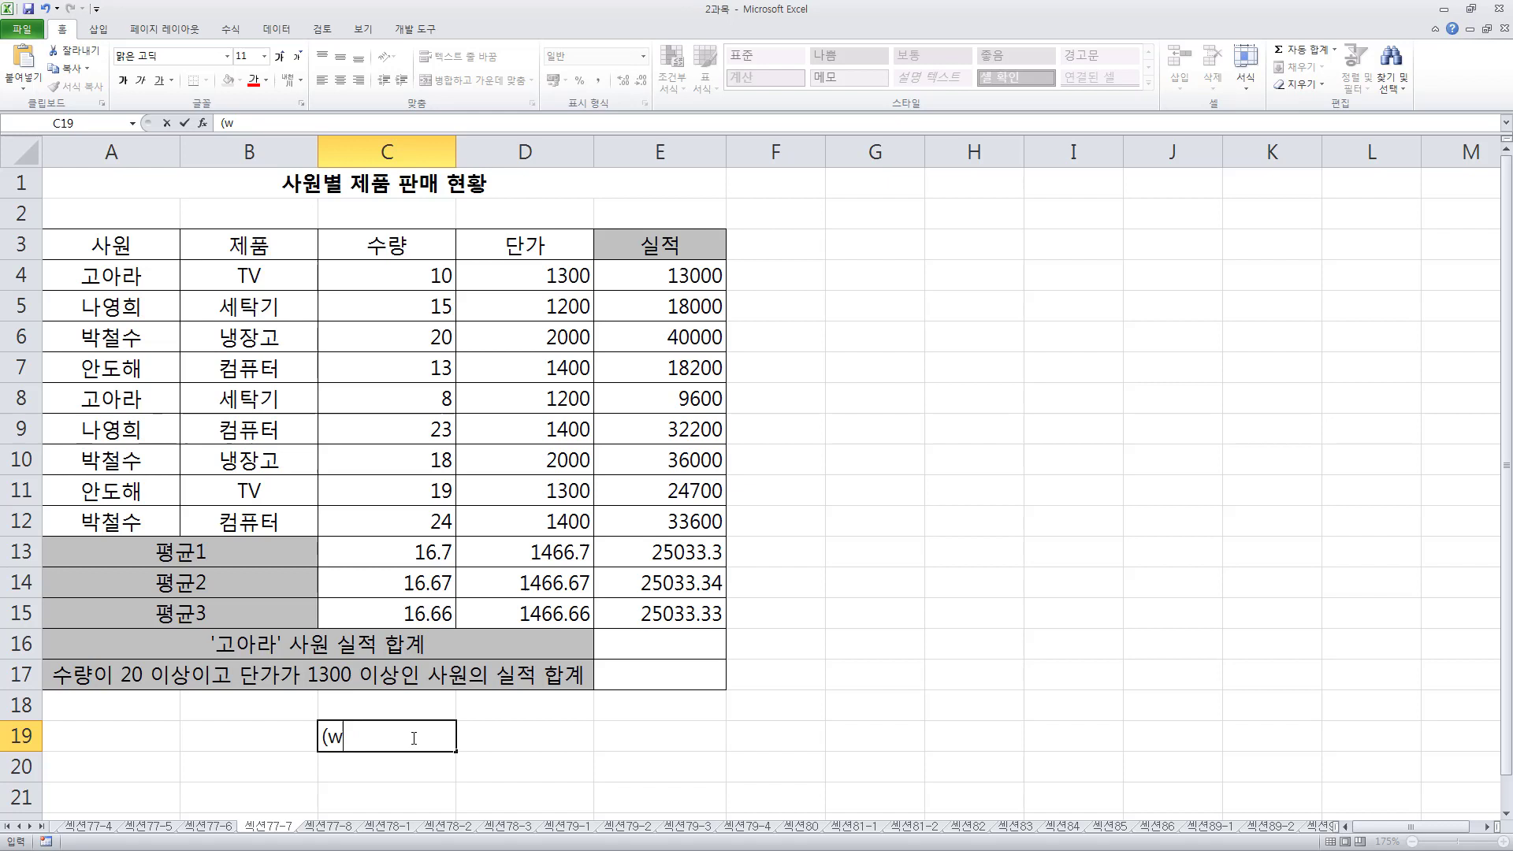
key(BackSpace)
text(조건범위,)
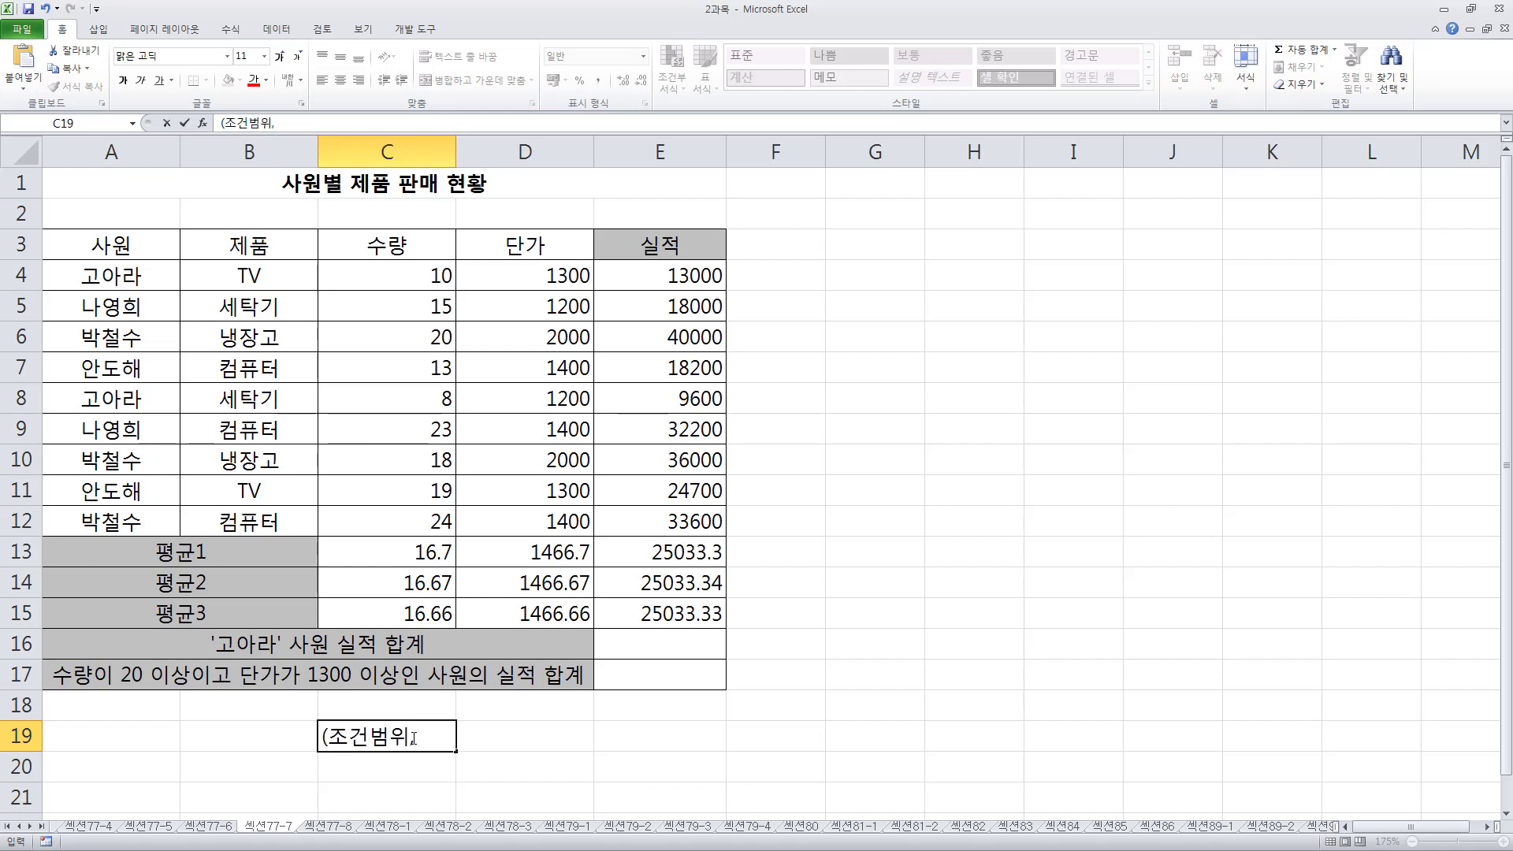
text("조건",계사)
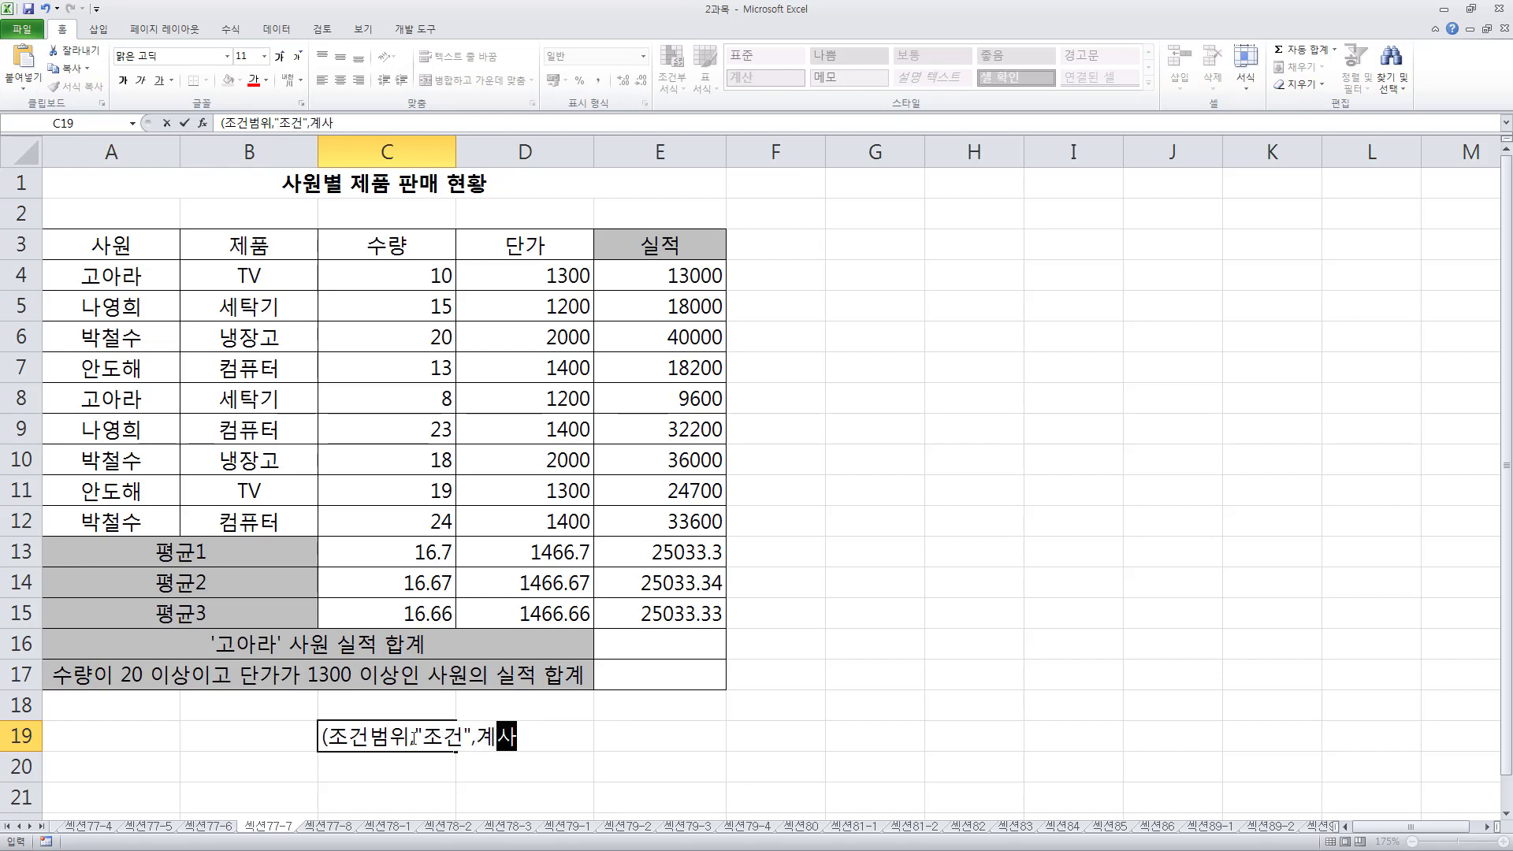
text(ㄴ범위)
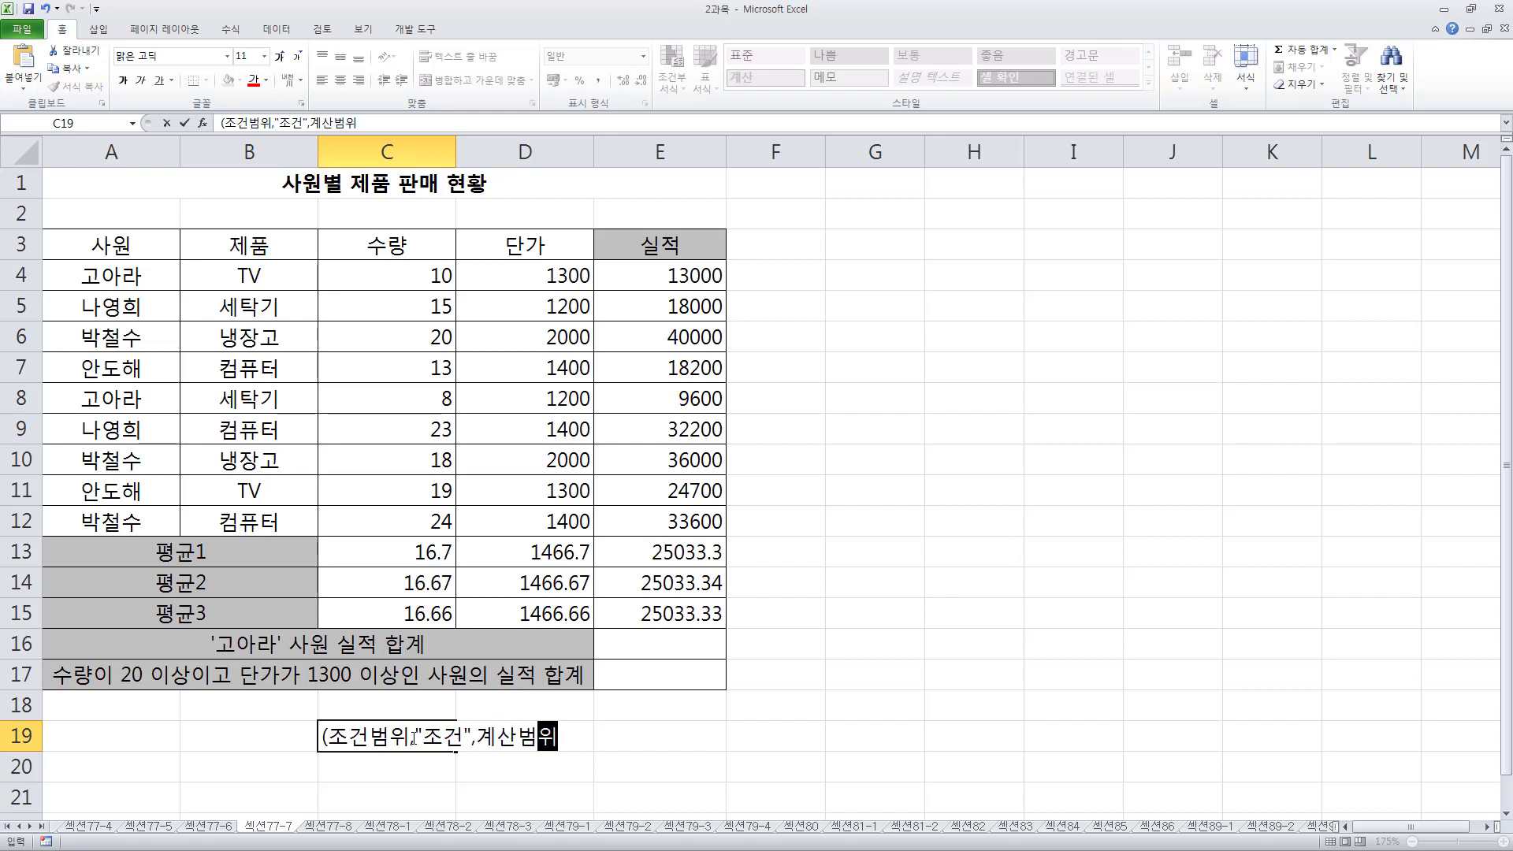
text())
key(Return)
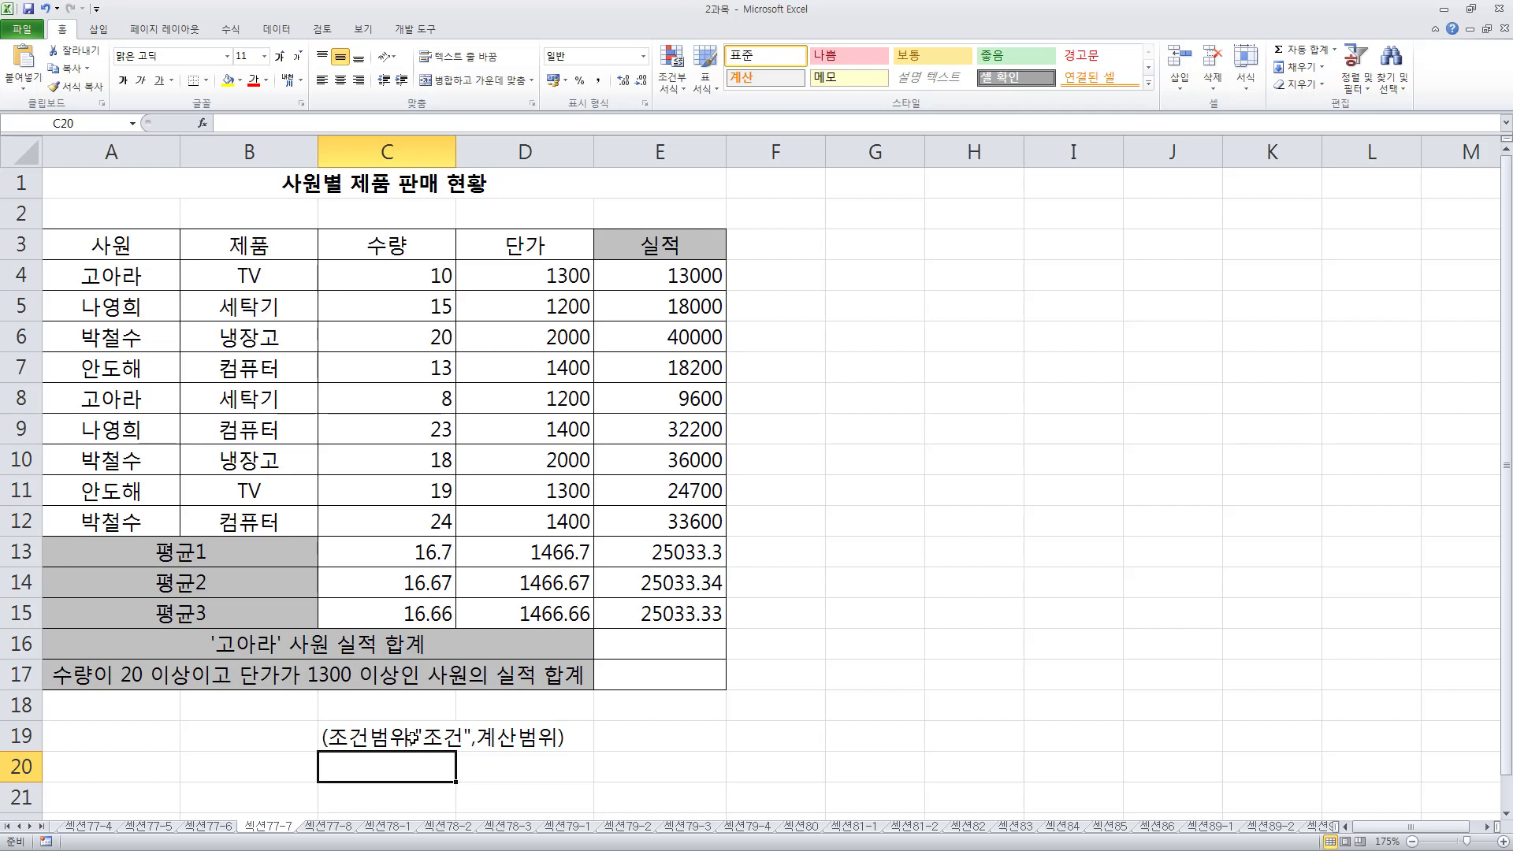
- Start a SUMIF formula in E16 with the 사원 cells A4:A12 as the condition range
key(Up)
key(Up)
key(Up)
key(Right)
key(Right)
key(Left)
key(Up)
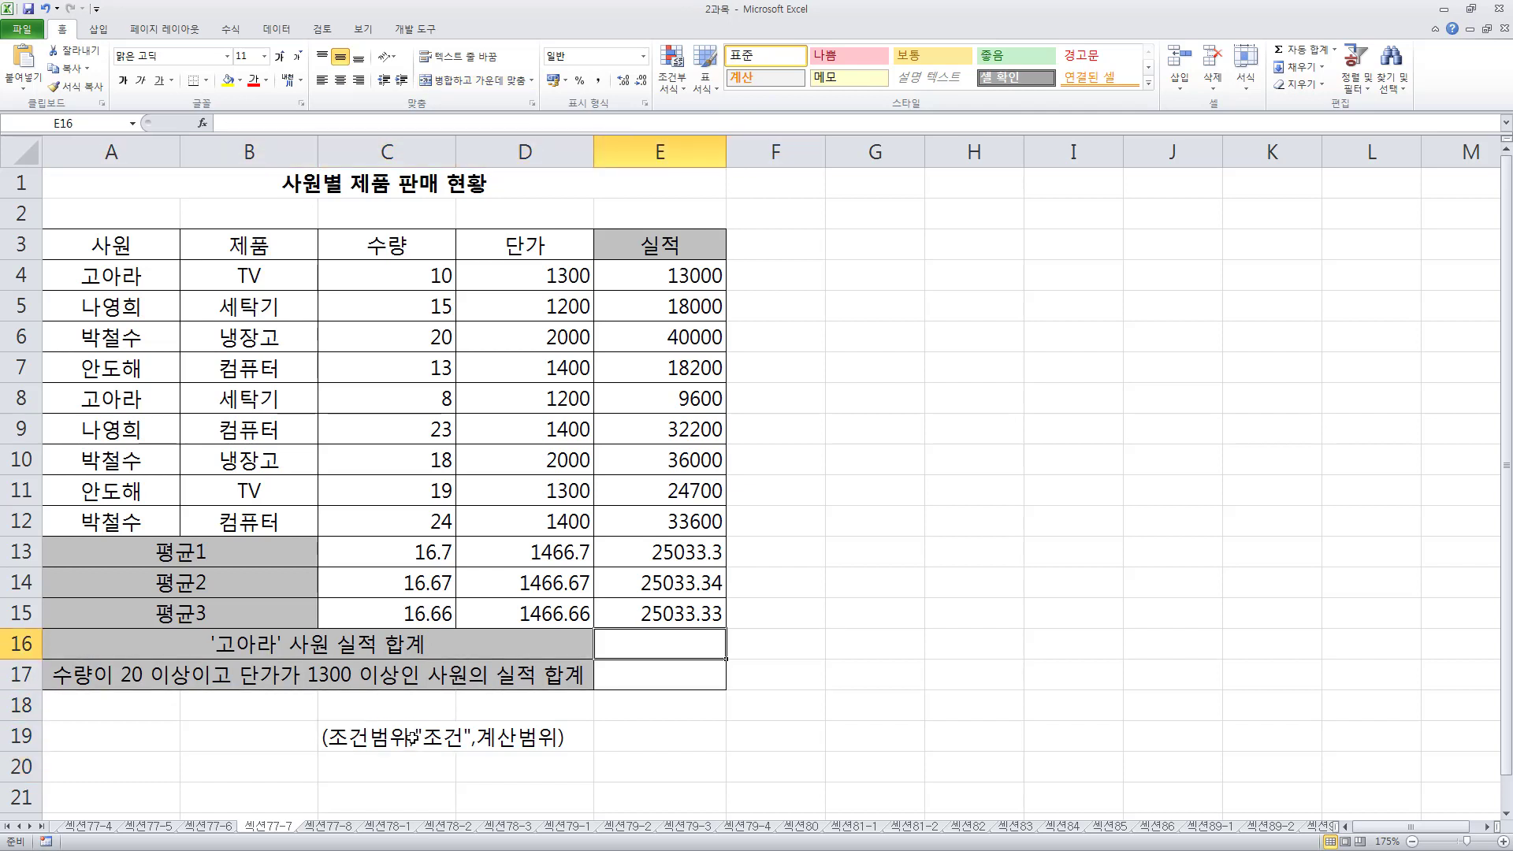
text(=)
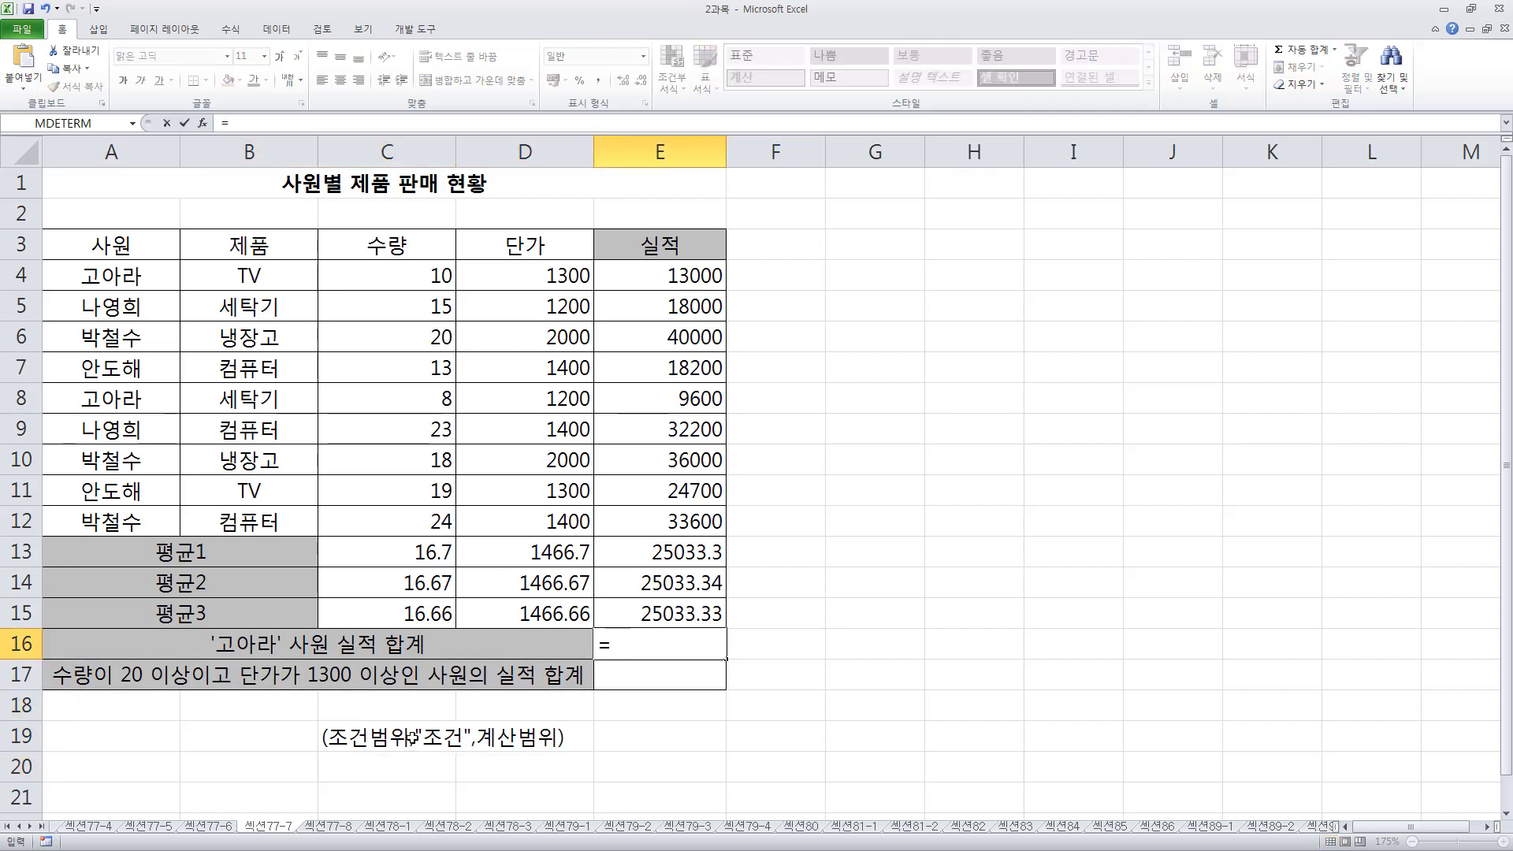
text(sumif()
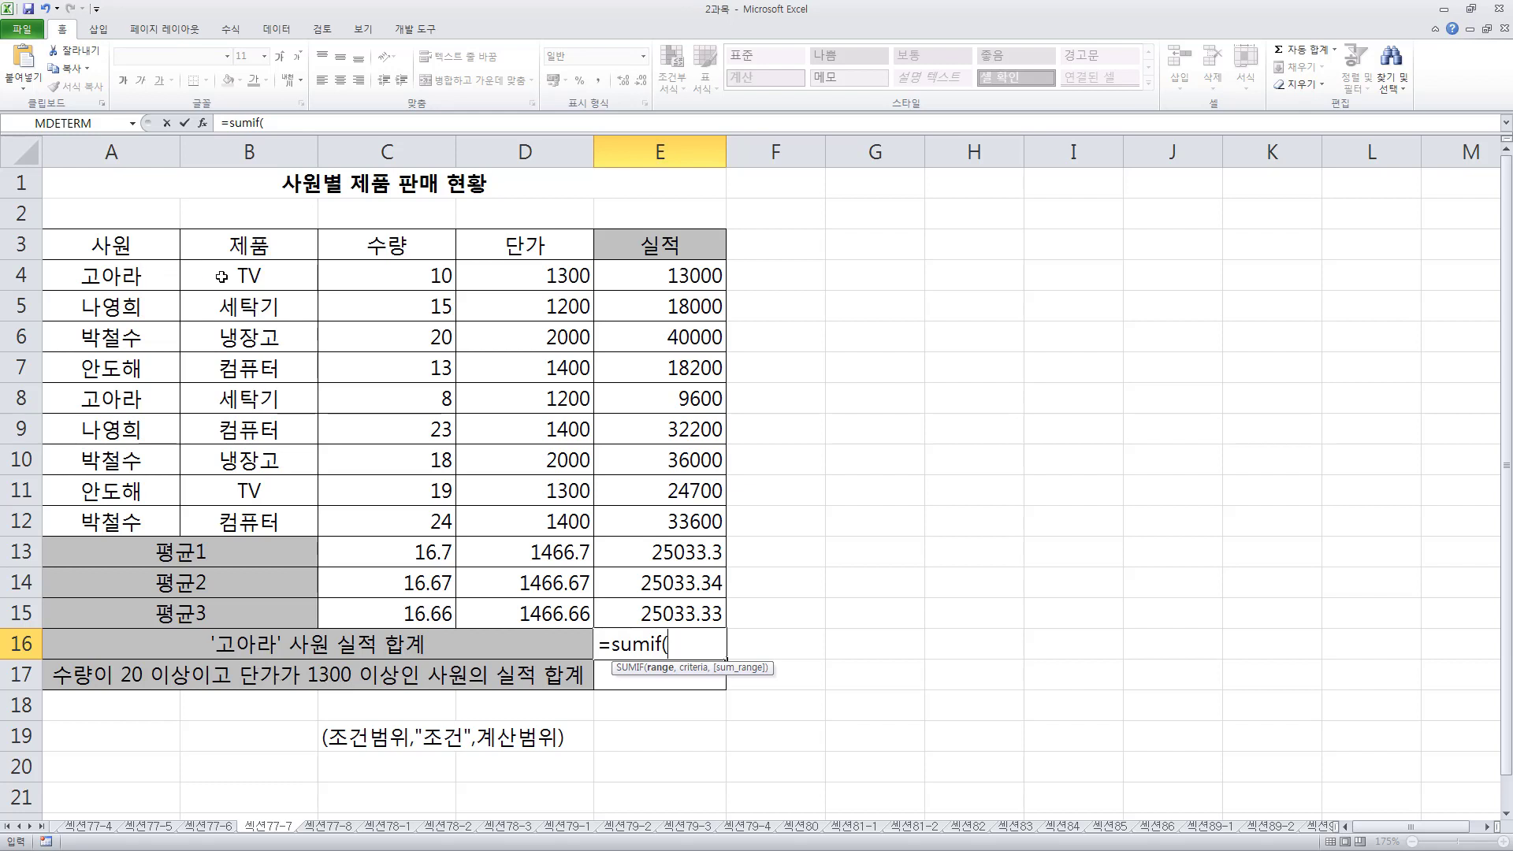
drag(221, 277, 308, 527)
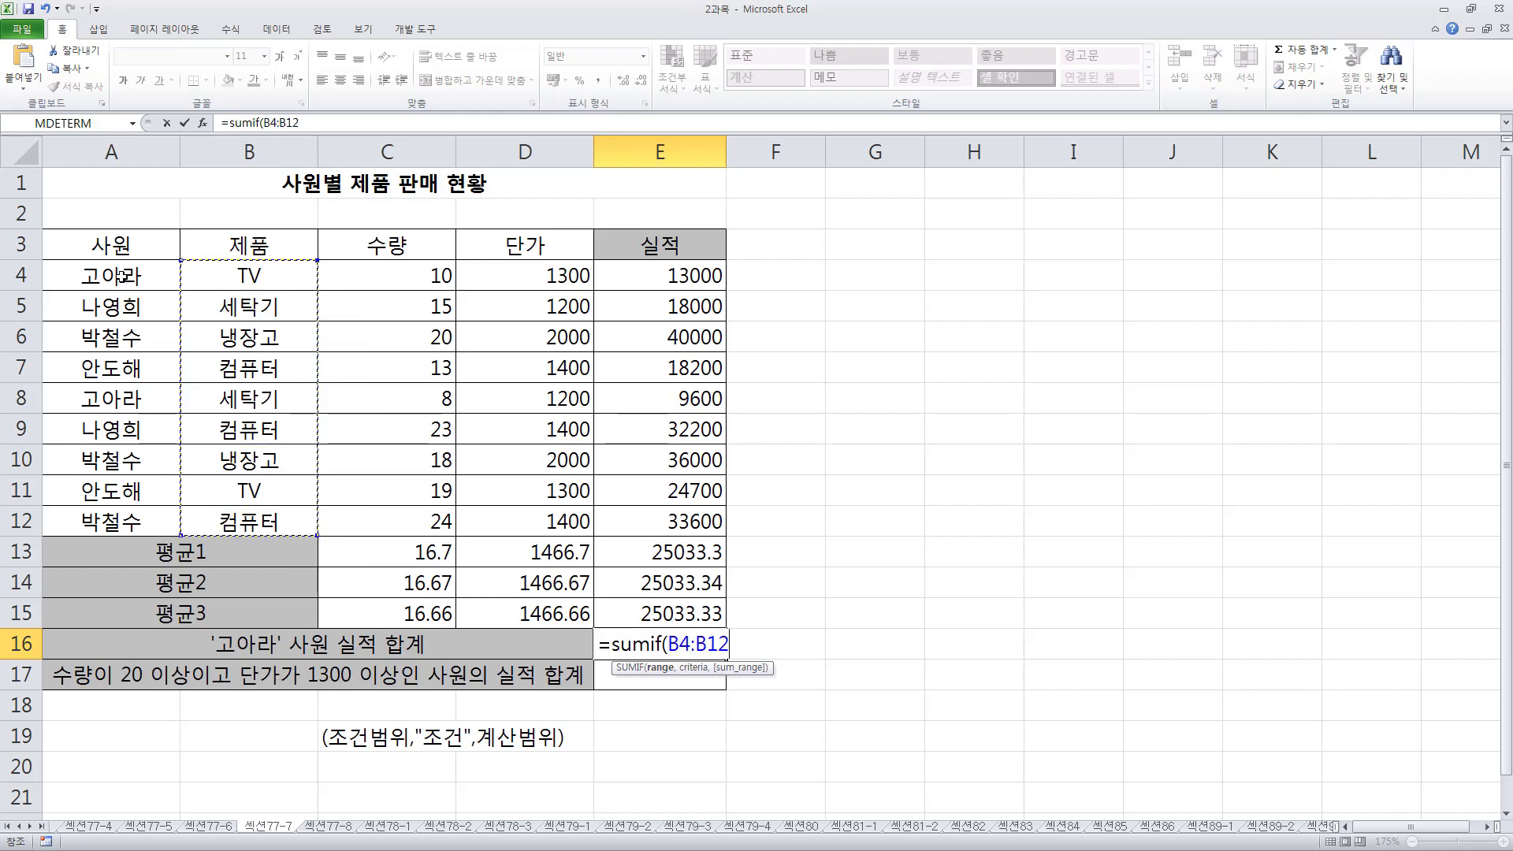
drag(118, 275, 197, 526)
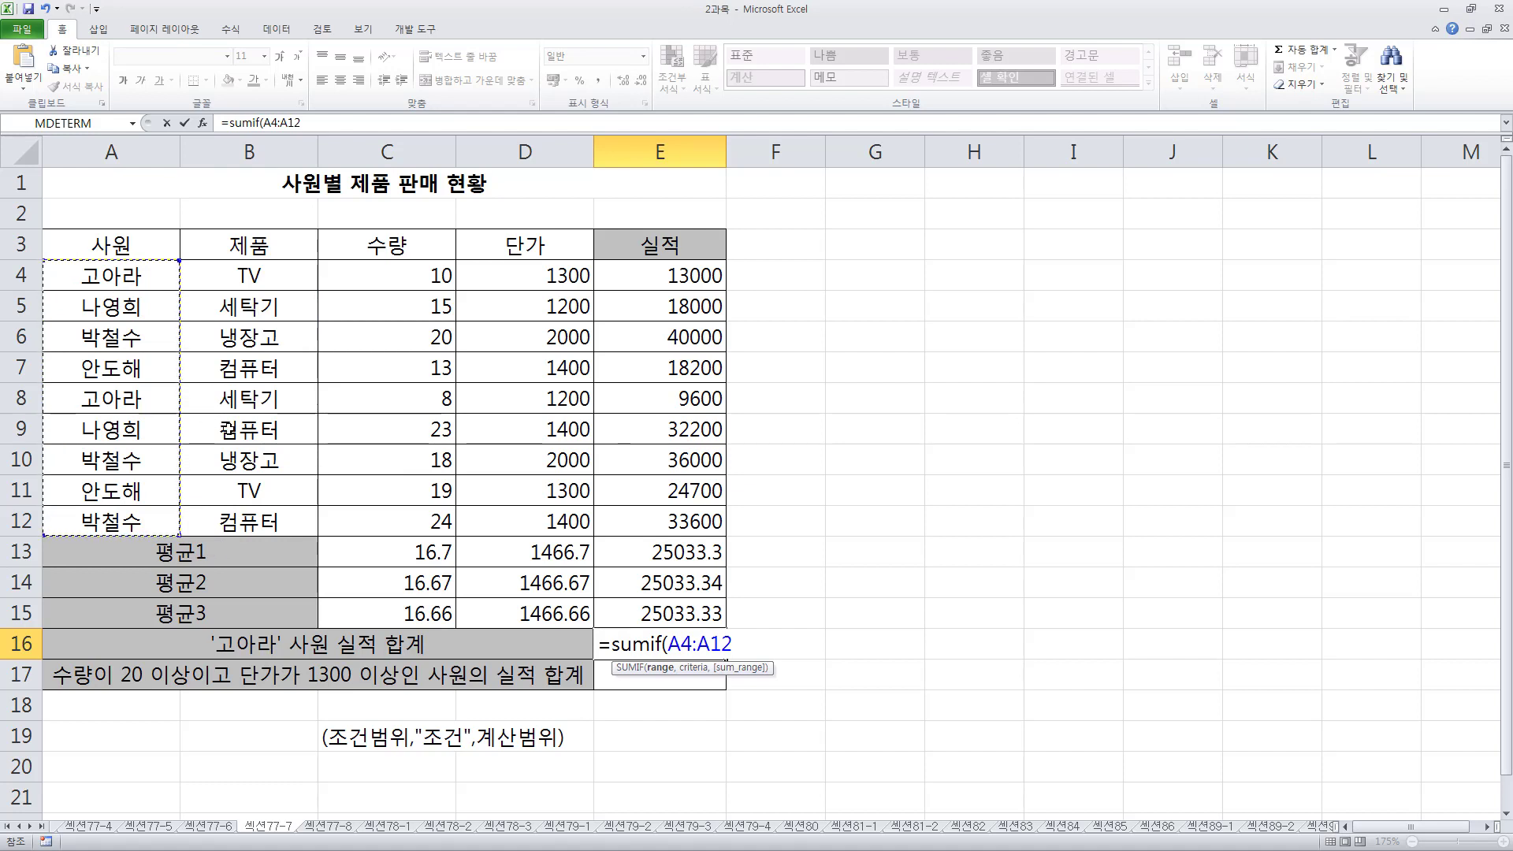
- Complete the E16 SUMIF formula with the employee name from the row 16 label as condition and E4:E12 as sum range
text(,)
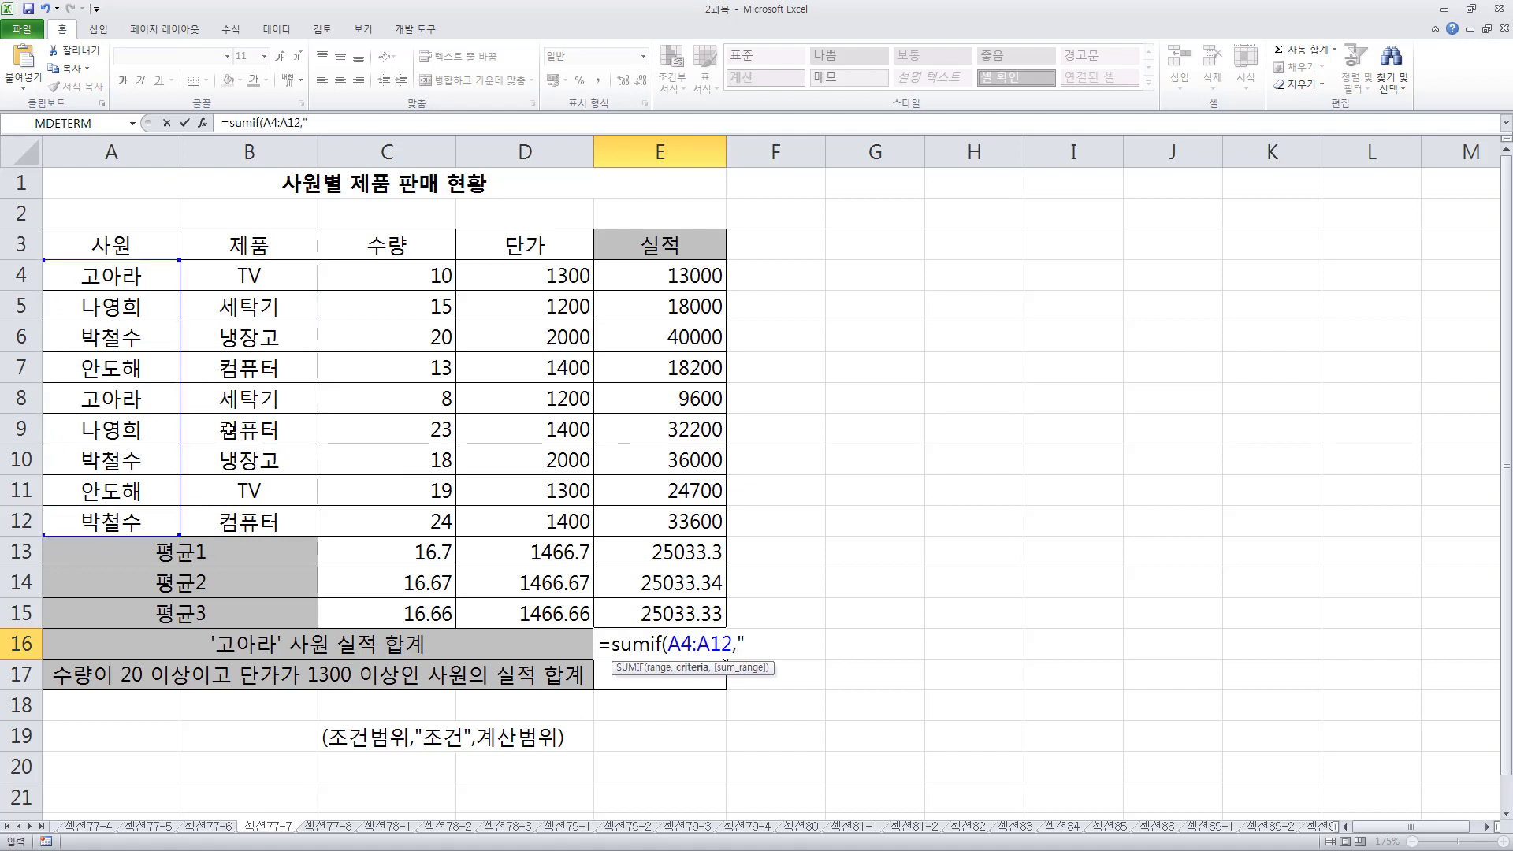
text("r)
key(BackSpace)
text(고아라",)
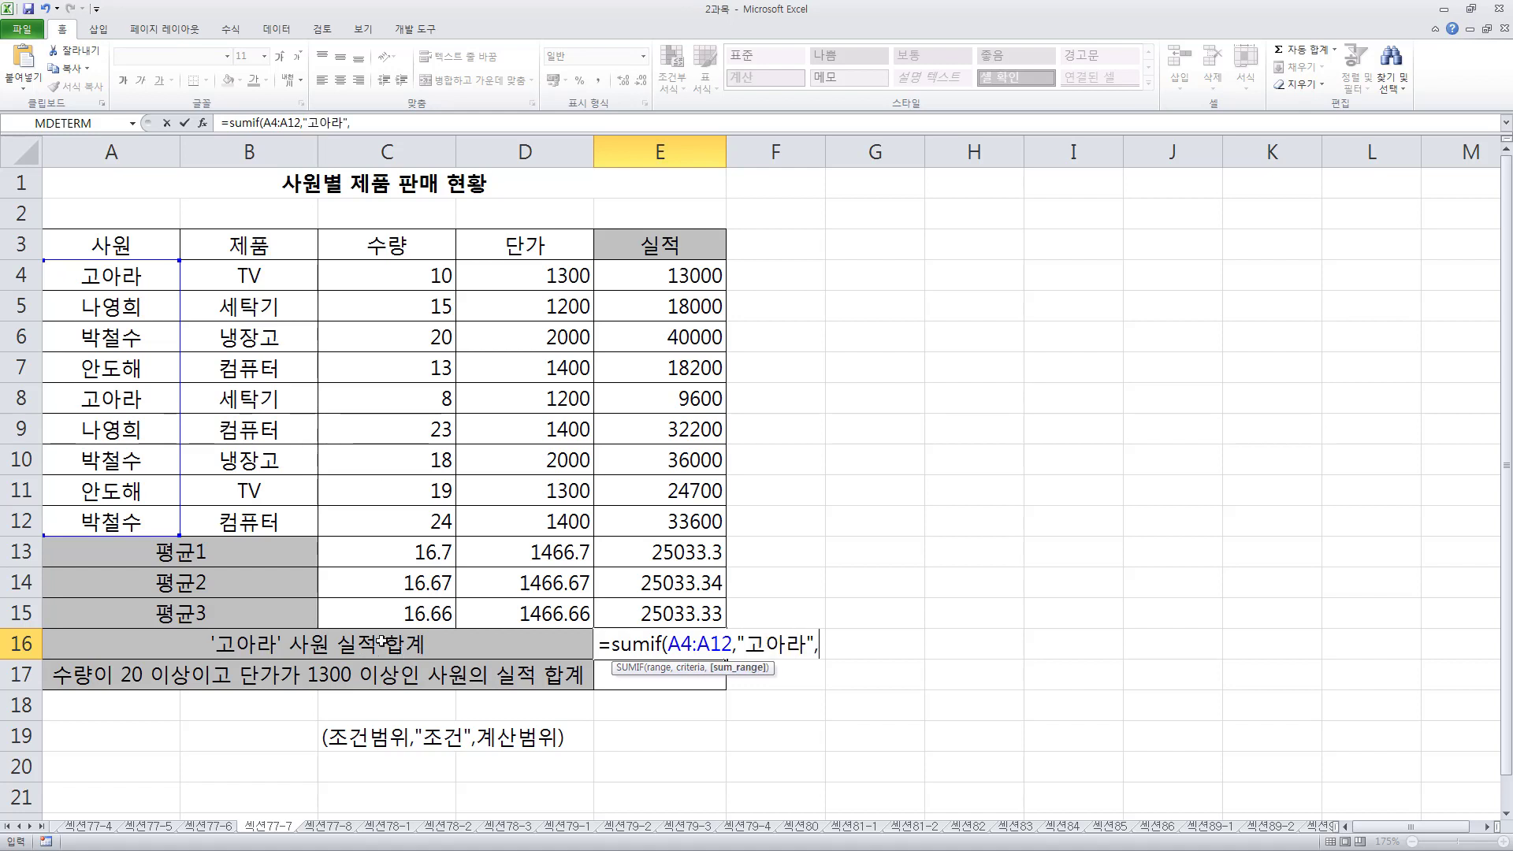
drag(653, 272, 655, 517)
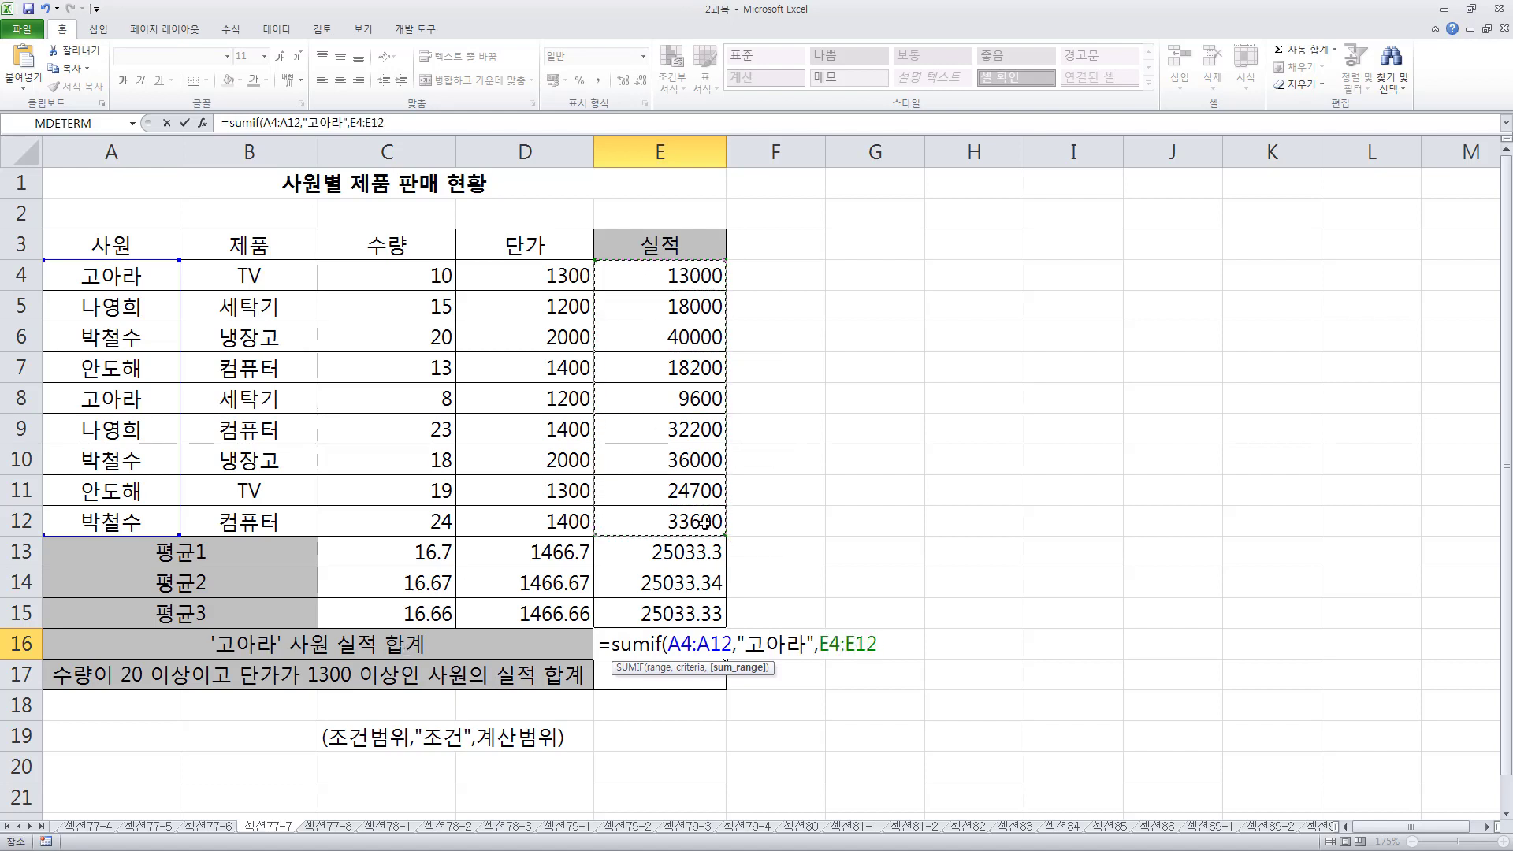
text())
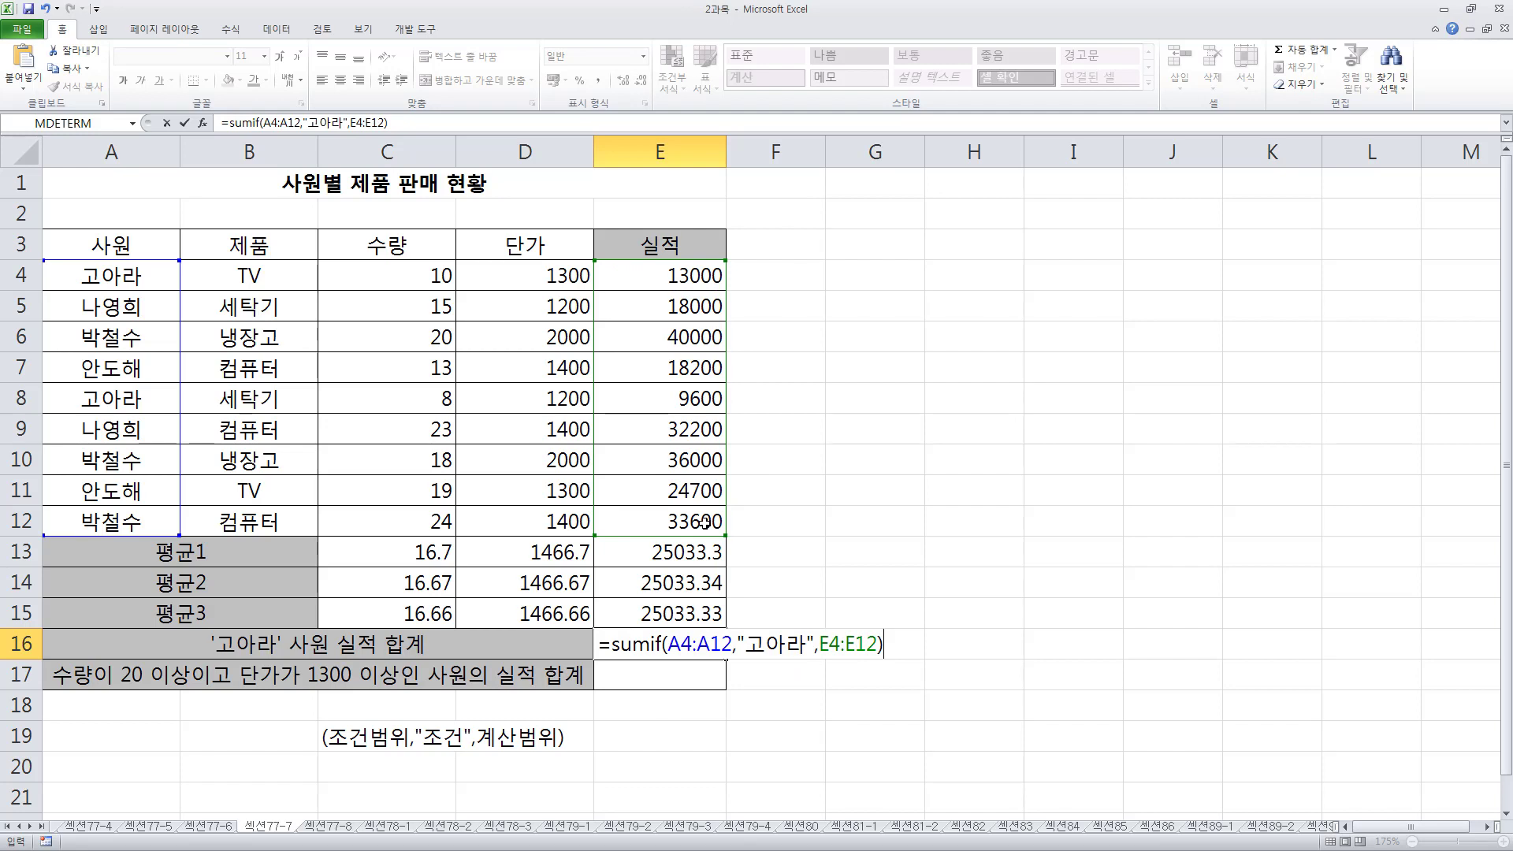
key(Return)
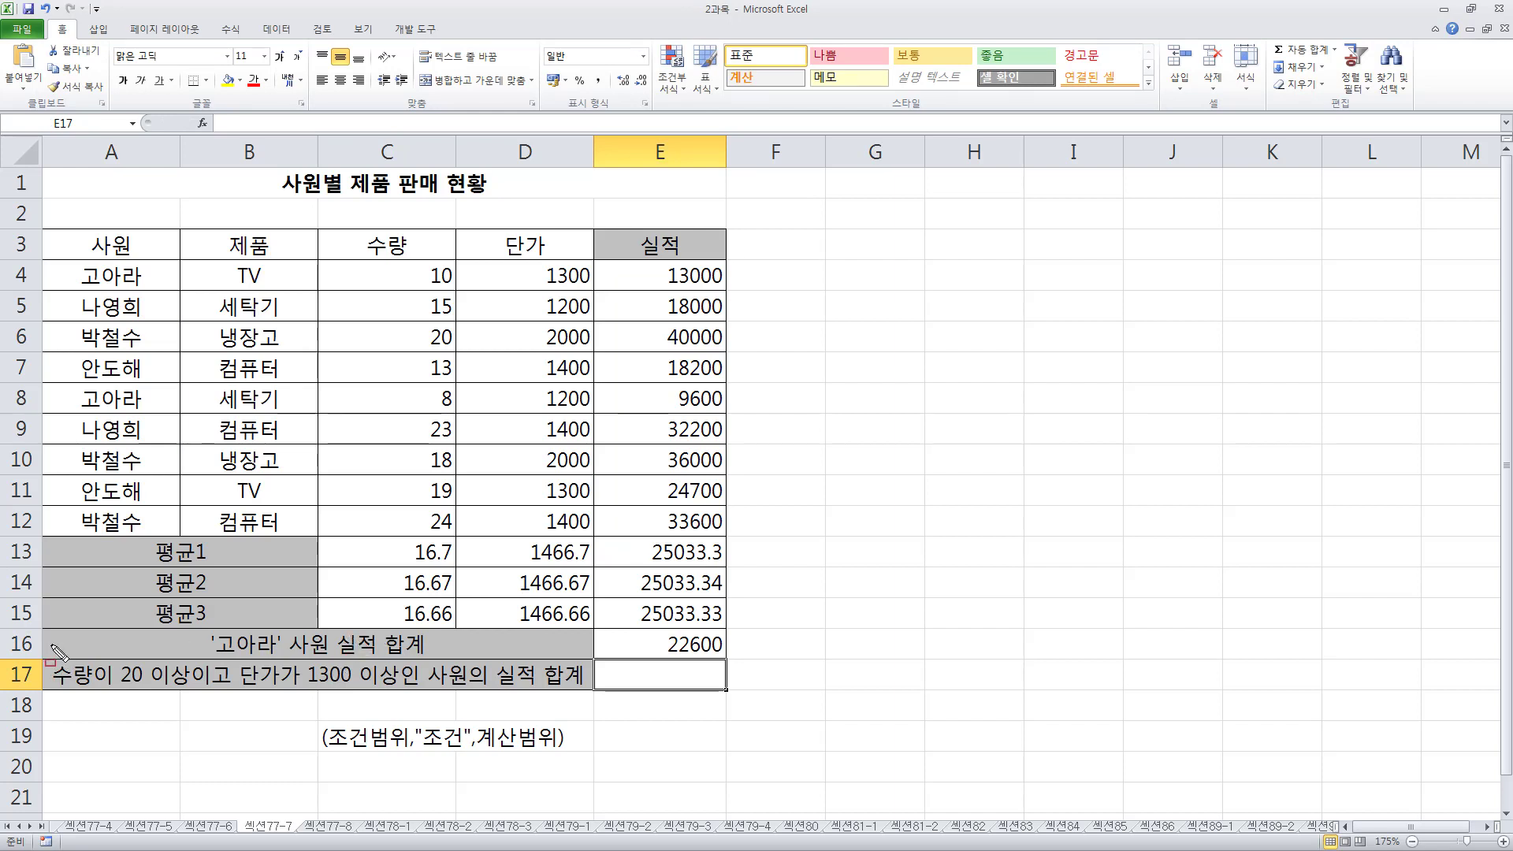
- Examine the row 17 label for its 수량 and 단가 conditions and the 실적 total it asks for
drag(52, 649, 192, 697)
mouse_move(225, 649)
mouse_down()
mouse_move(251, 689)
mouse_move(590, 690)
mouse_up()
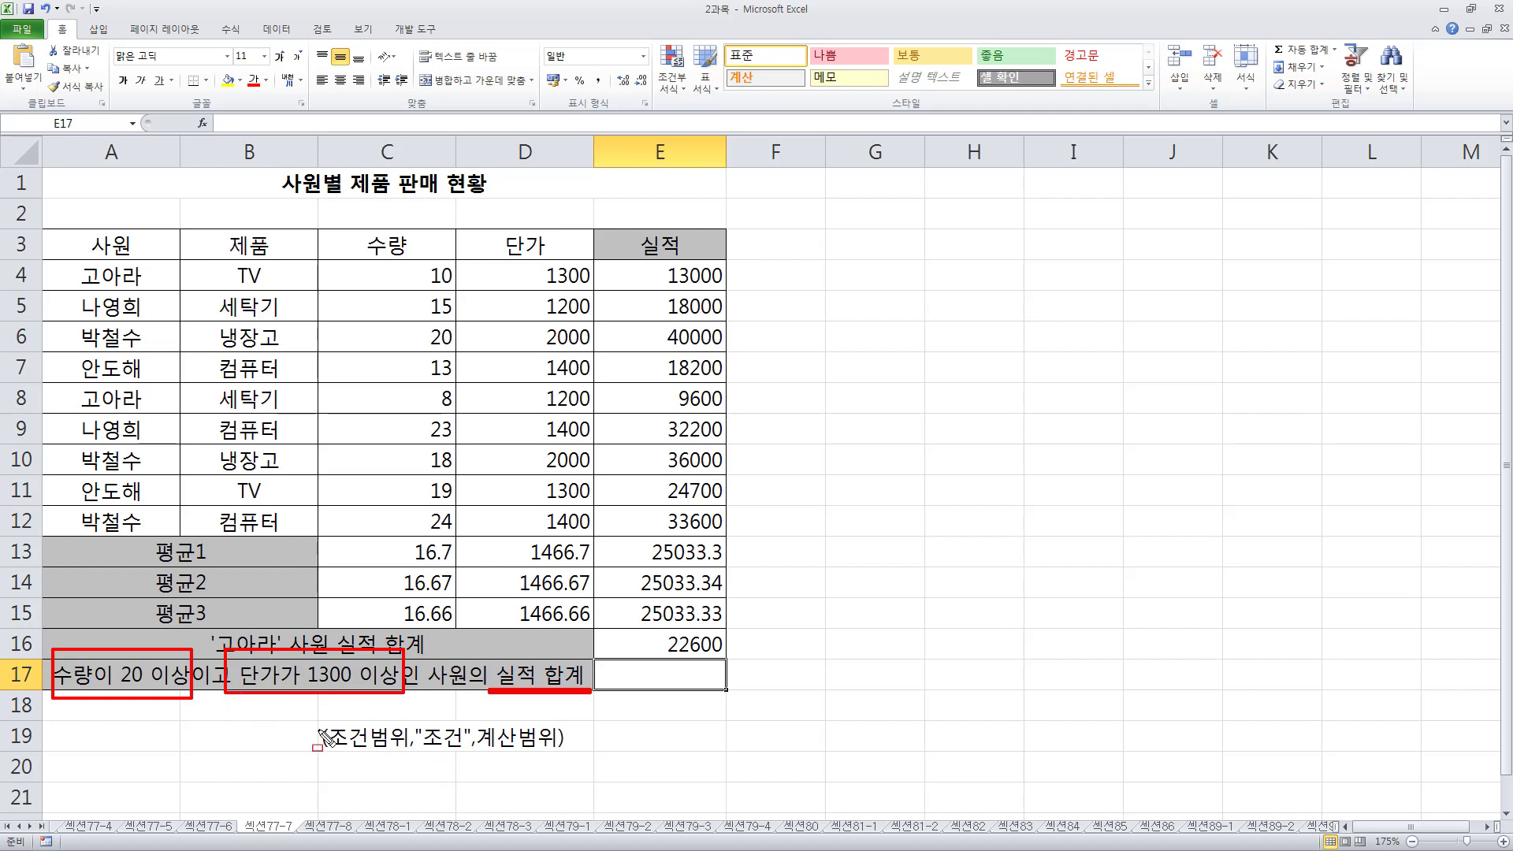
key(Escape)
- Enter the SUMIFS argument-order note (계산범위, 조건1범위,"조건1", 조건2범위,"조건2"......) in cell C20
click(416, 760)
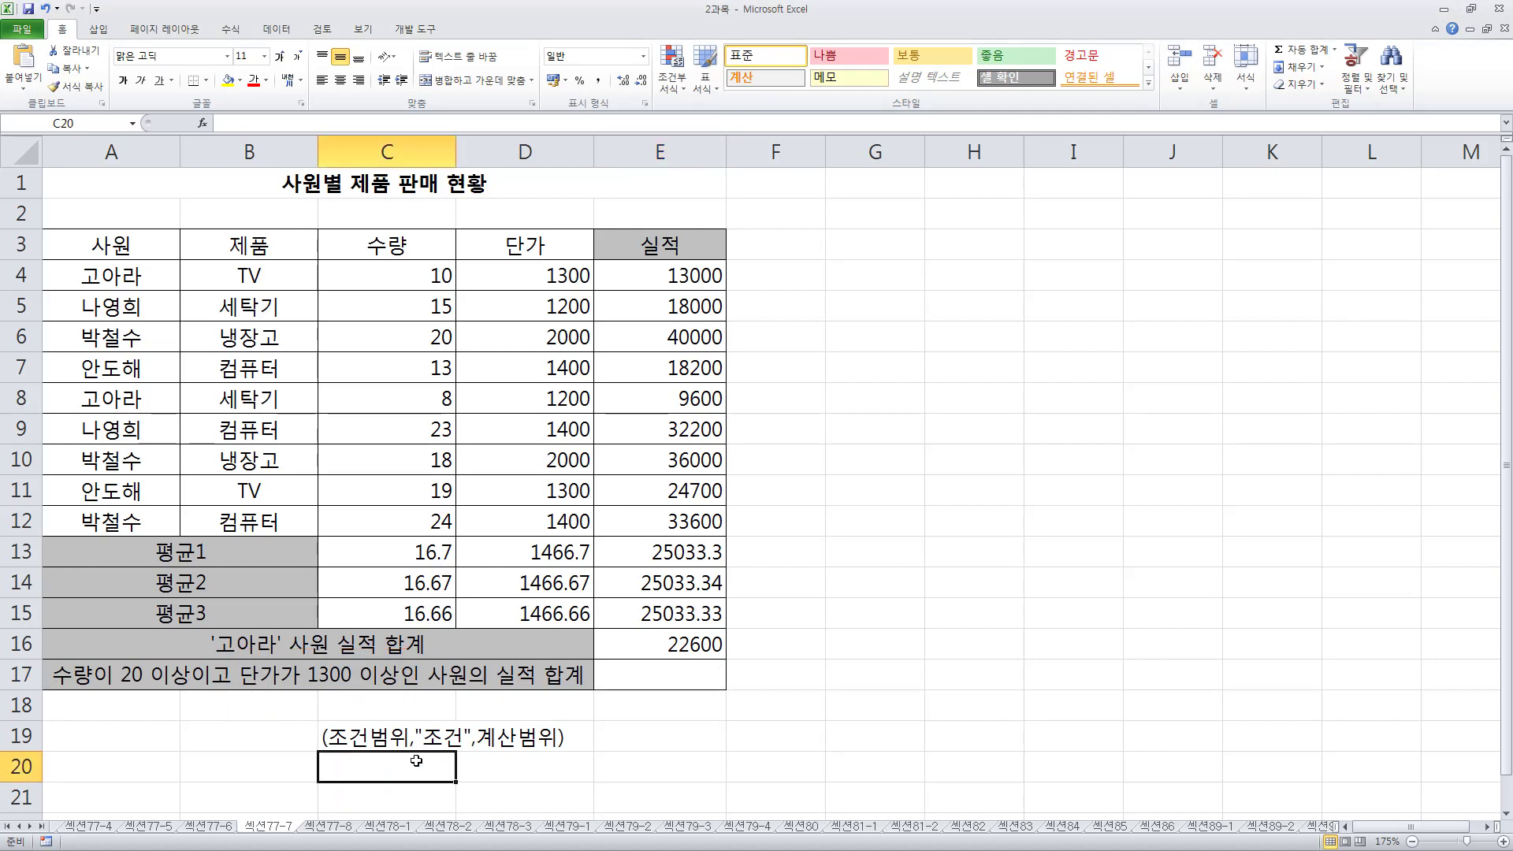
text((계)
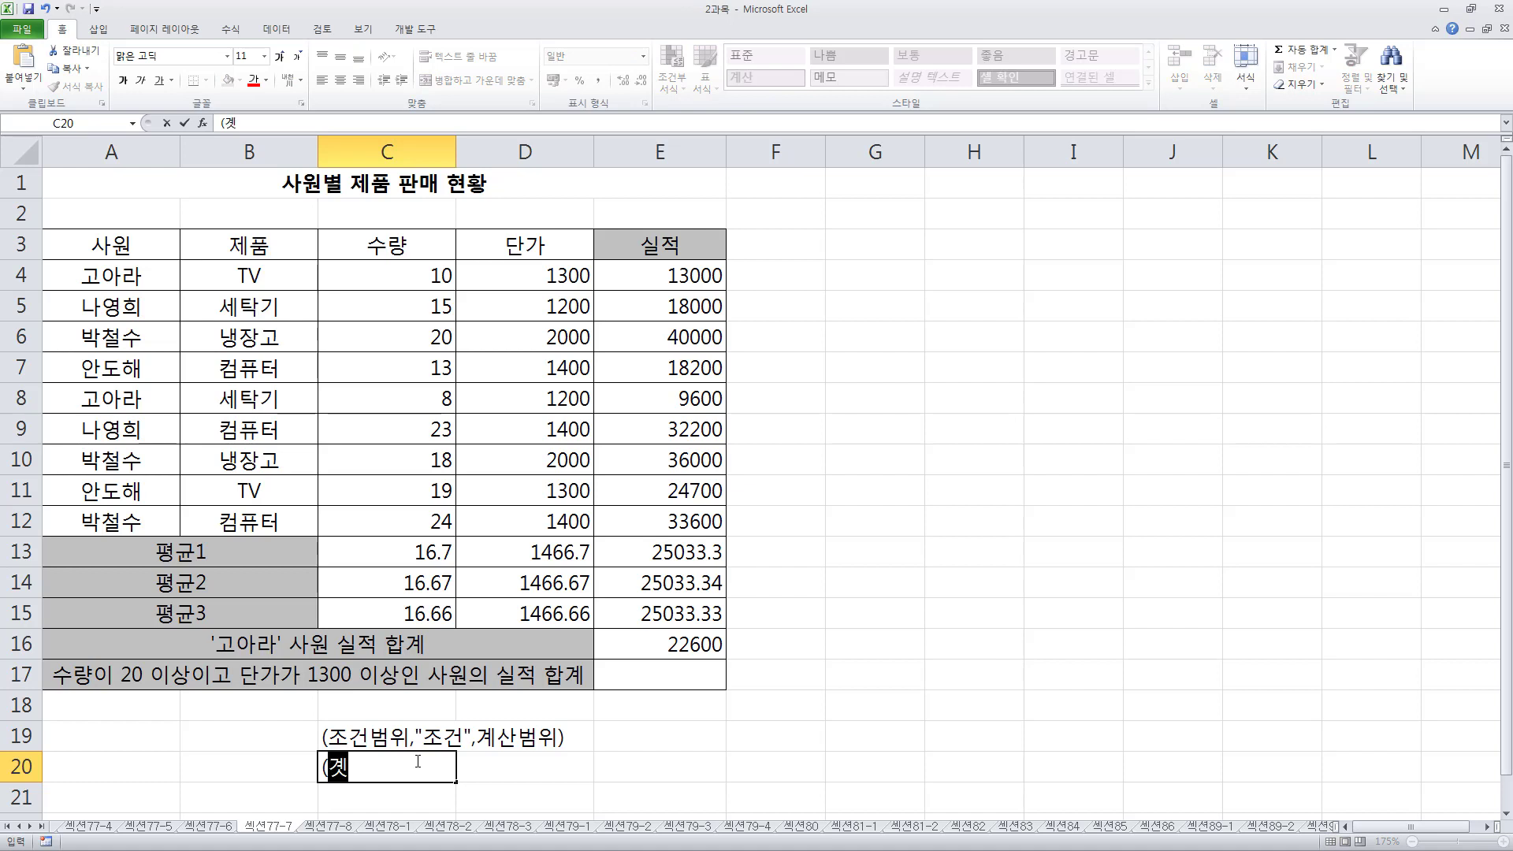
text(산범위,)
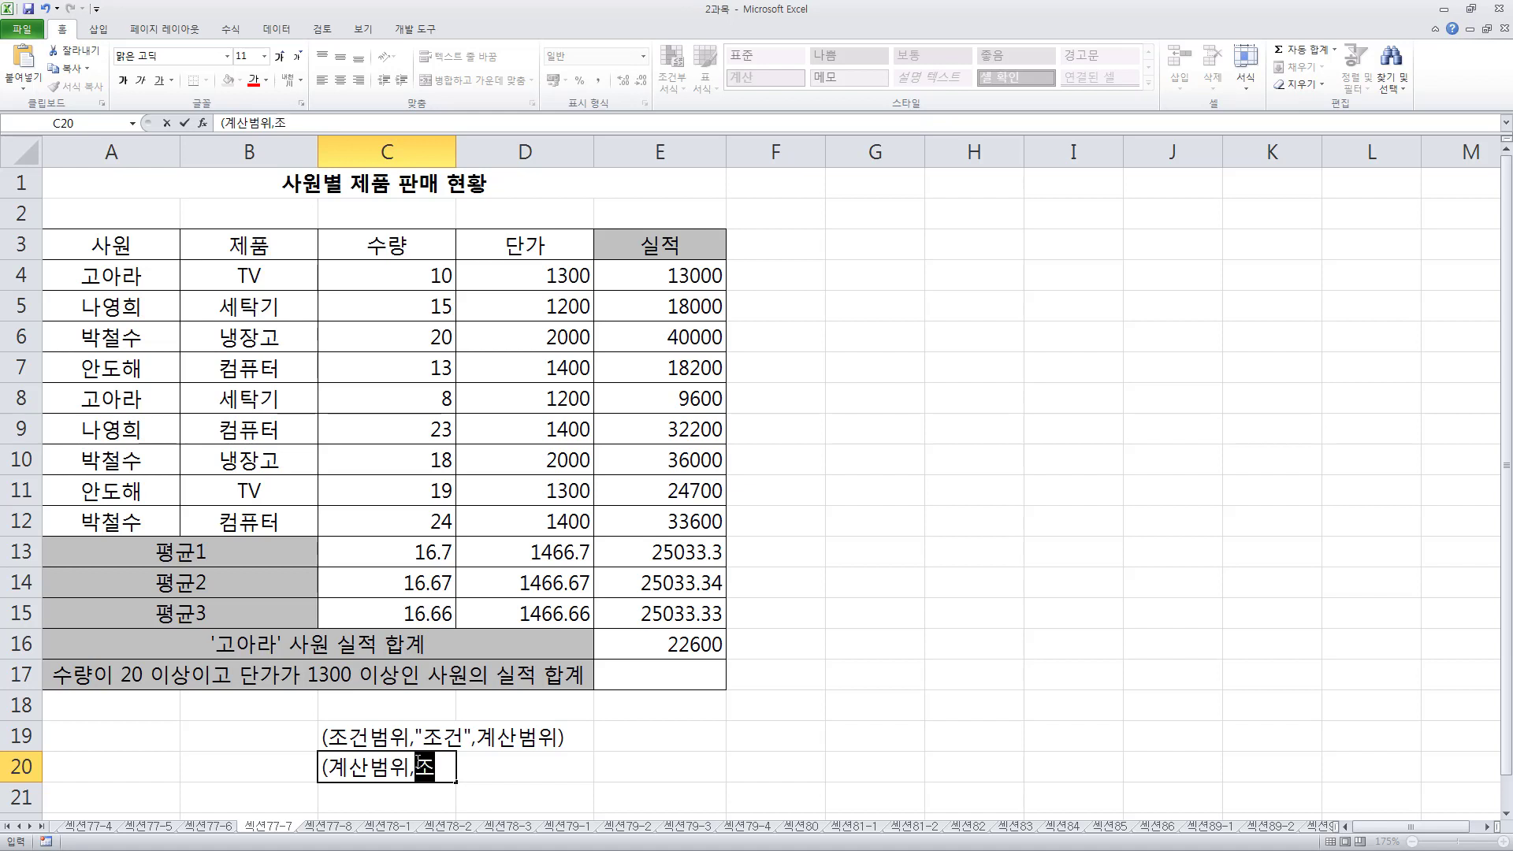
text( 조건1)
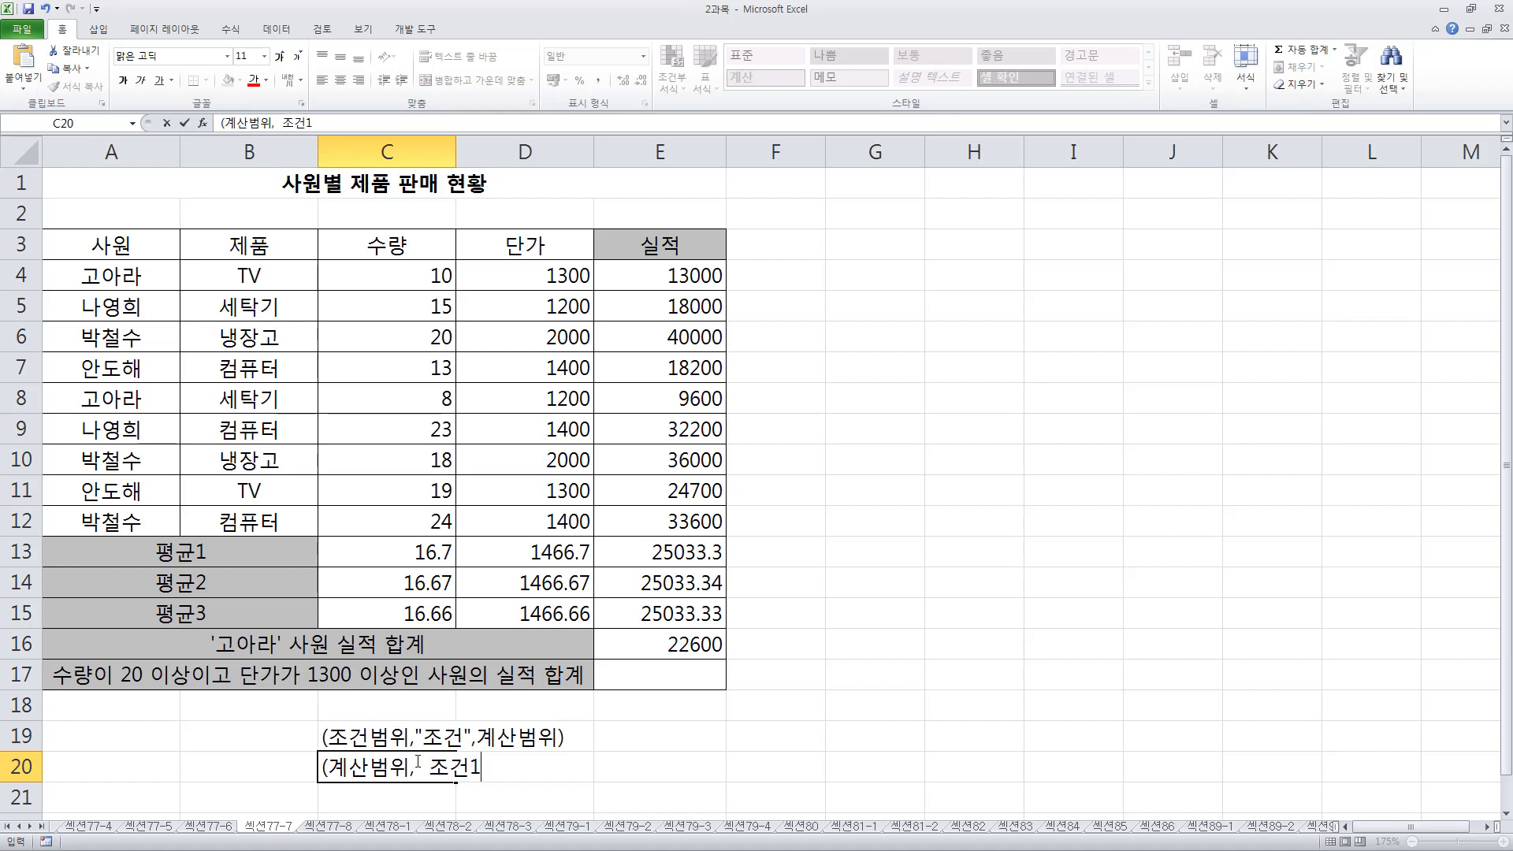
text(1범위)
text( "조건1",)
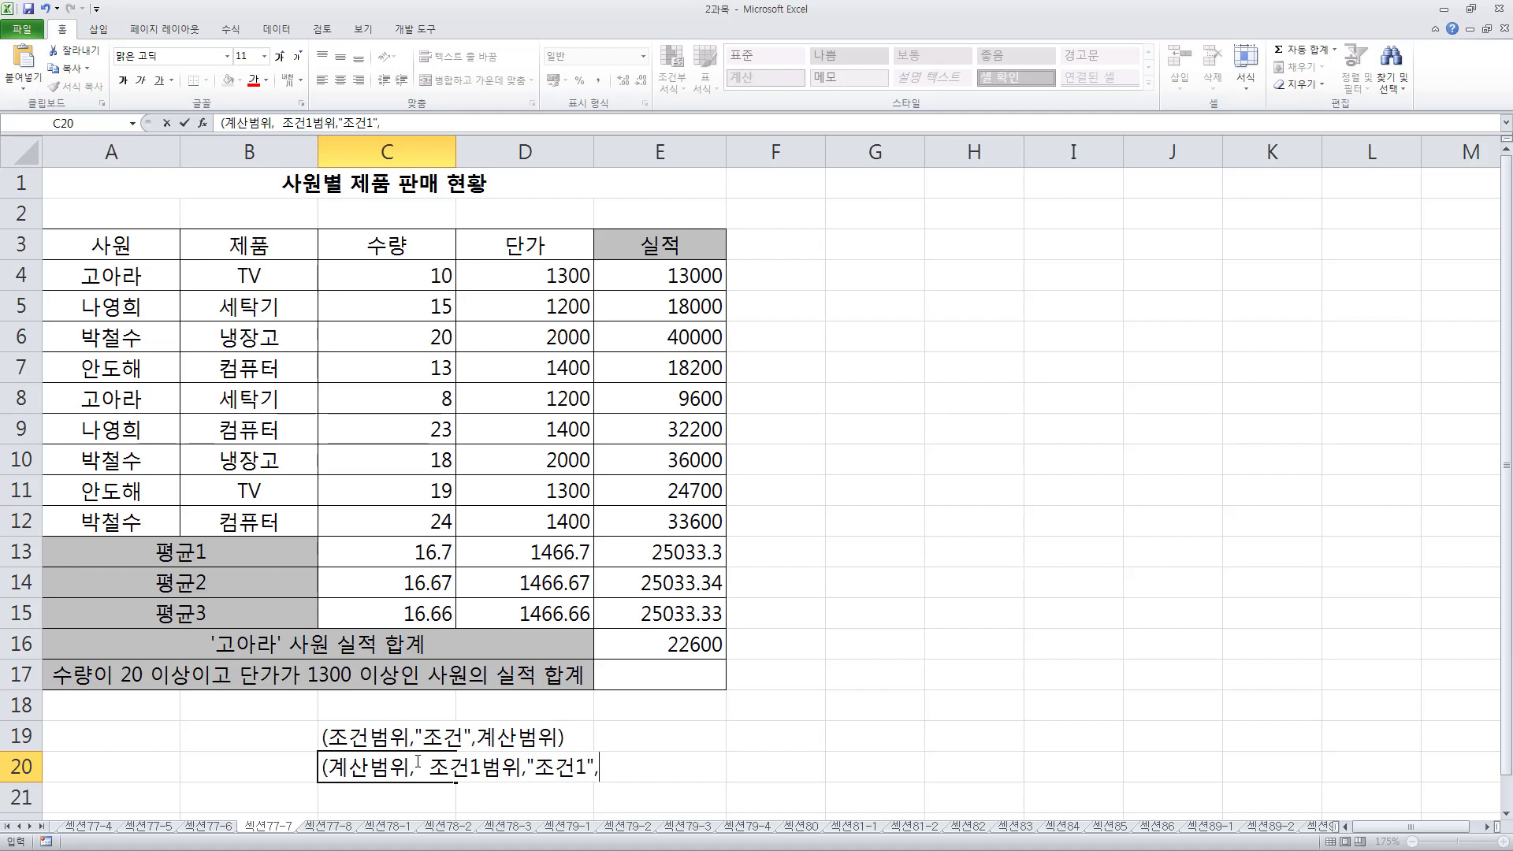
text(조거)
text(2범위)
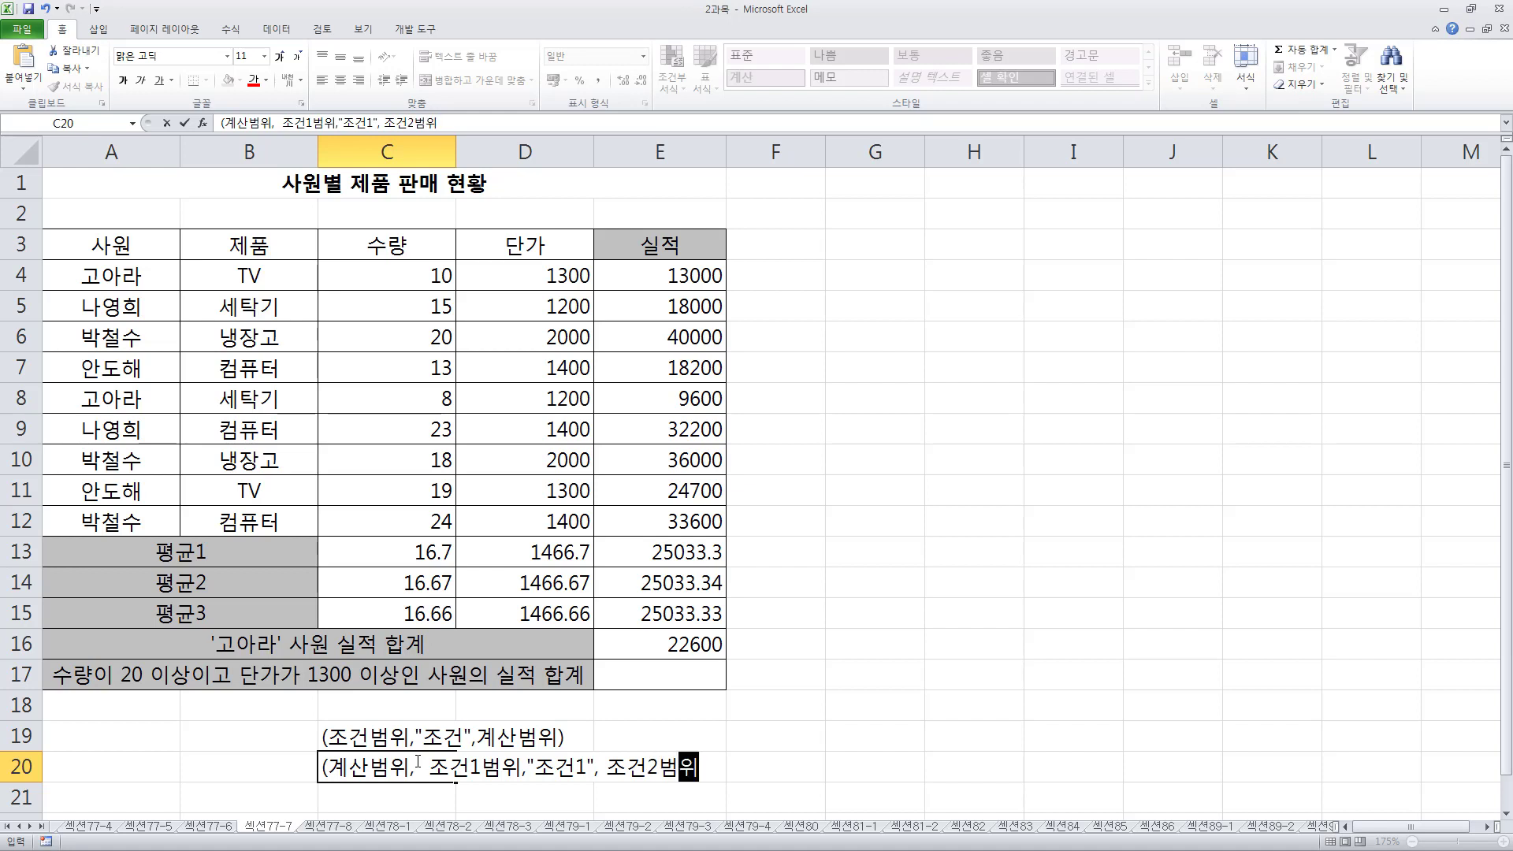
text(,"조건)
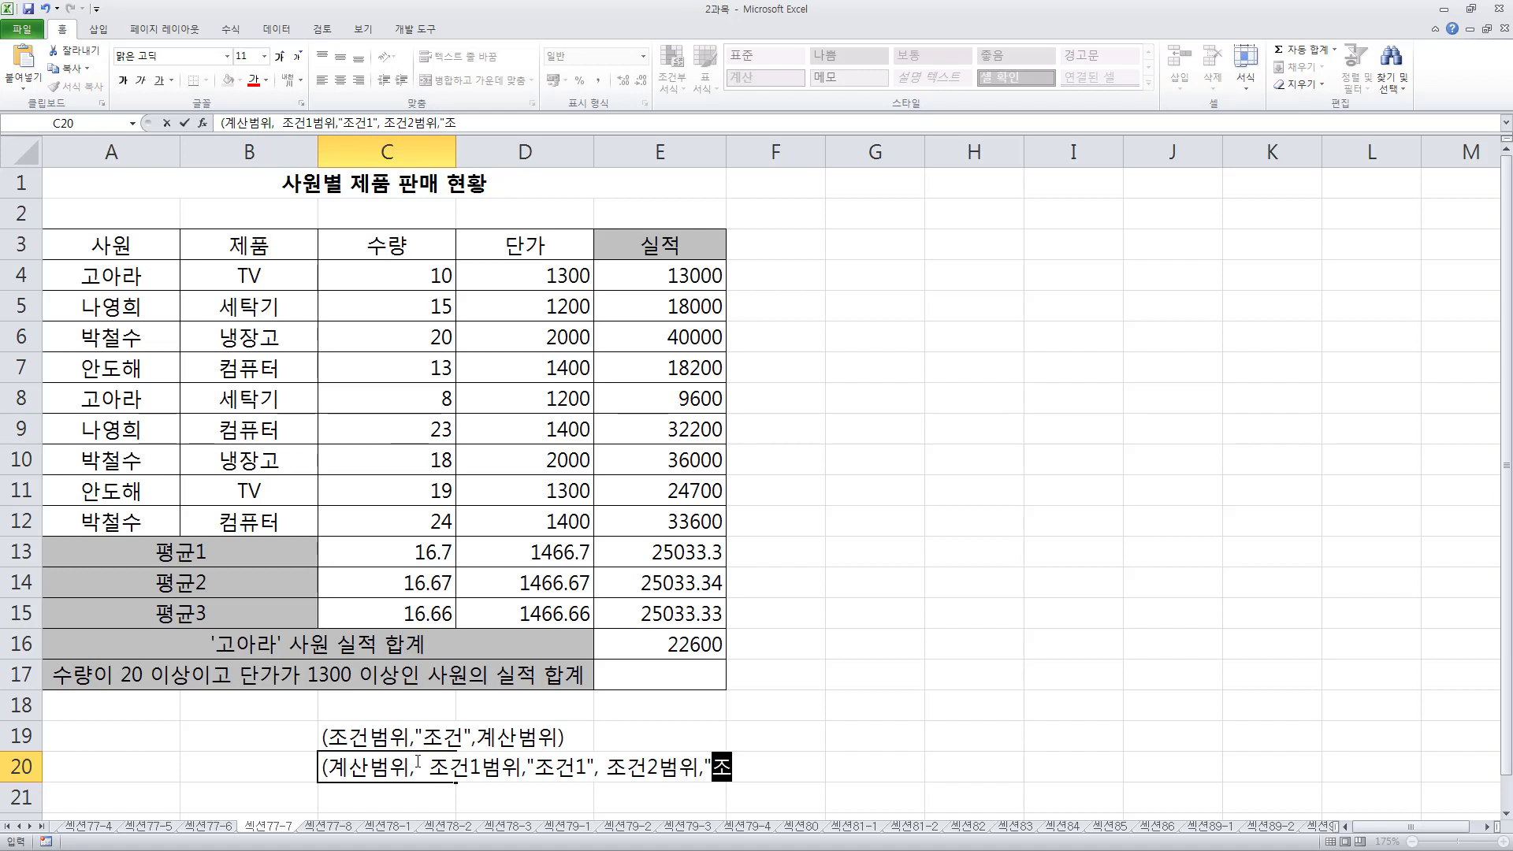
text(2)
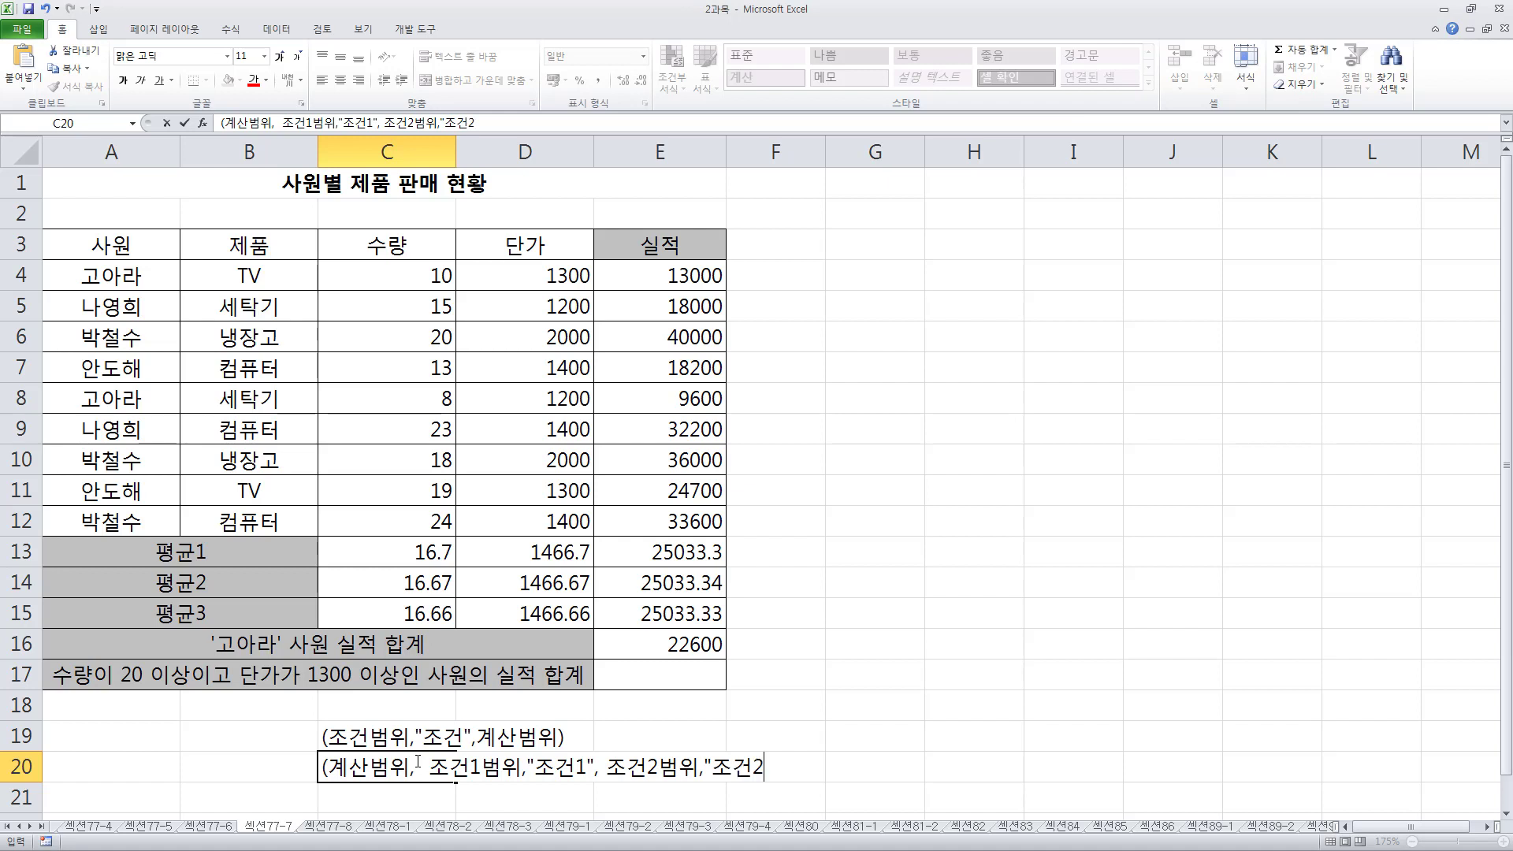
text("......)
key(Return)
click(344, 768)
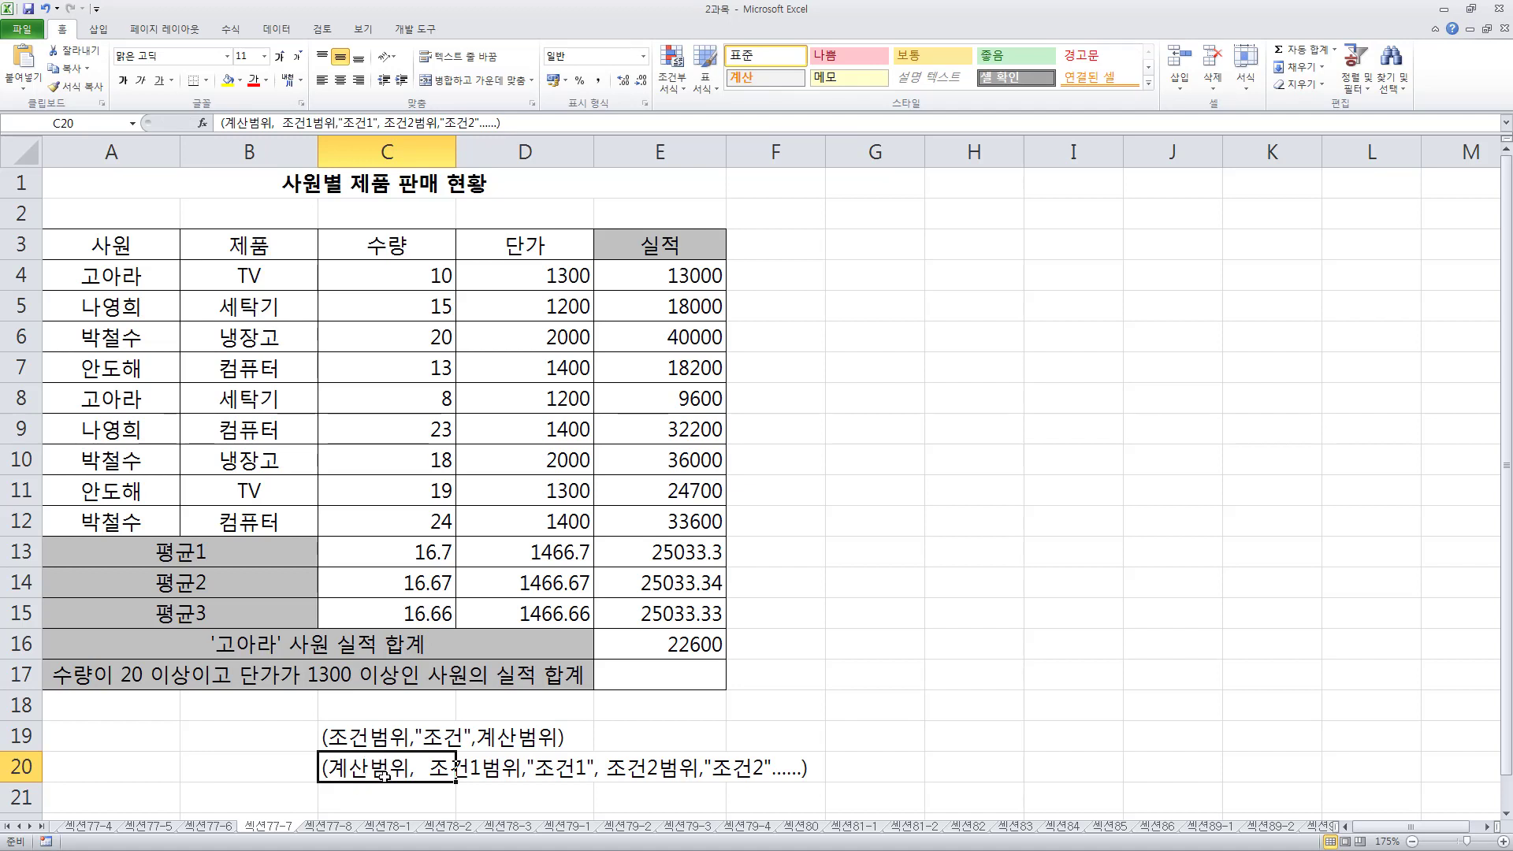
- Start a SUMIFS formula in E17 with the 실적 cells E4:E12 as the sum range
click(640, 679)
text(=)
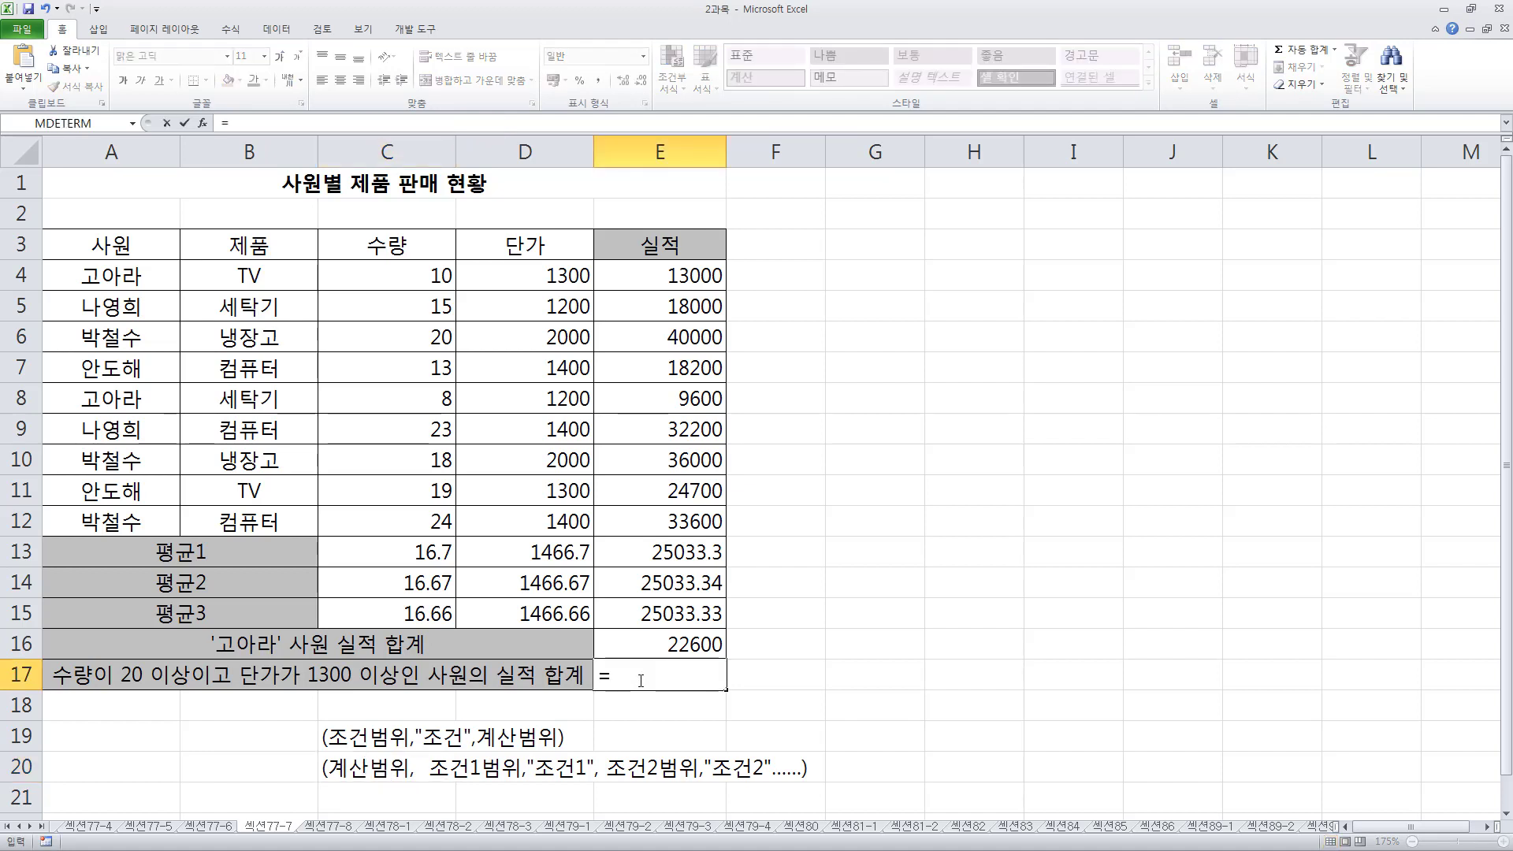
text(sum)
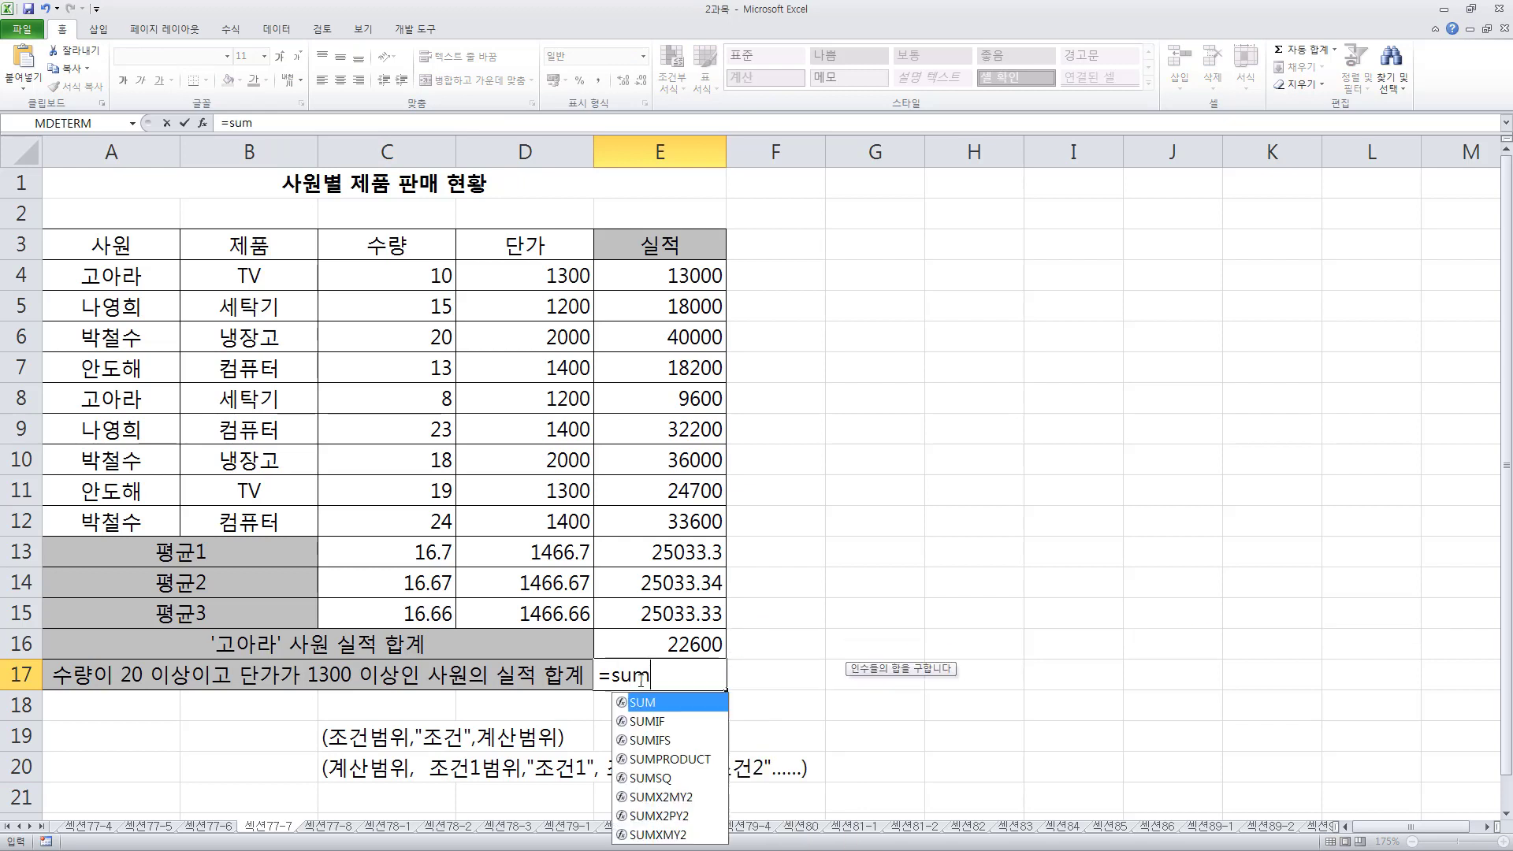
text(ifs()
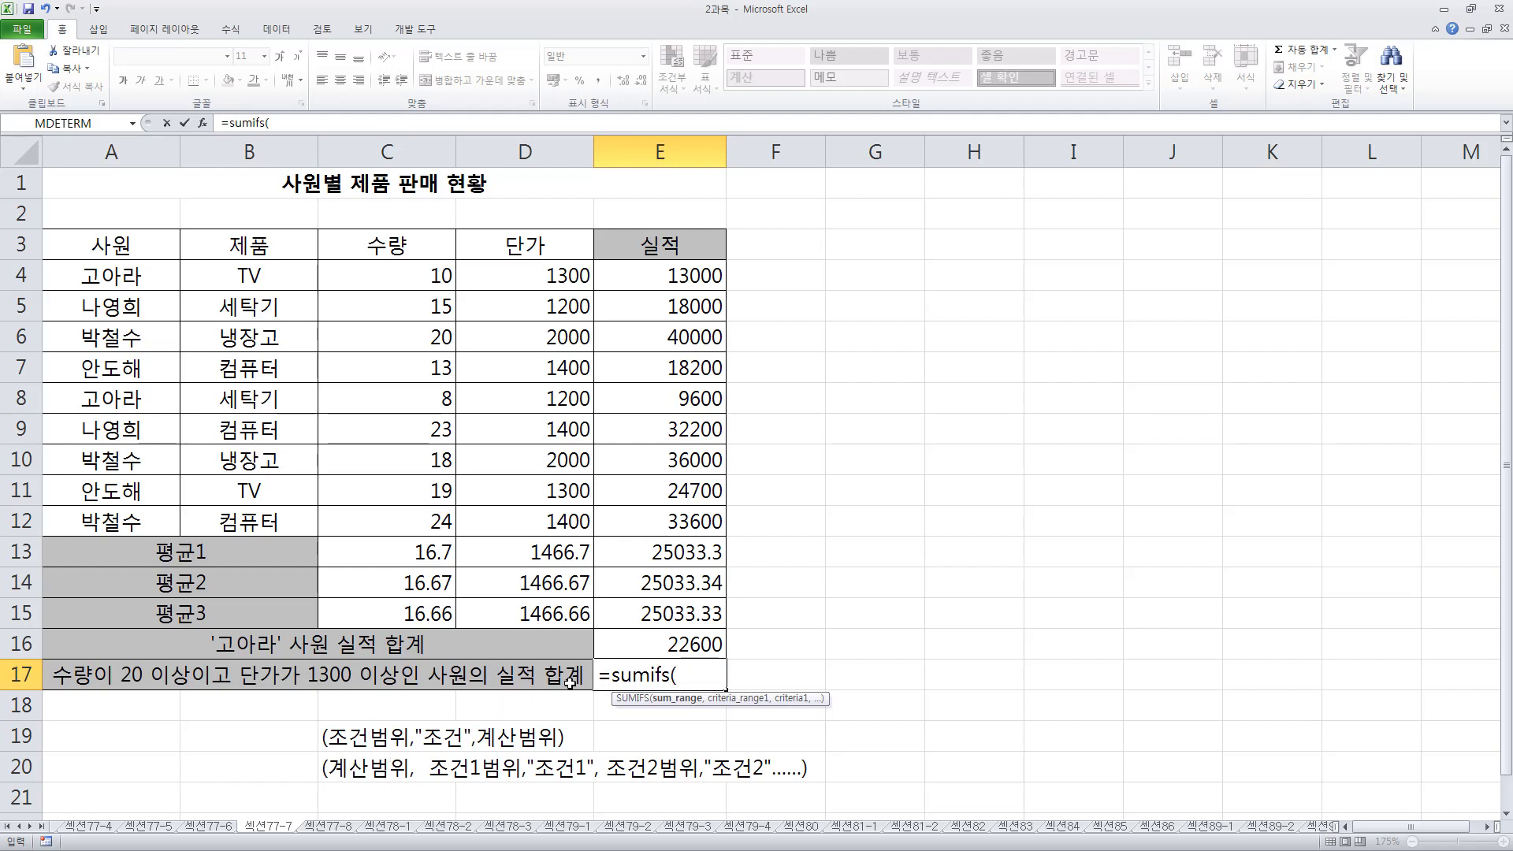
drag(684, 268, 661, 514)
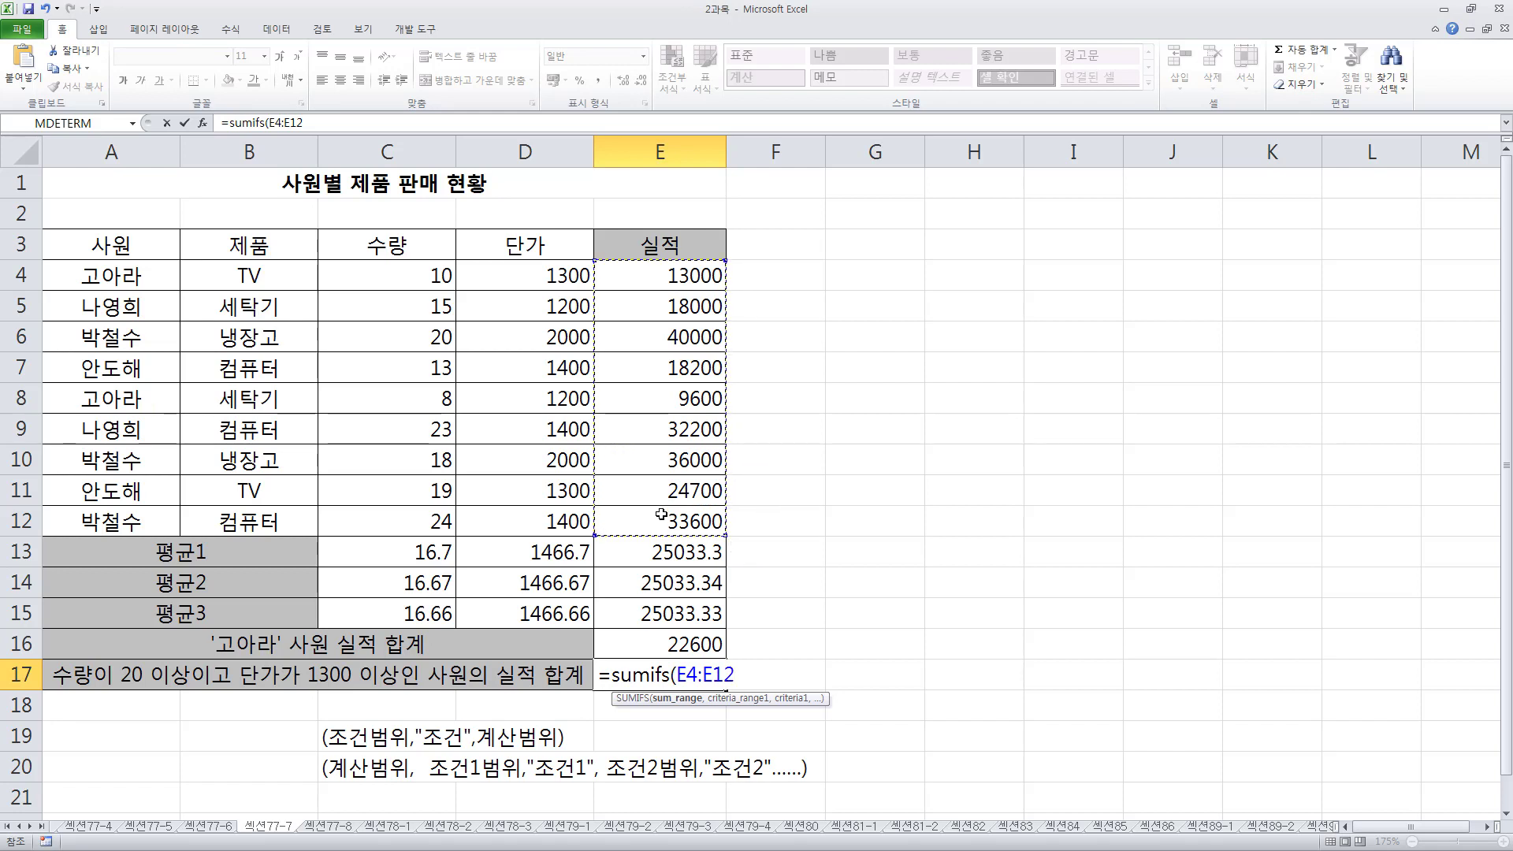
text(,)
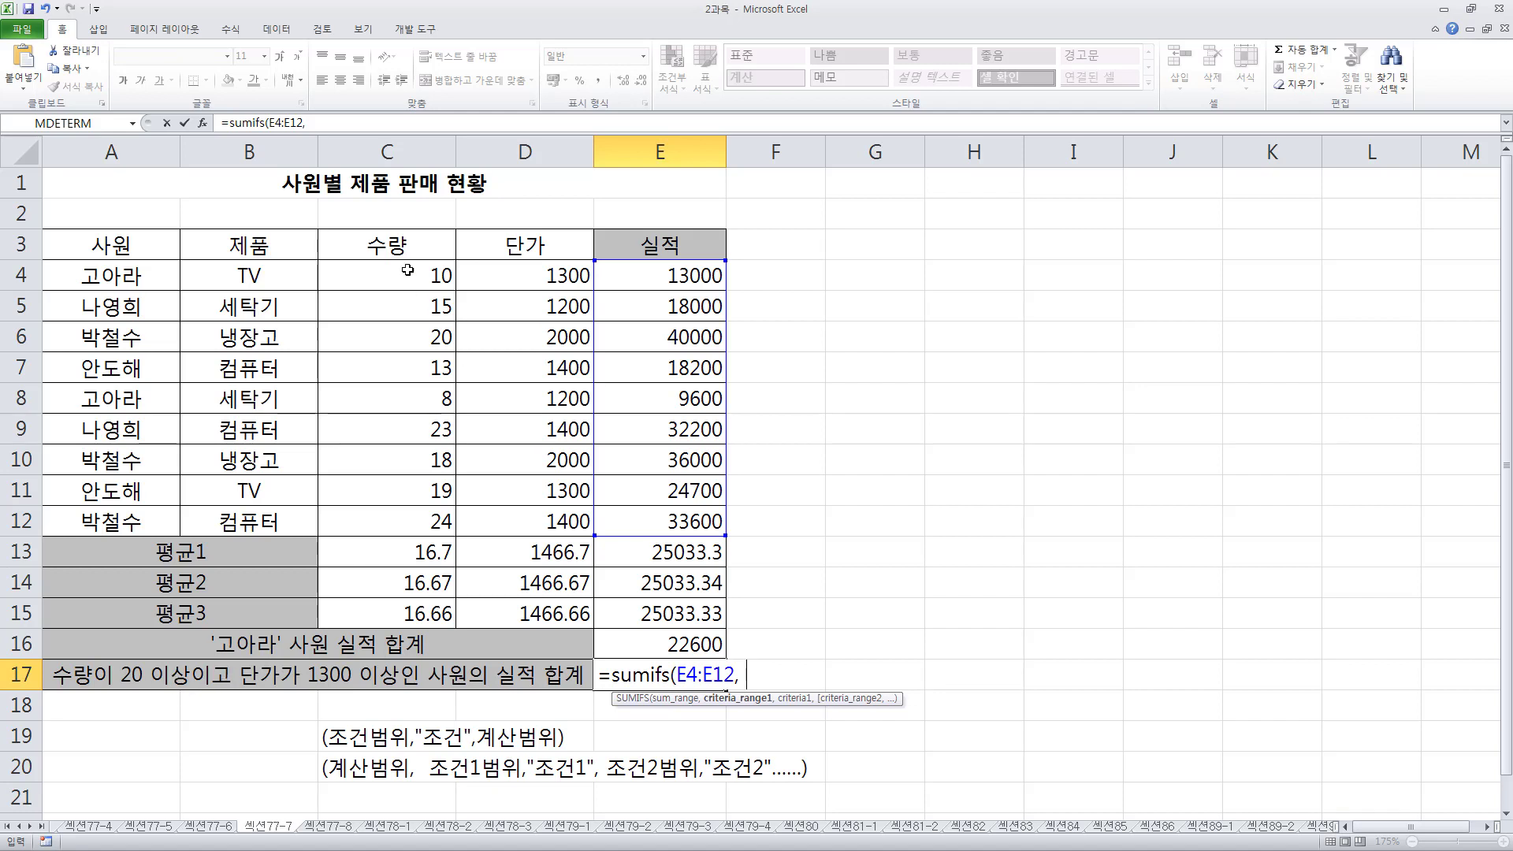
- Complete the E17 SUMIFS formula with 수량 cells C4:C12 meeting ">=20" and 단가 cells D4:D12 meeting ">=1300"
drag(406, 269, 389, 514)
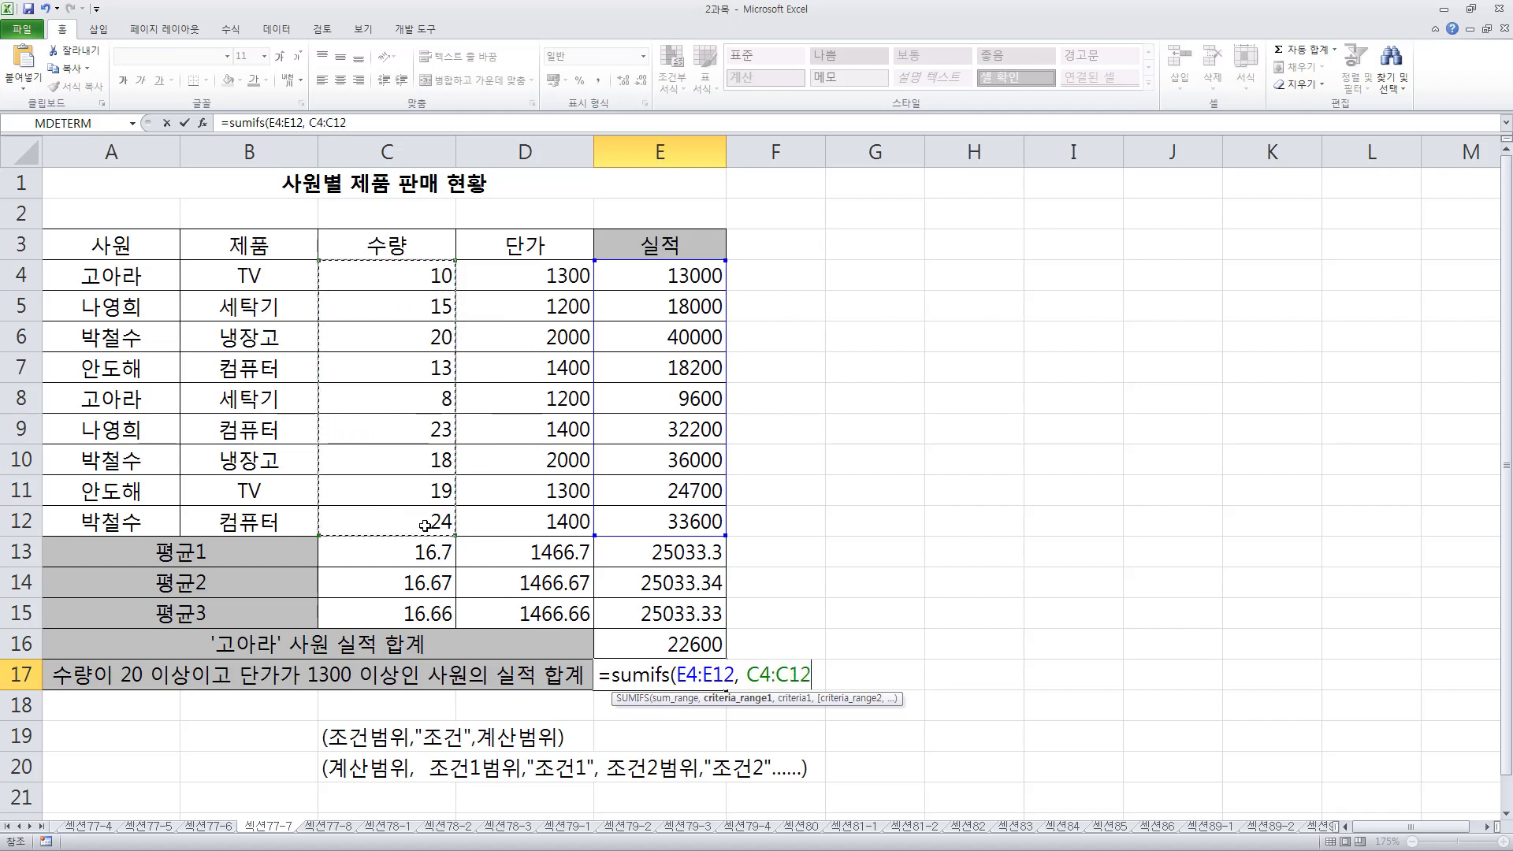
text(,">=)
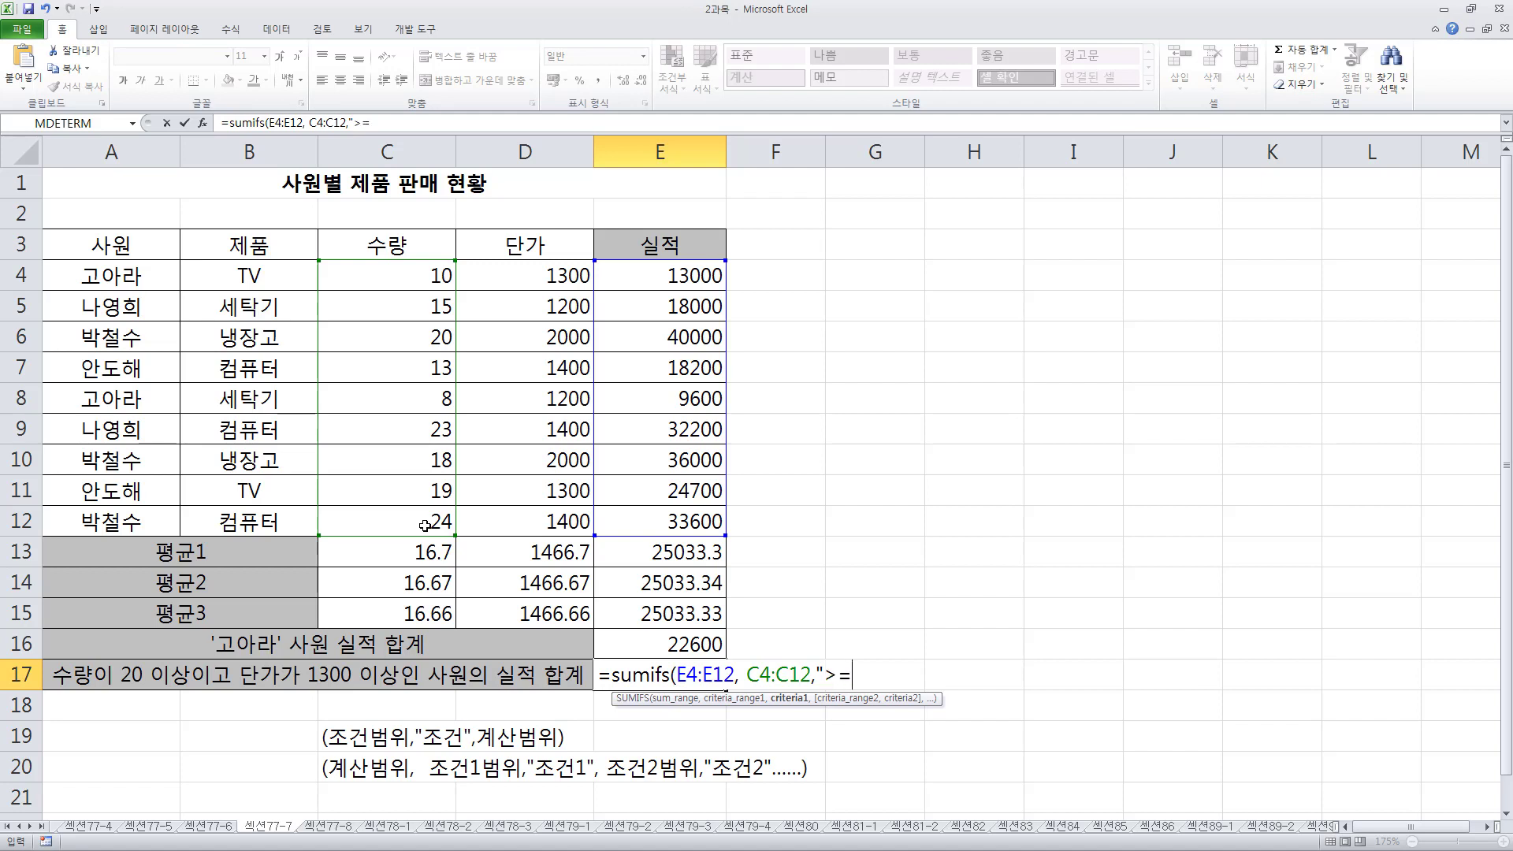
text(20)
text(",)
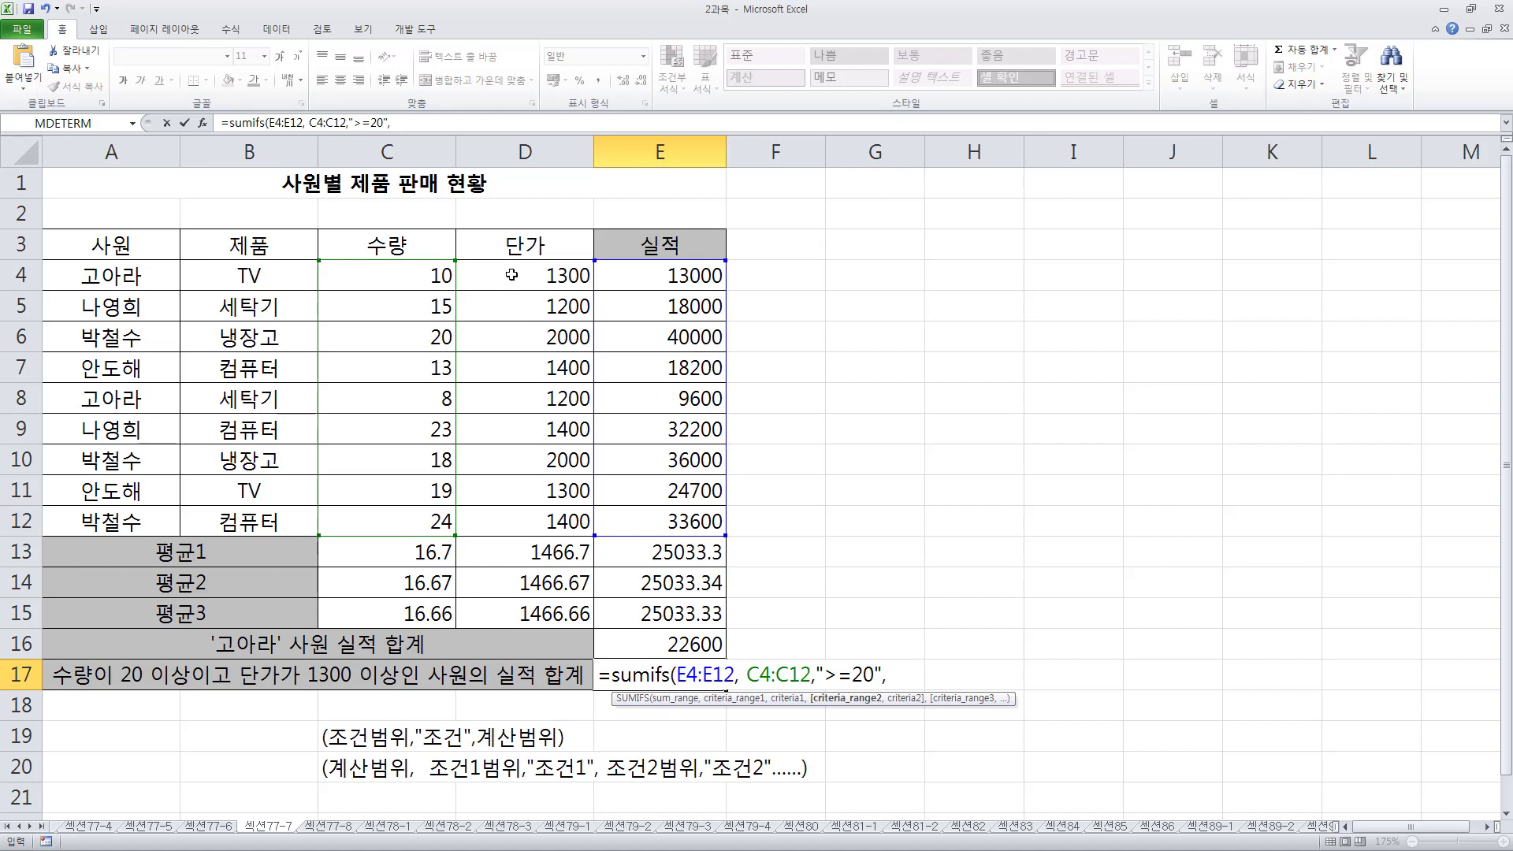
drag(512, 276, 501, 525)
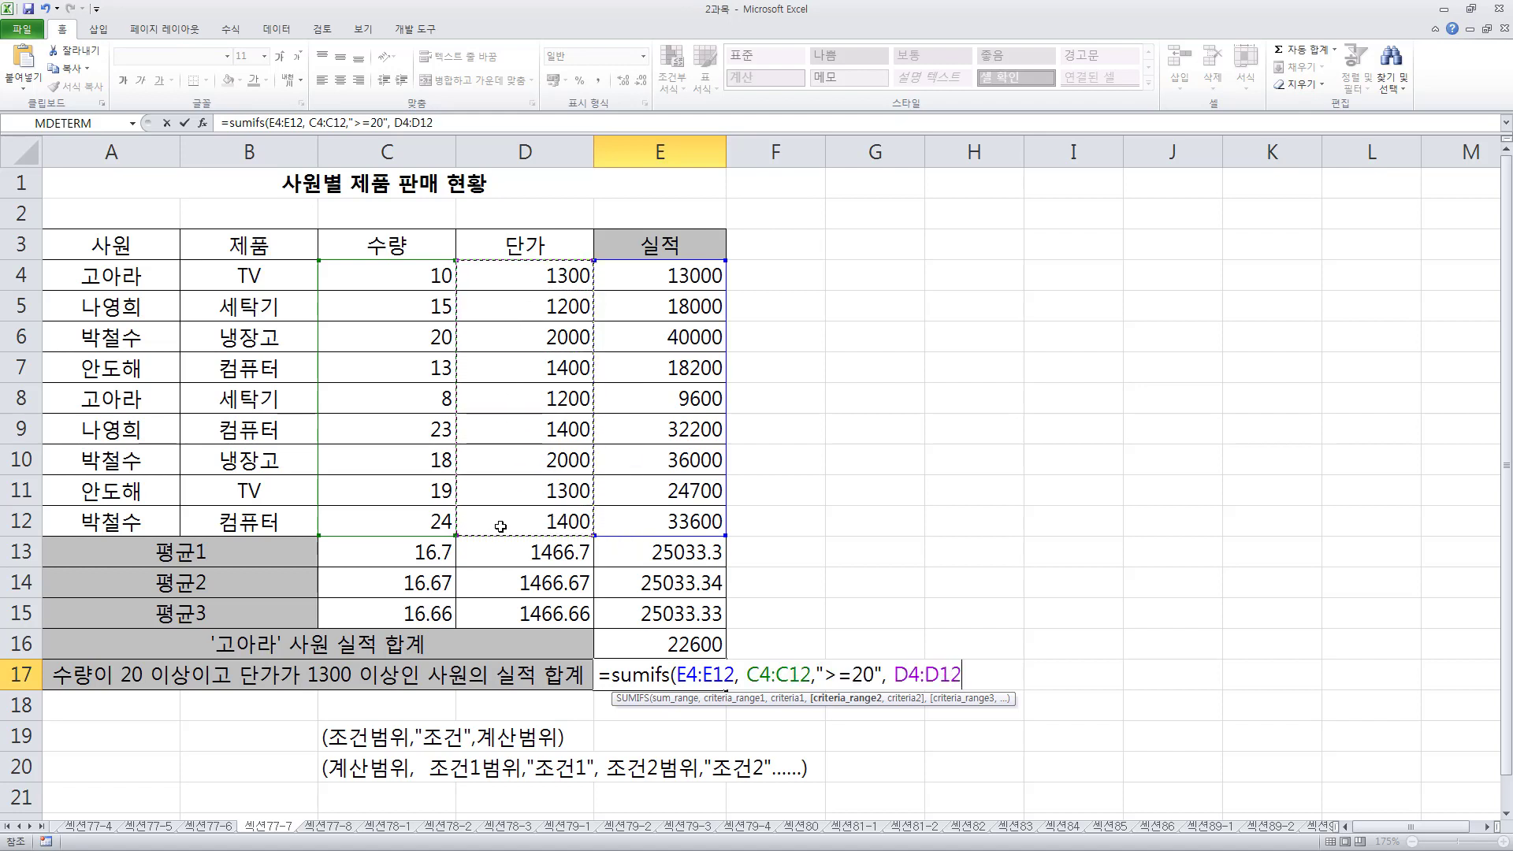
text(,")
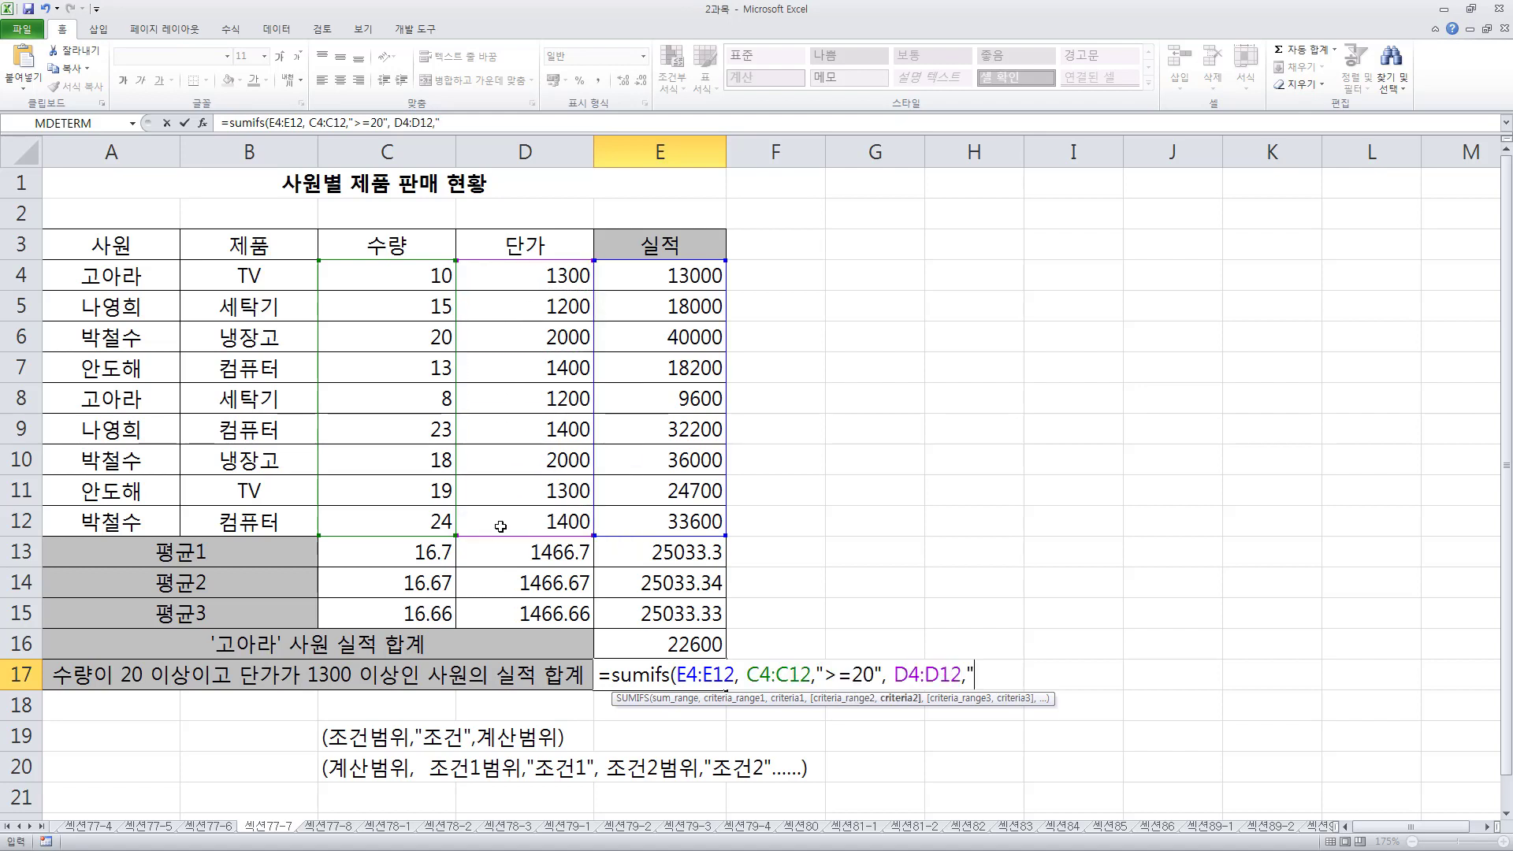
text(>=1300)
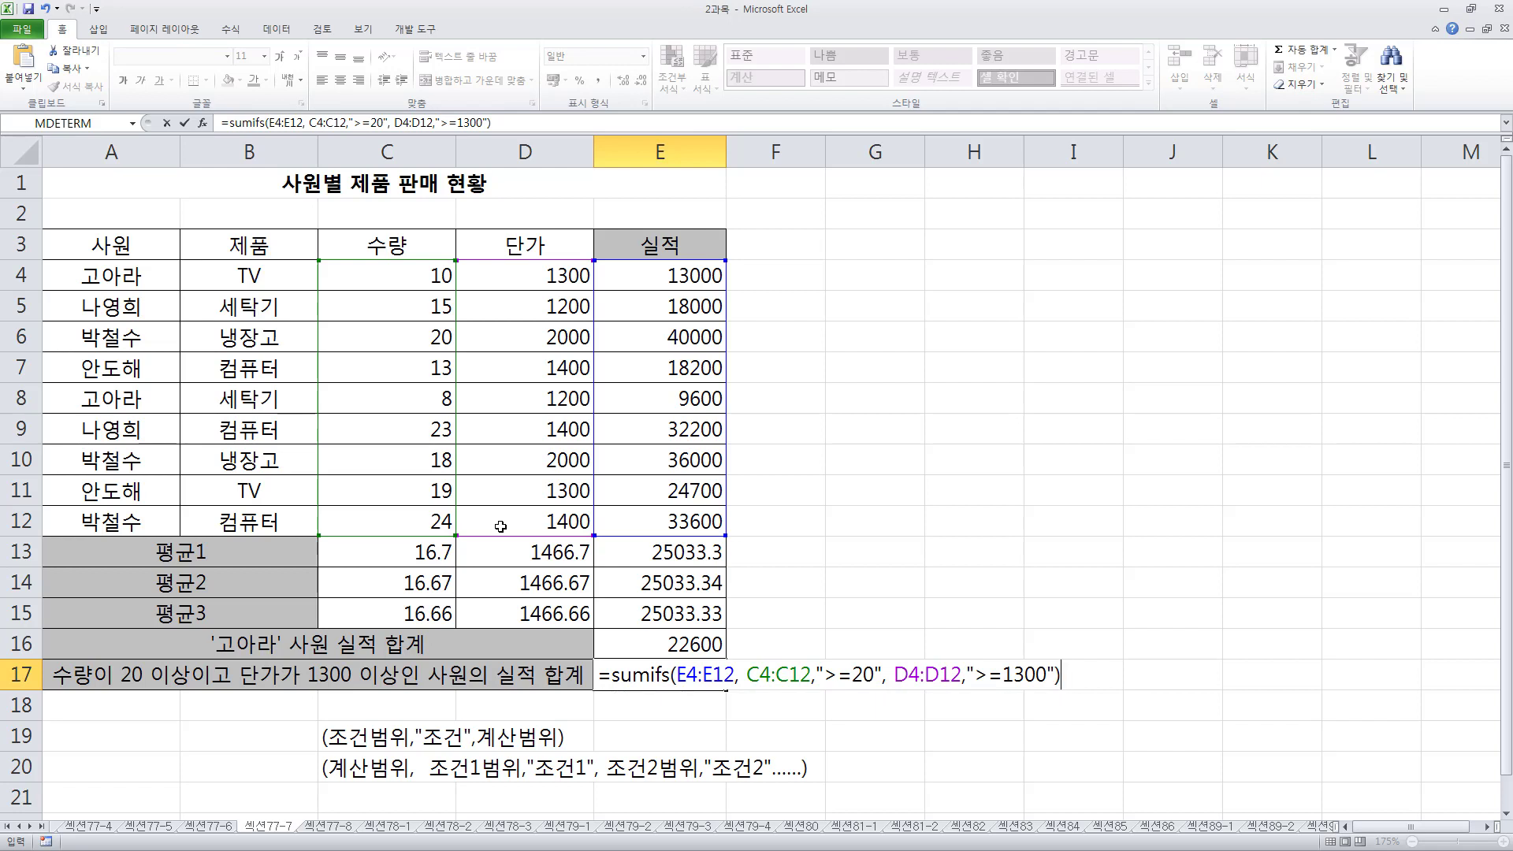
key(Return)
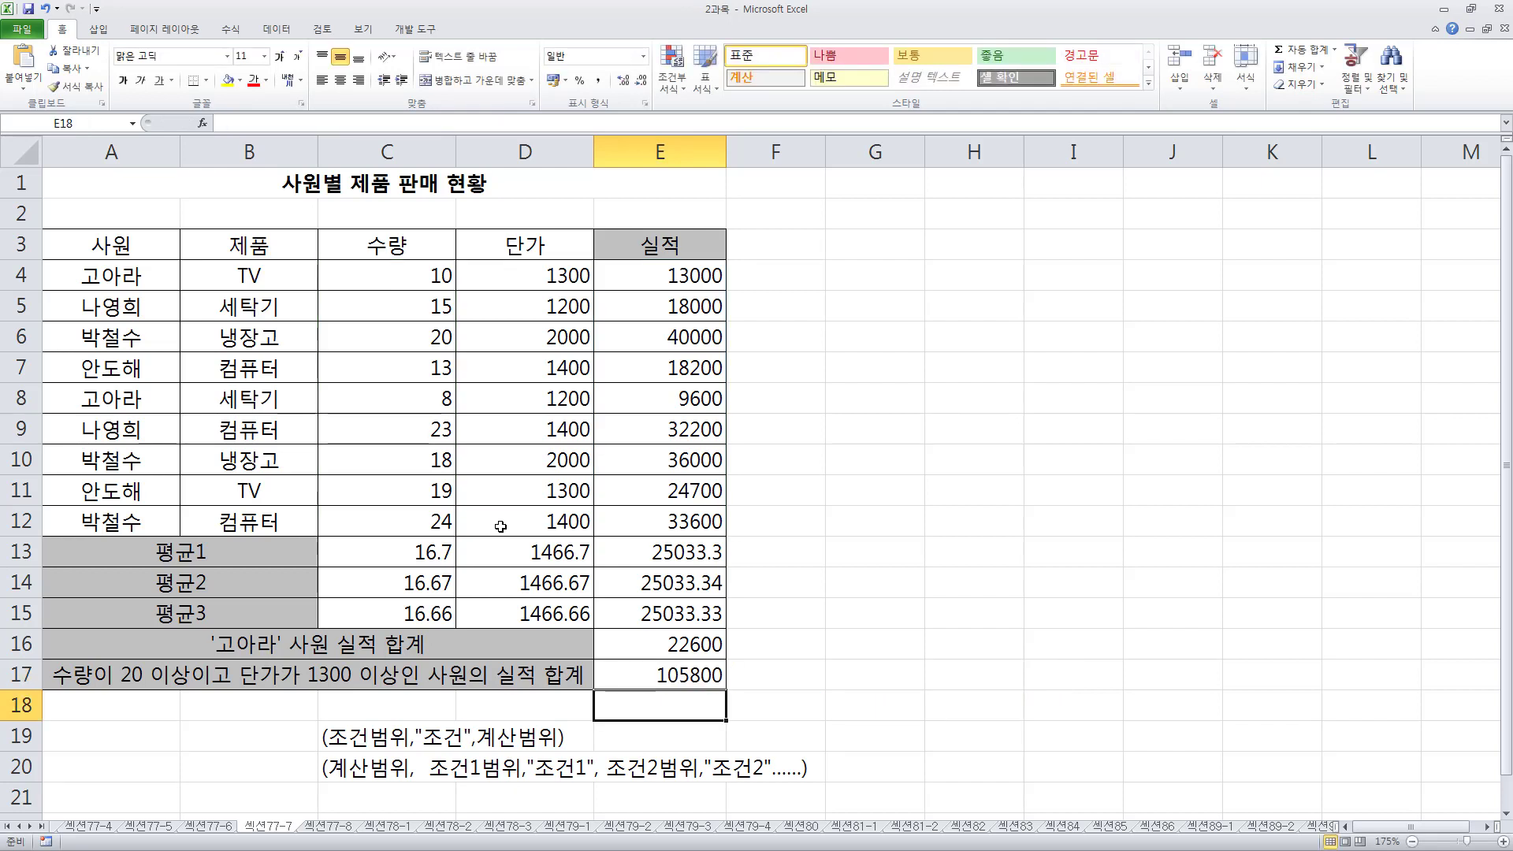
- Review the E17 SUMIFS formula's sum range and condition pairs against the SUMIF and SUMIFS argument-order notes in C19 and C20
key(Up)
key(F2)
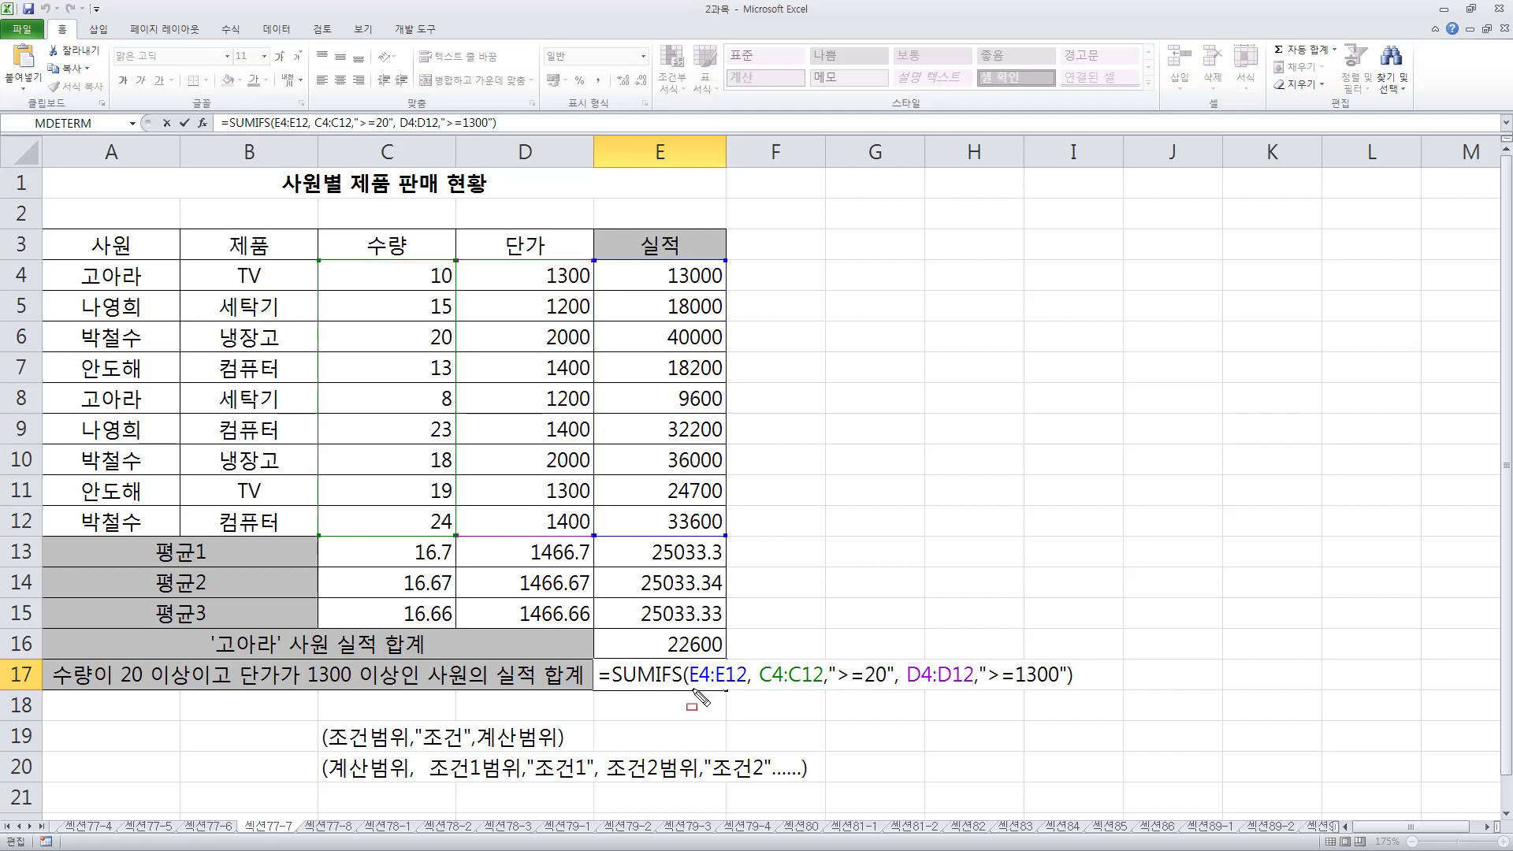
drag(690, 688, 747, 688)
drag(605, 261, 727, 536)
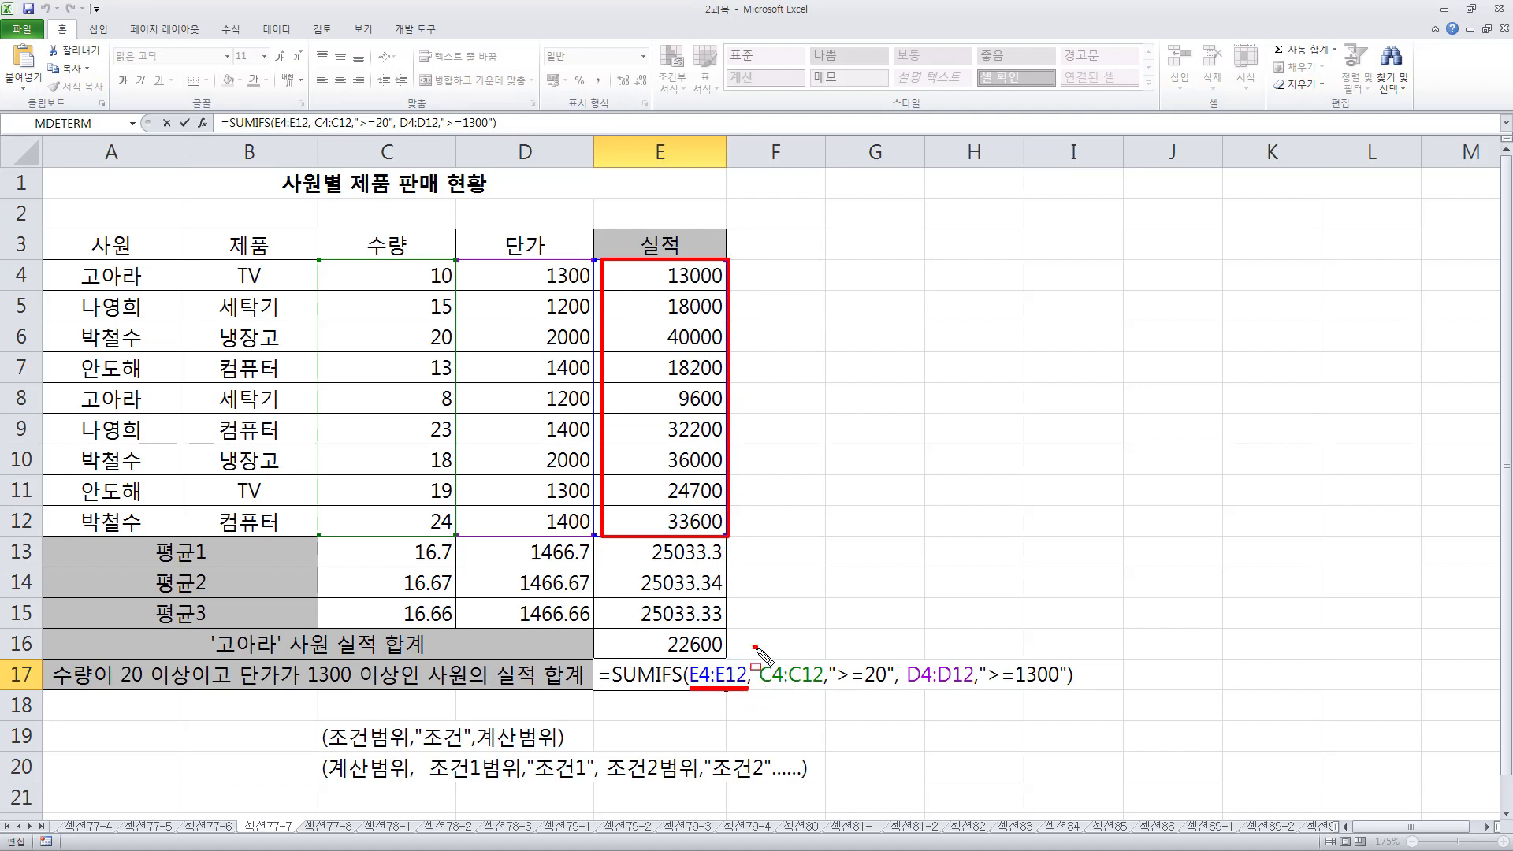
drag(753, 645, 897, 699)
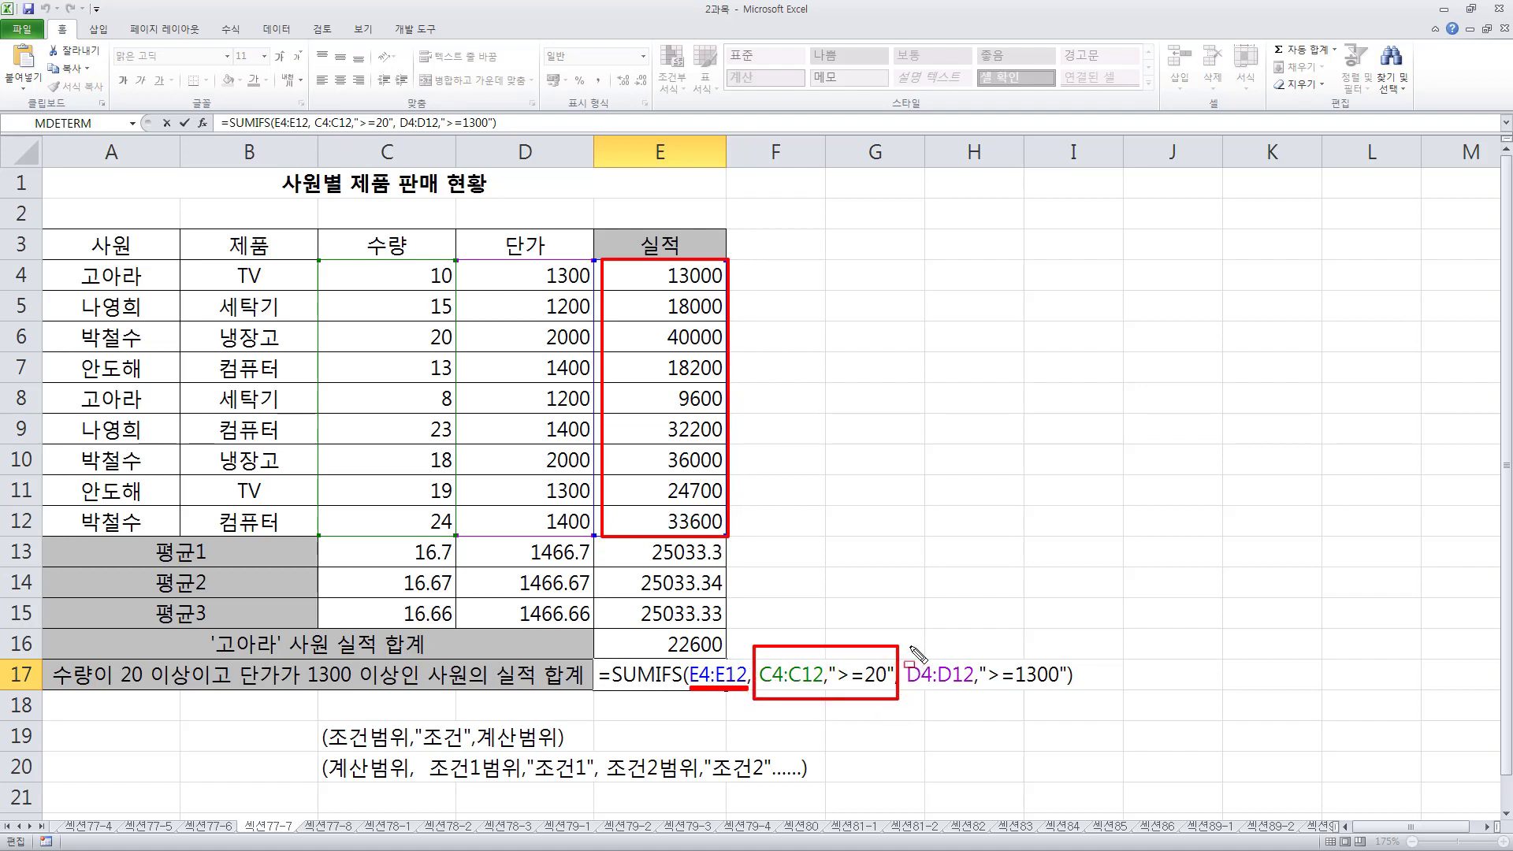
mouse_move(902, 645)
mouse_down()
mouse_move(1019, 701)
mouse_move(1071, 699)
mouse_up()
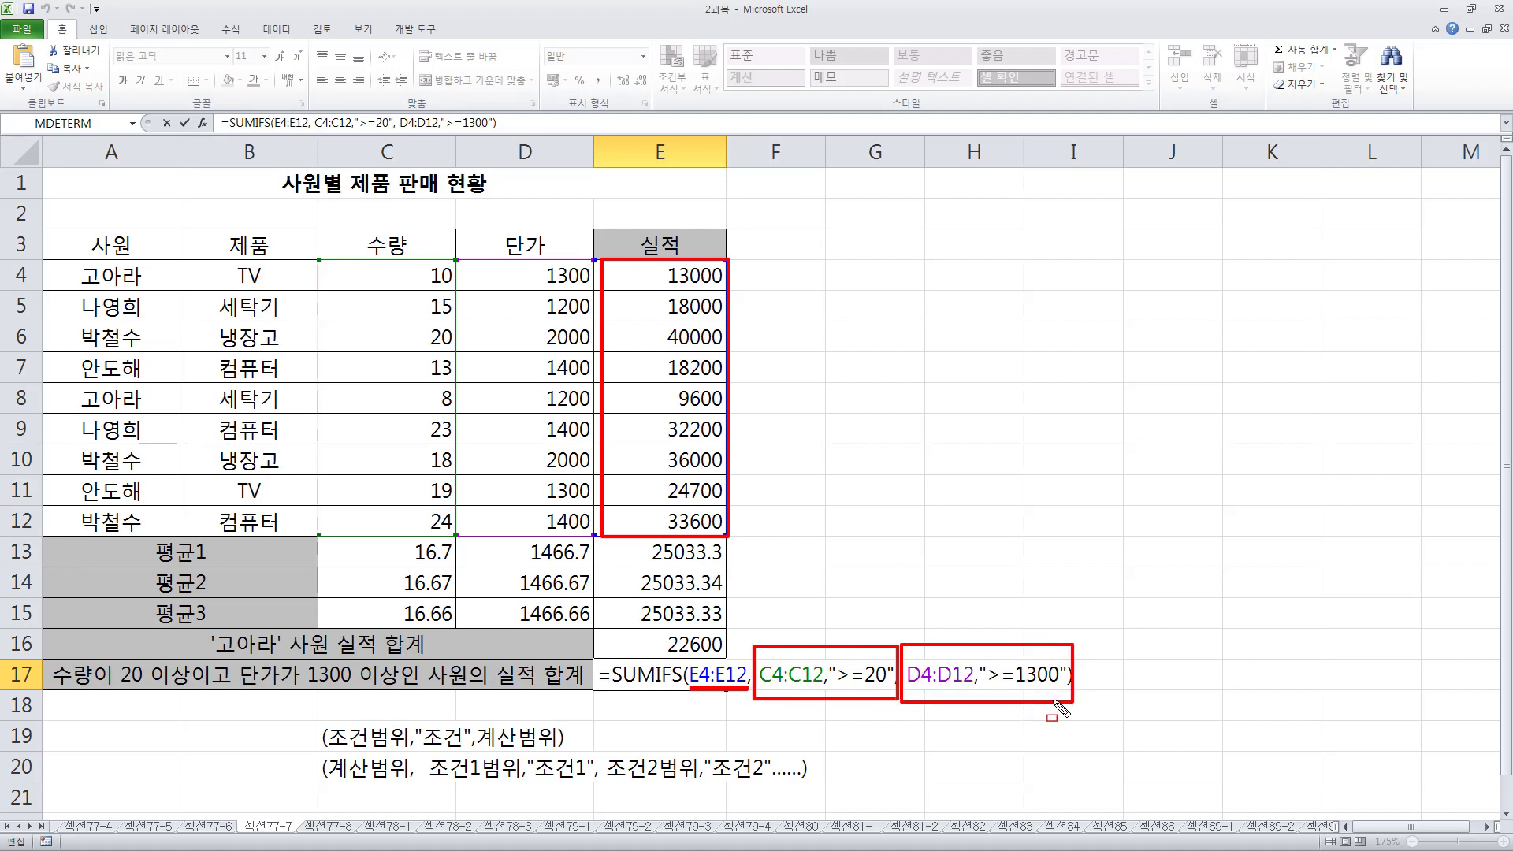
drag(762, 684, 1062, 690)
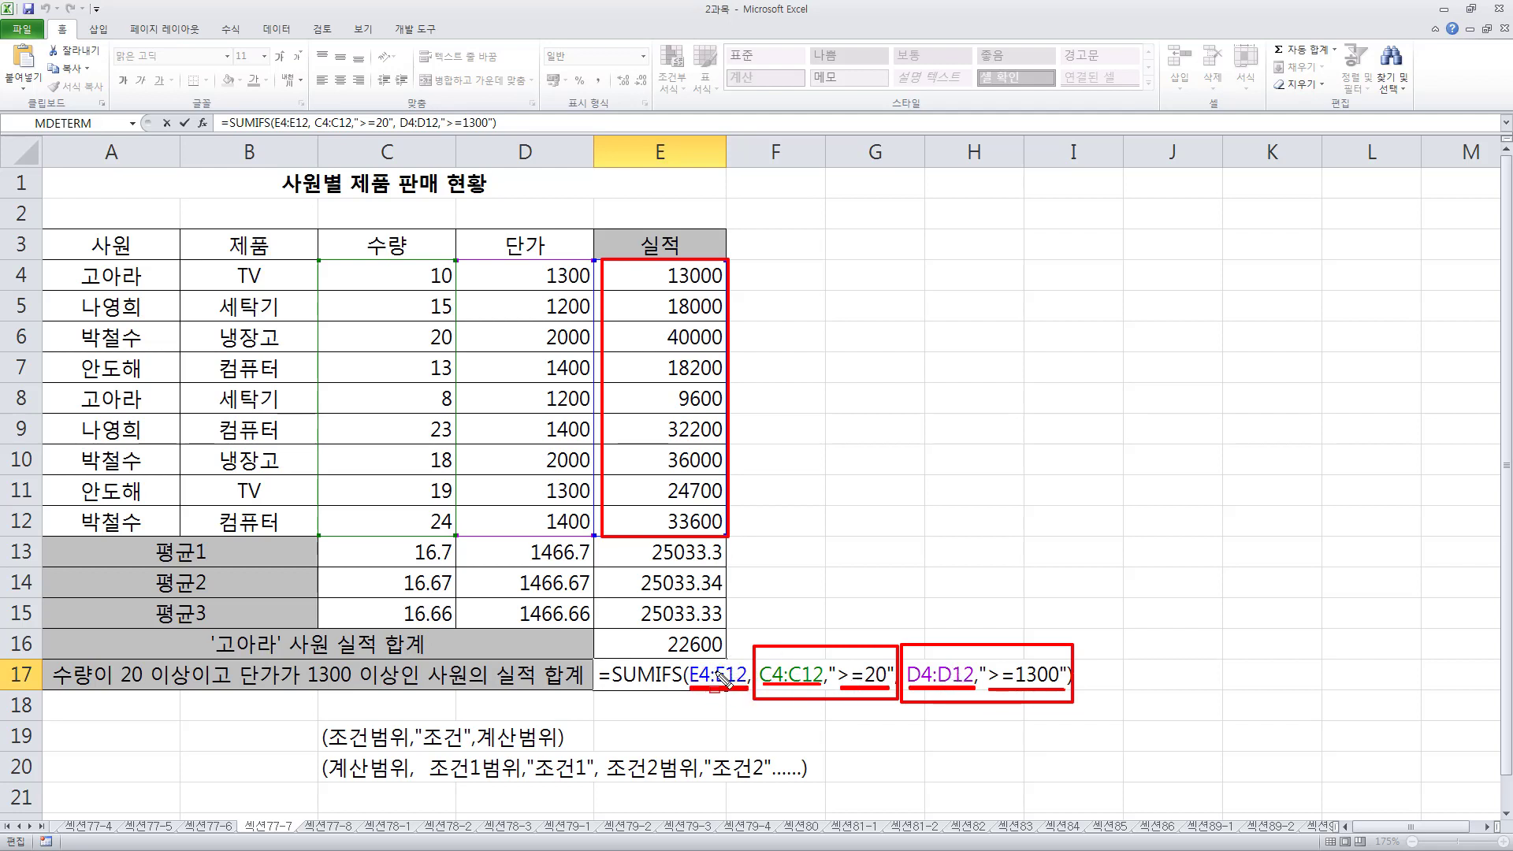
key(Escape)
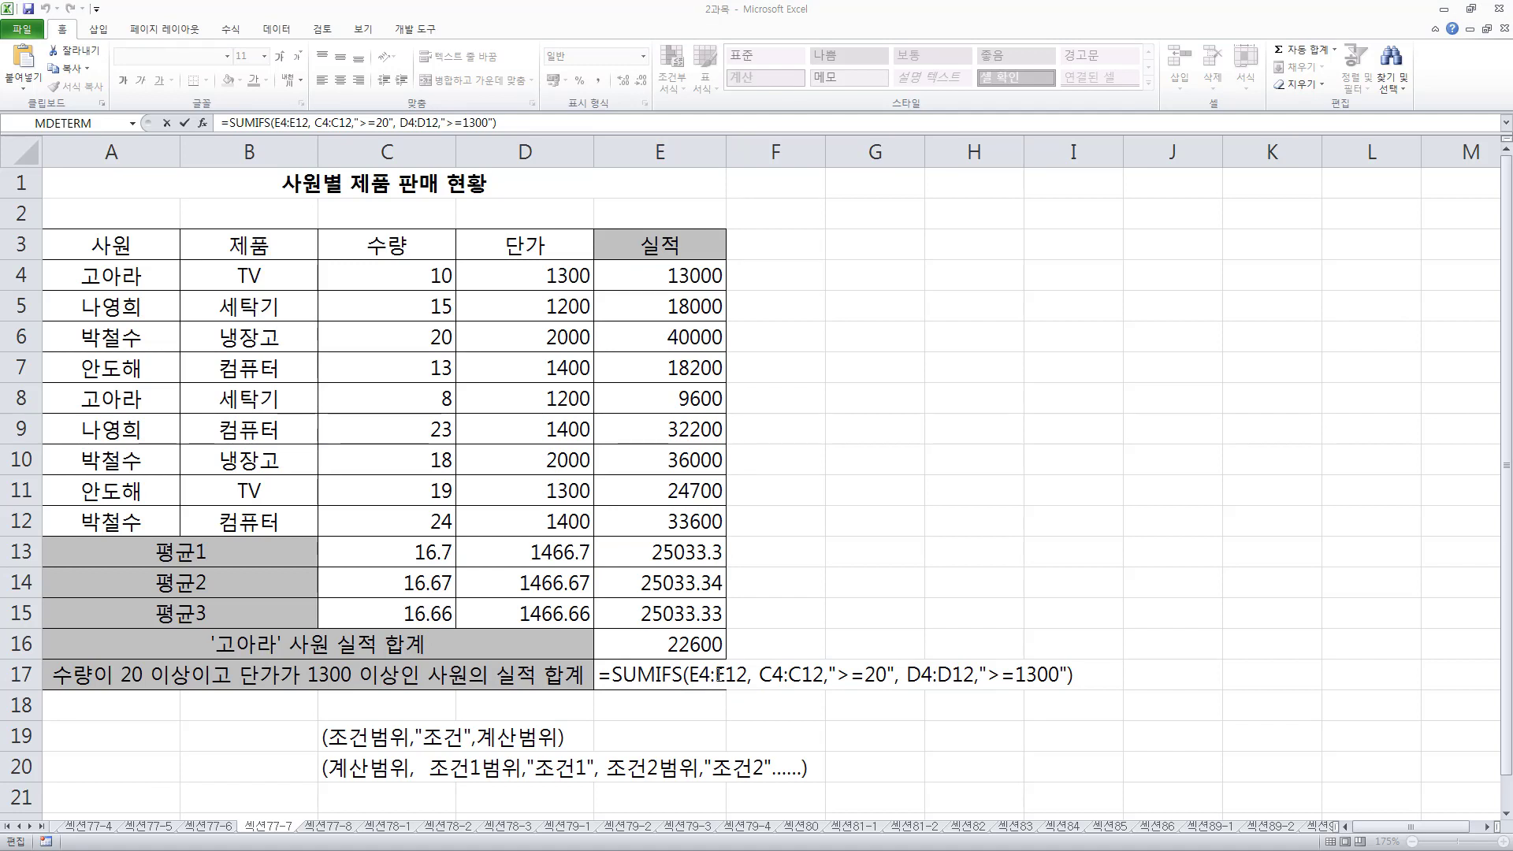
click(276, 734)
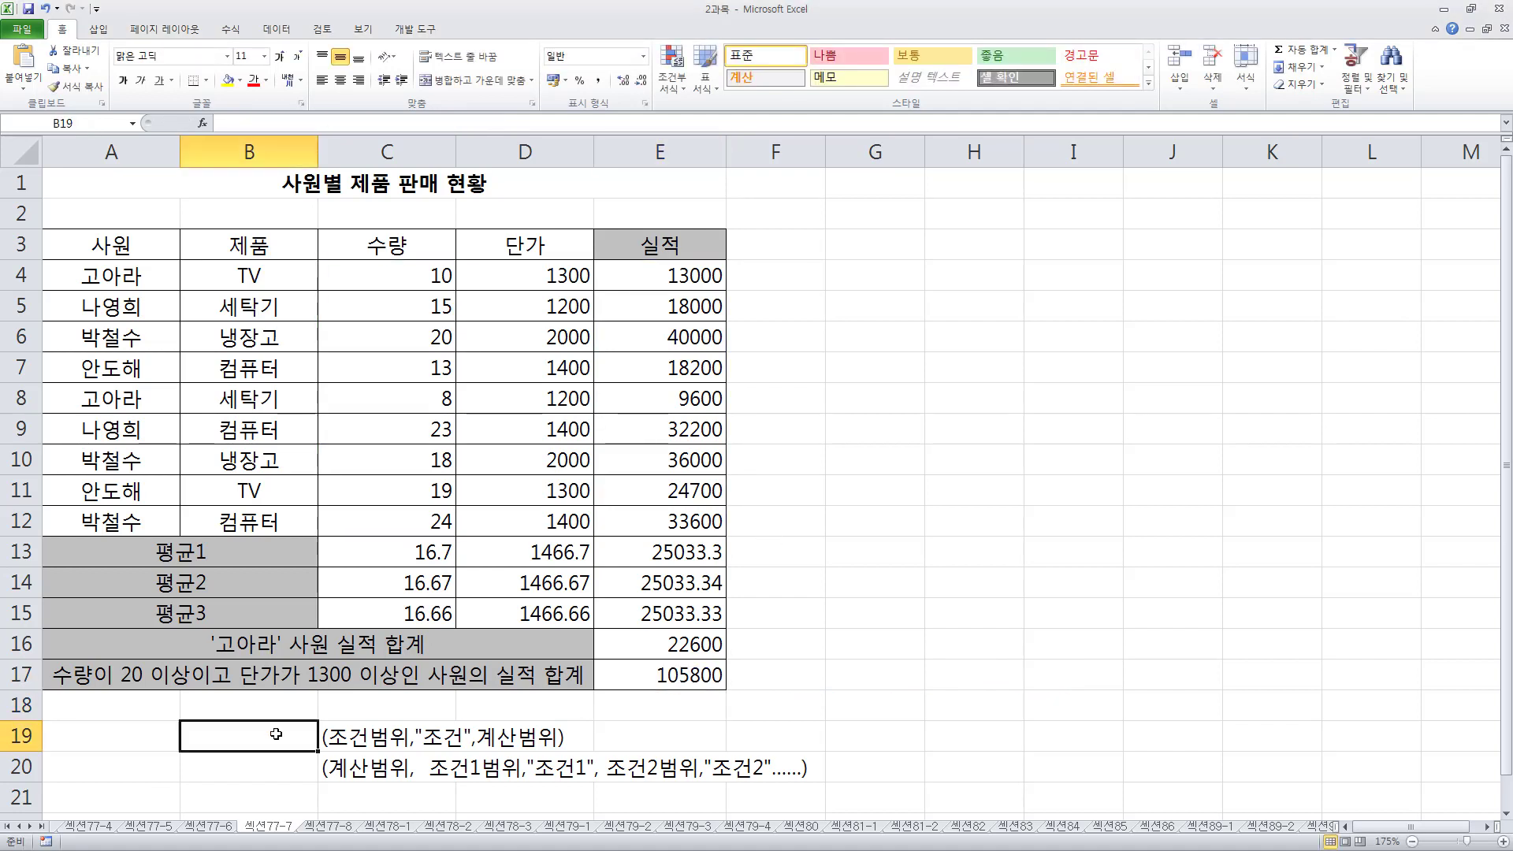
click(252, 770)
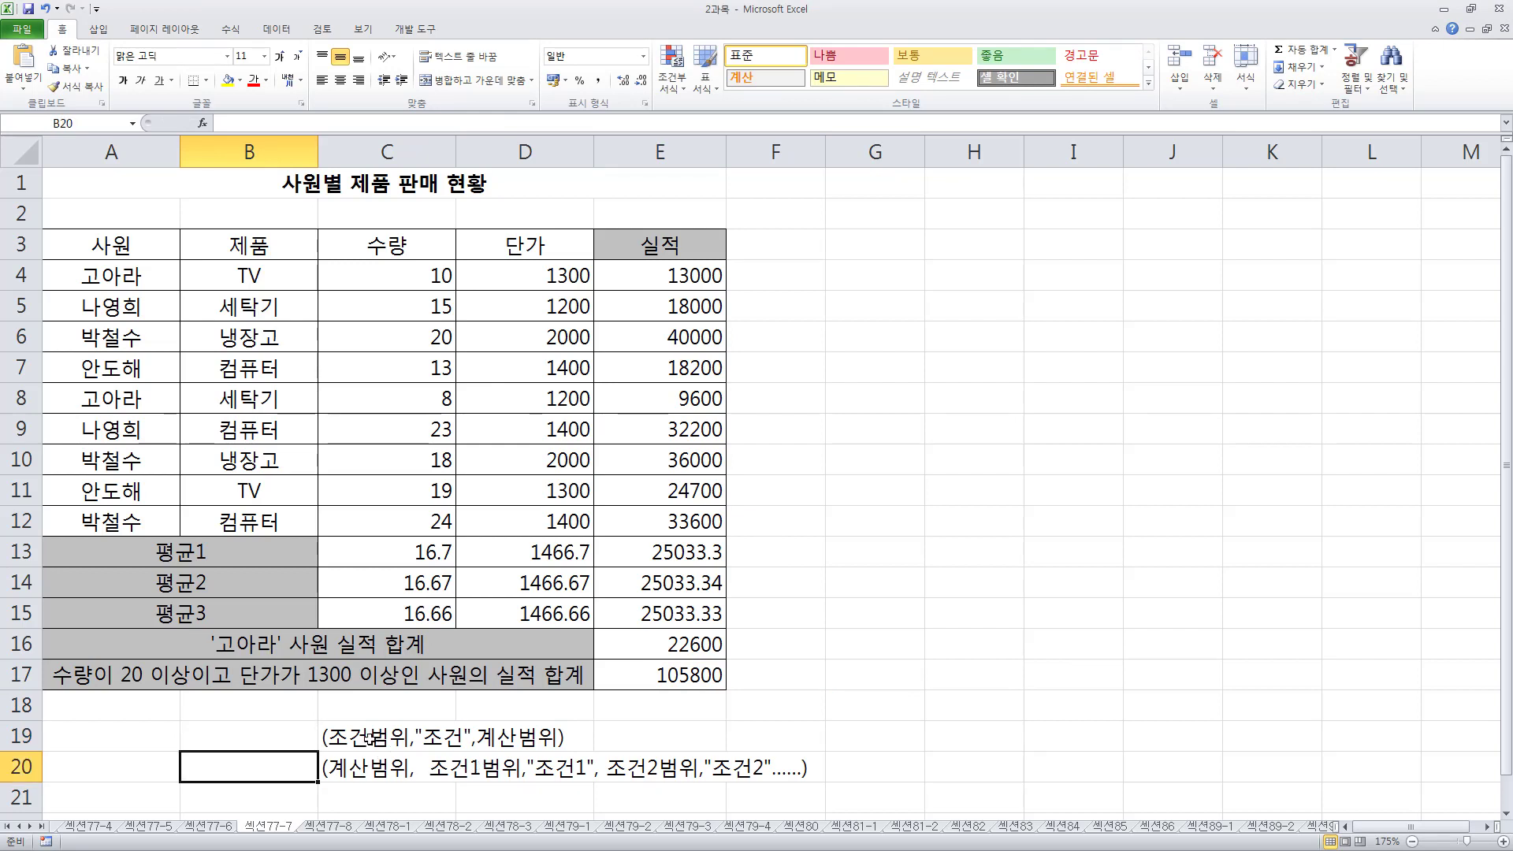
drag(368, 738, 370, 769)
click(276, 738)
click(283, 770)
- Open sheet 섹션77-8 and examine how each product's 단가 and 판매량 pair up for the 총판매액 cell
click(327, 826)
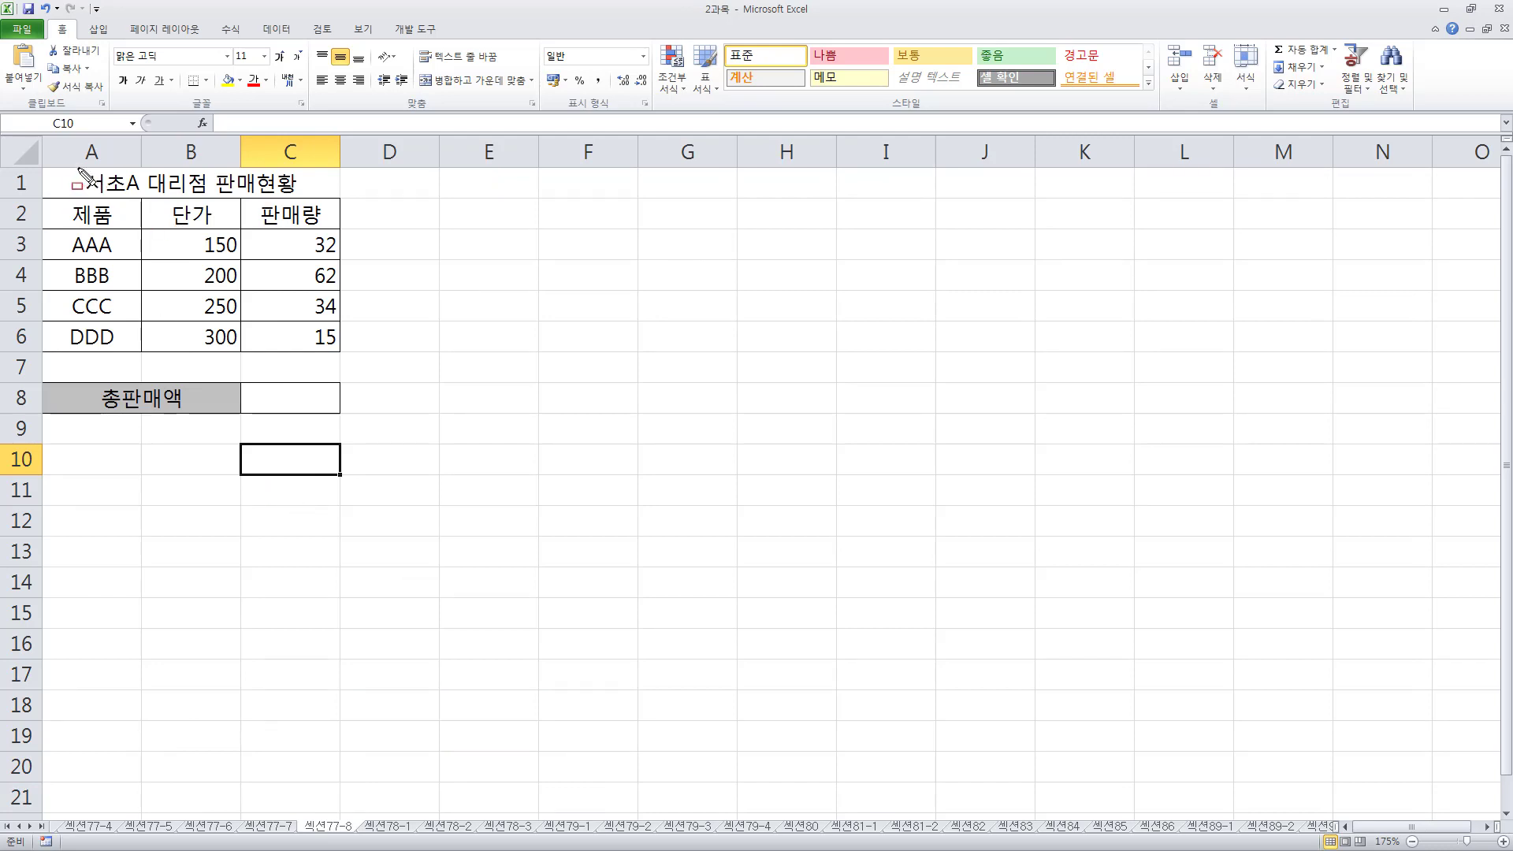
mouse_move(79, 168)
mouse_down()
mouse_move(172, 196)
mouse_move(302, 198)
mouse_up()
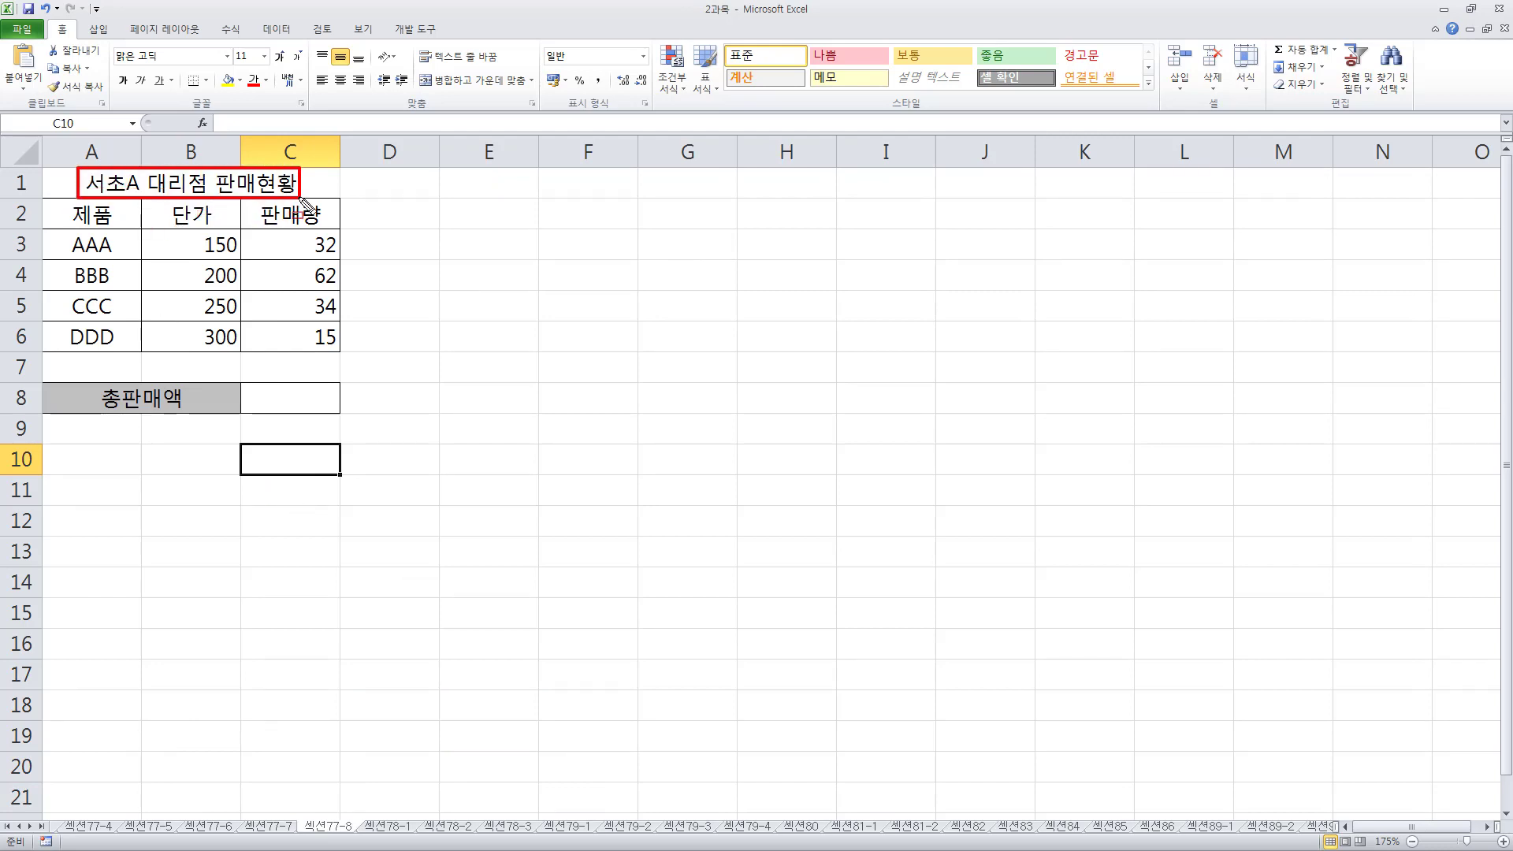
drag(183, 224, 250, 363)
drag(299, 224, 353, 355)
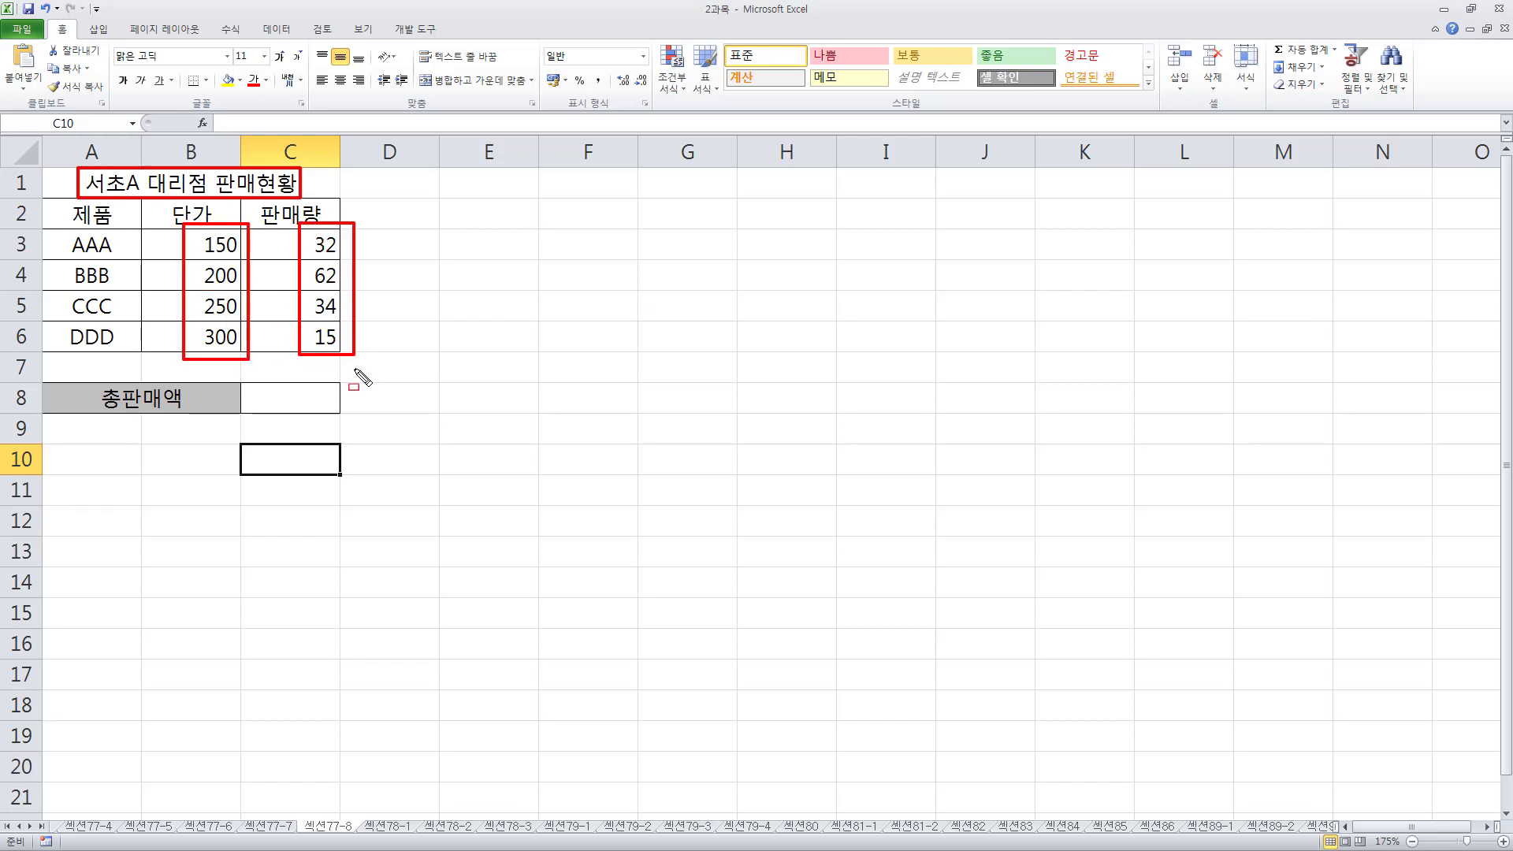
mouse_move(248, 378)
mouse_down()
mouse_move(271, 408)
mouse_move(332, 415)
mouse_up()
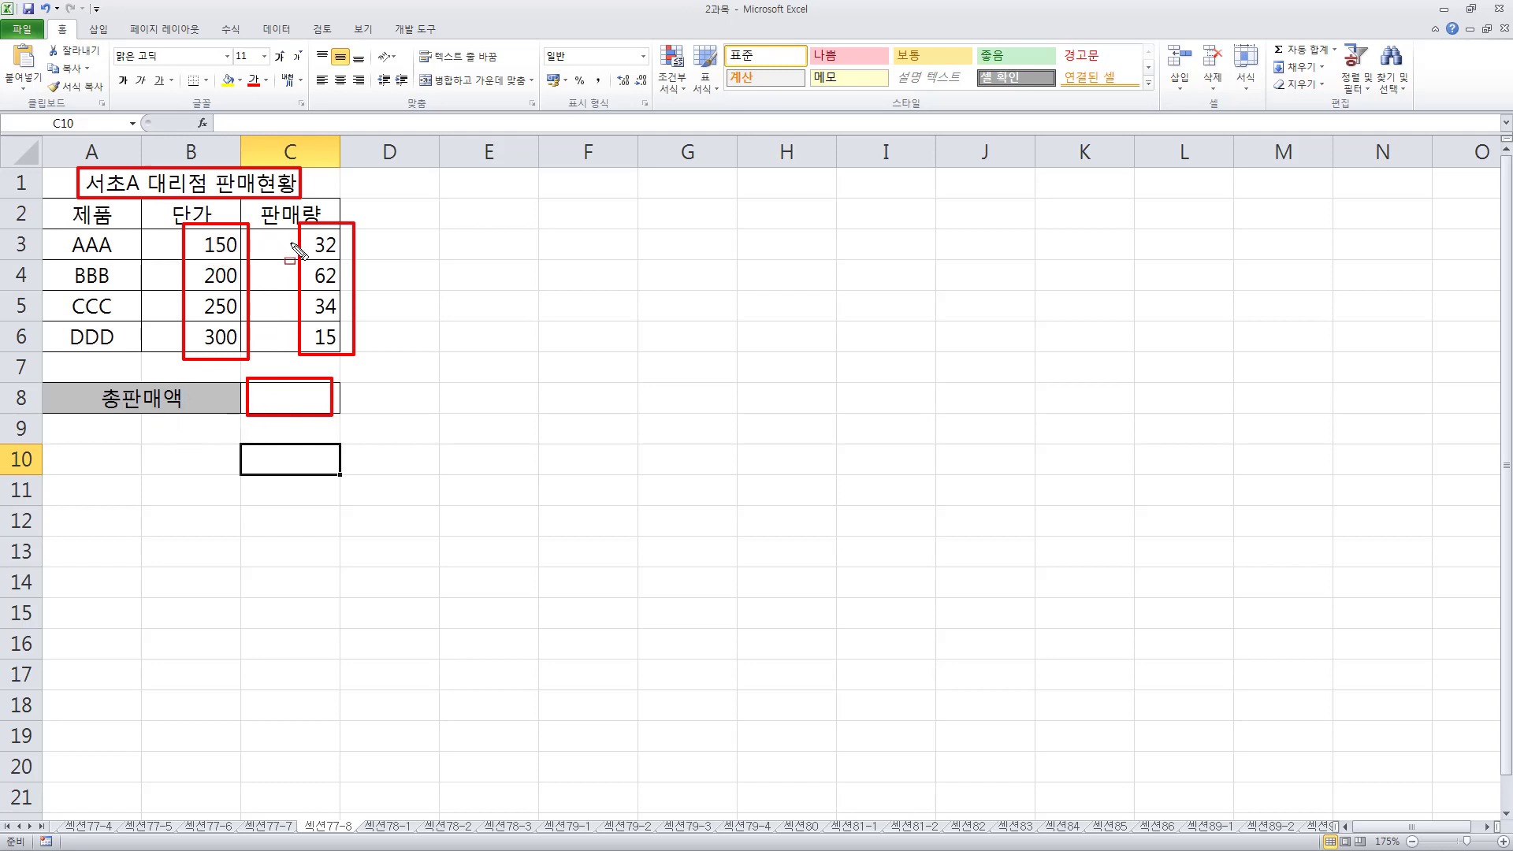
drag(189, 259, 357, 289)
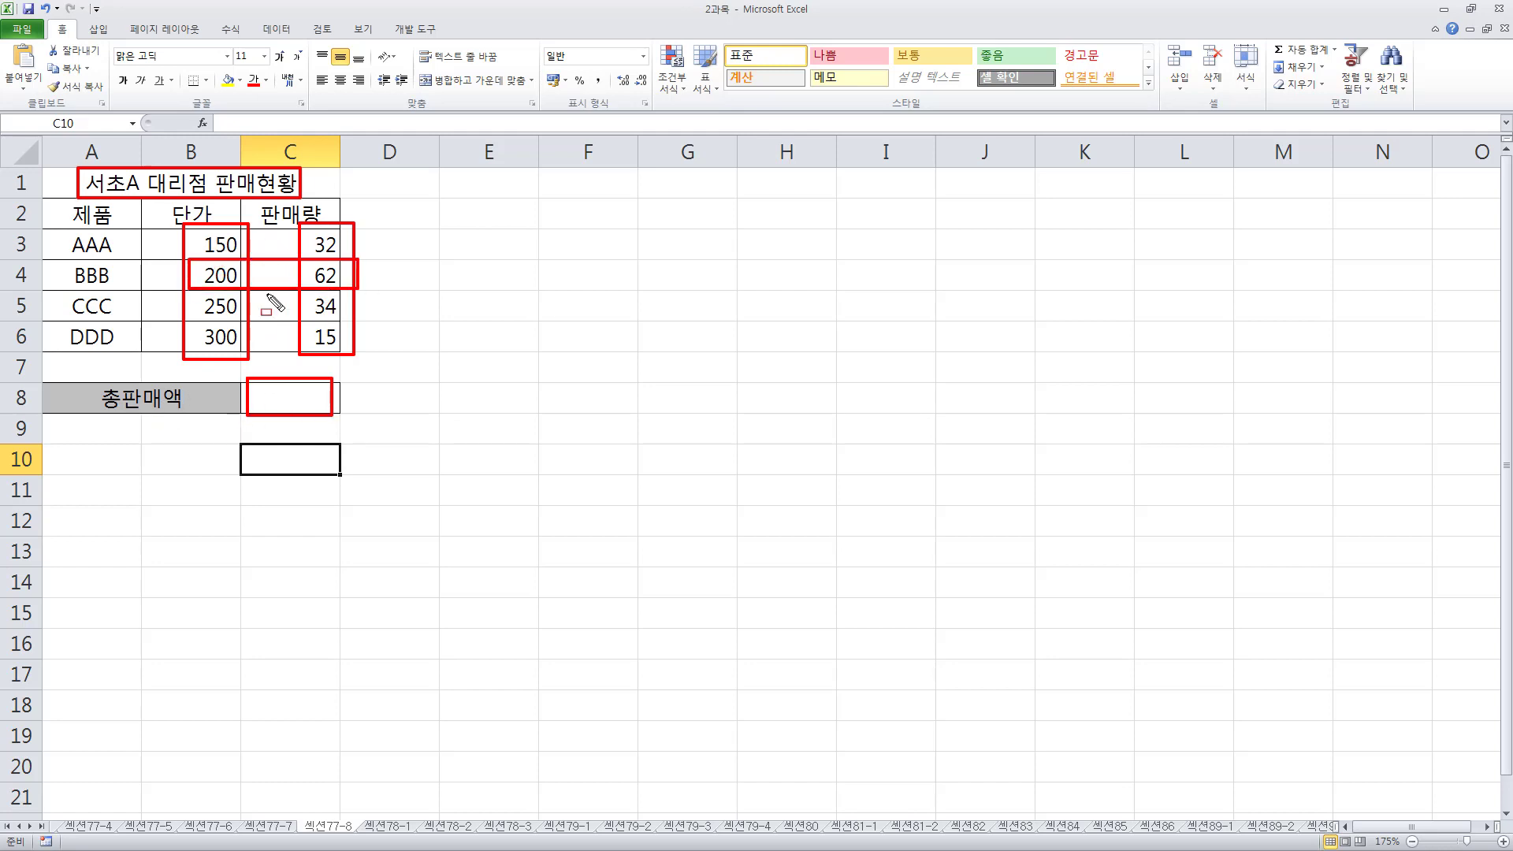
drag(200, 294, 355, 318)
drag(195, 326, 352, 356)
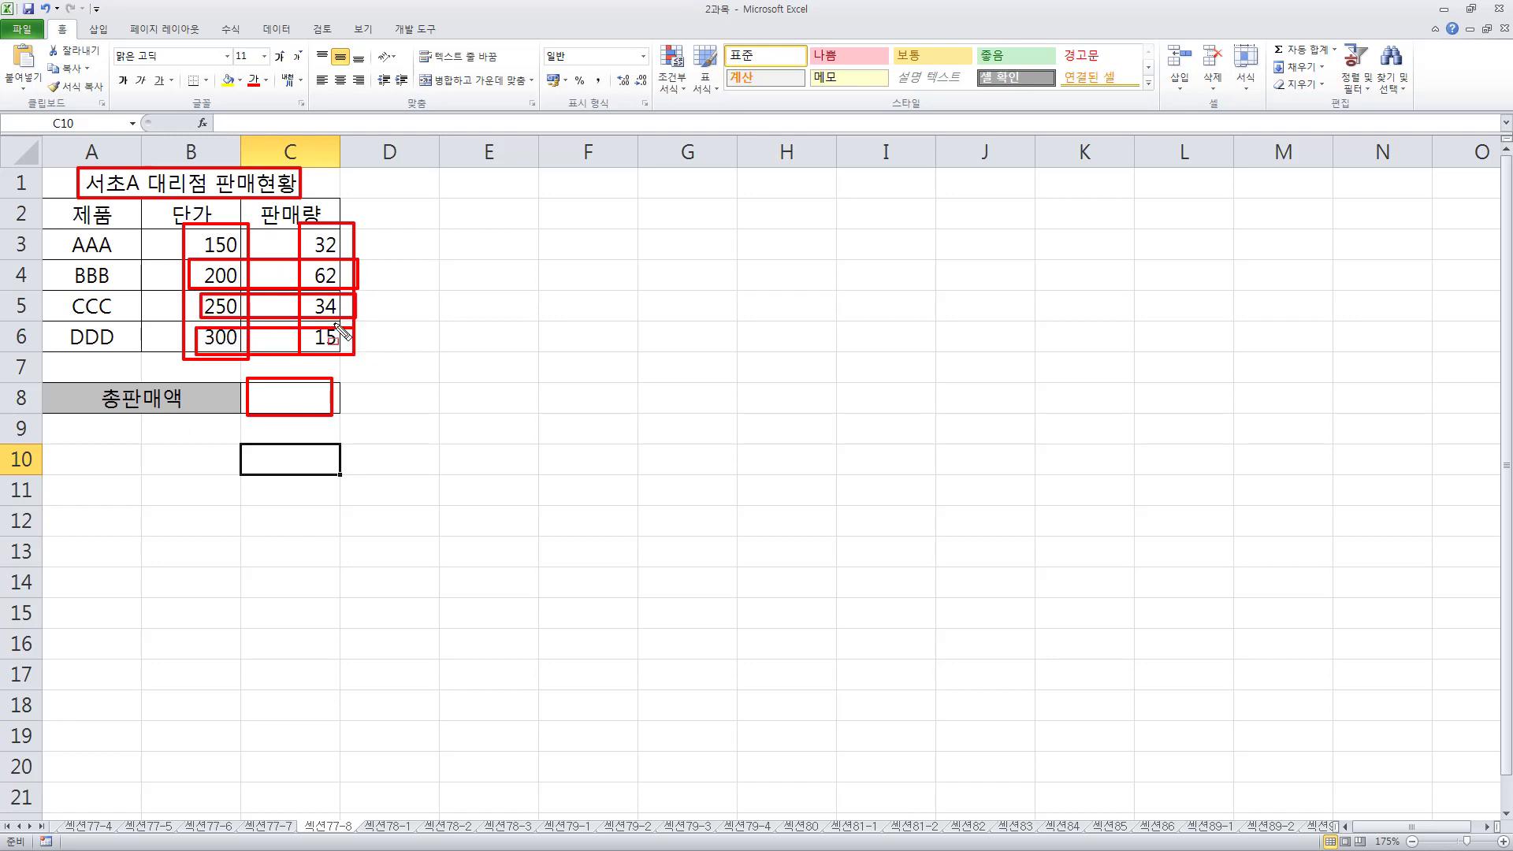
mouse_move(204, 234)
mouse_down()
mouse_move(356, 272)
mouse_move(346, 256)
mouse_up()
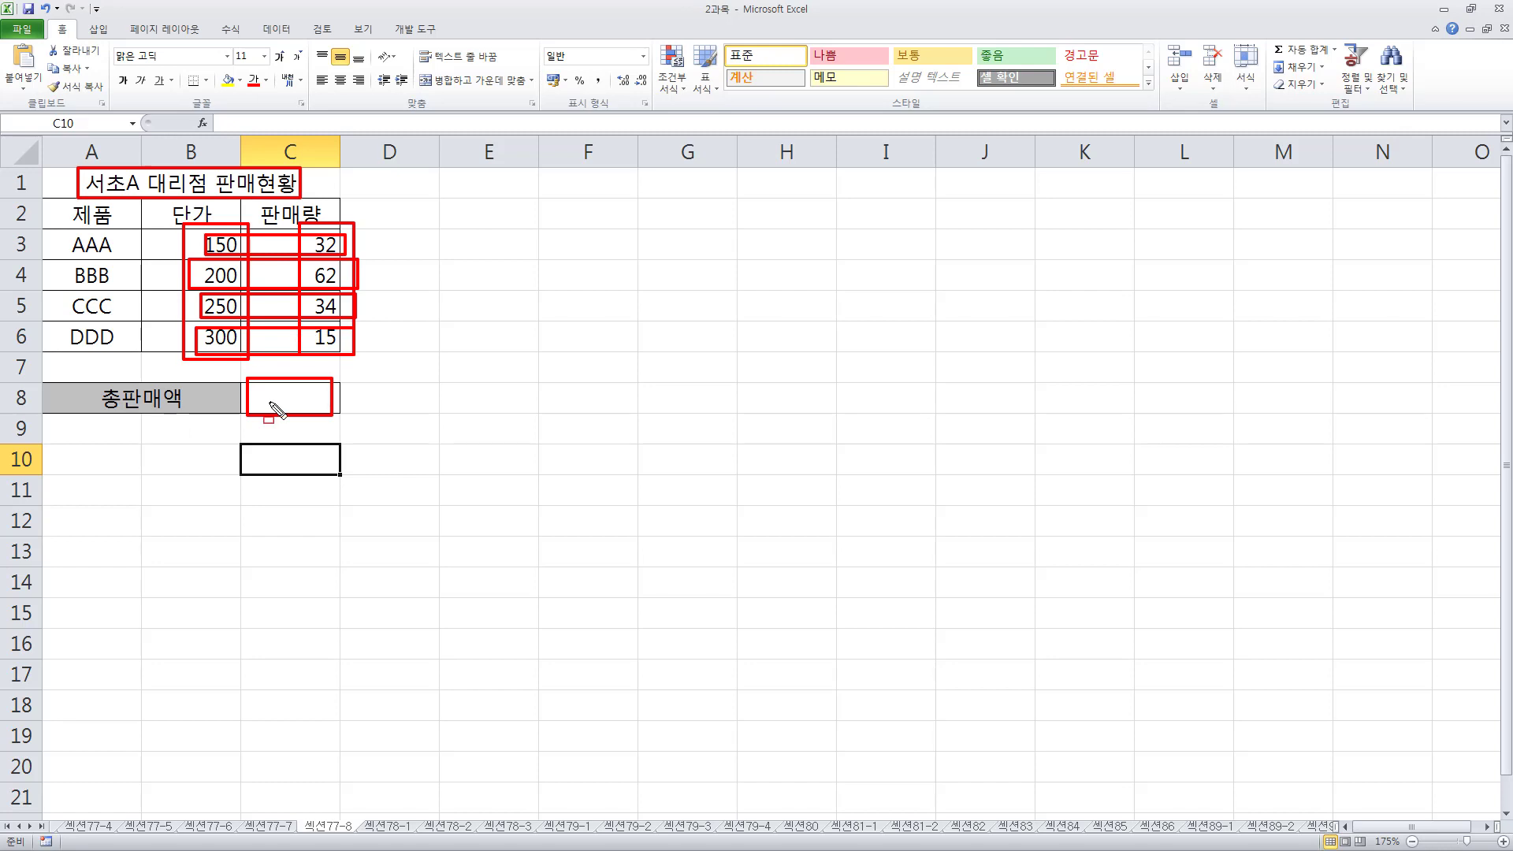
key(Escape)
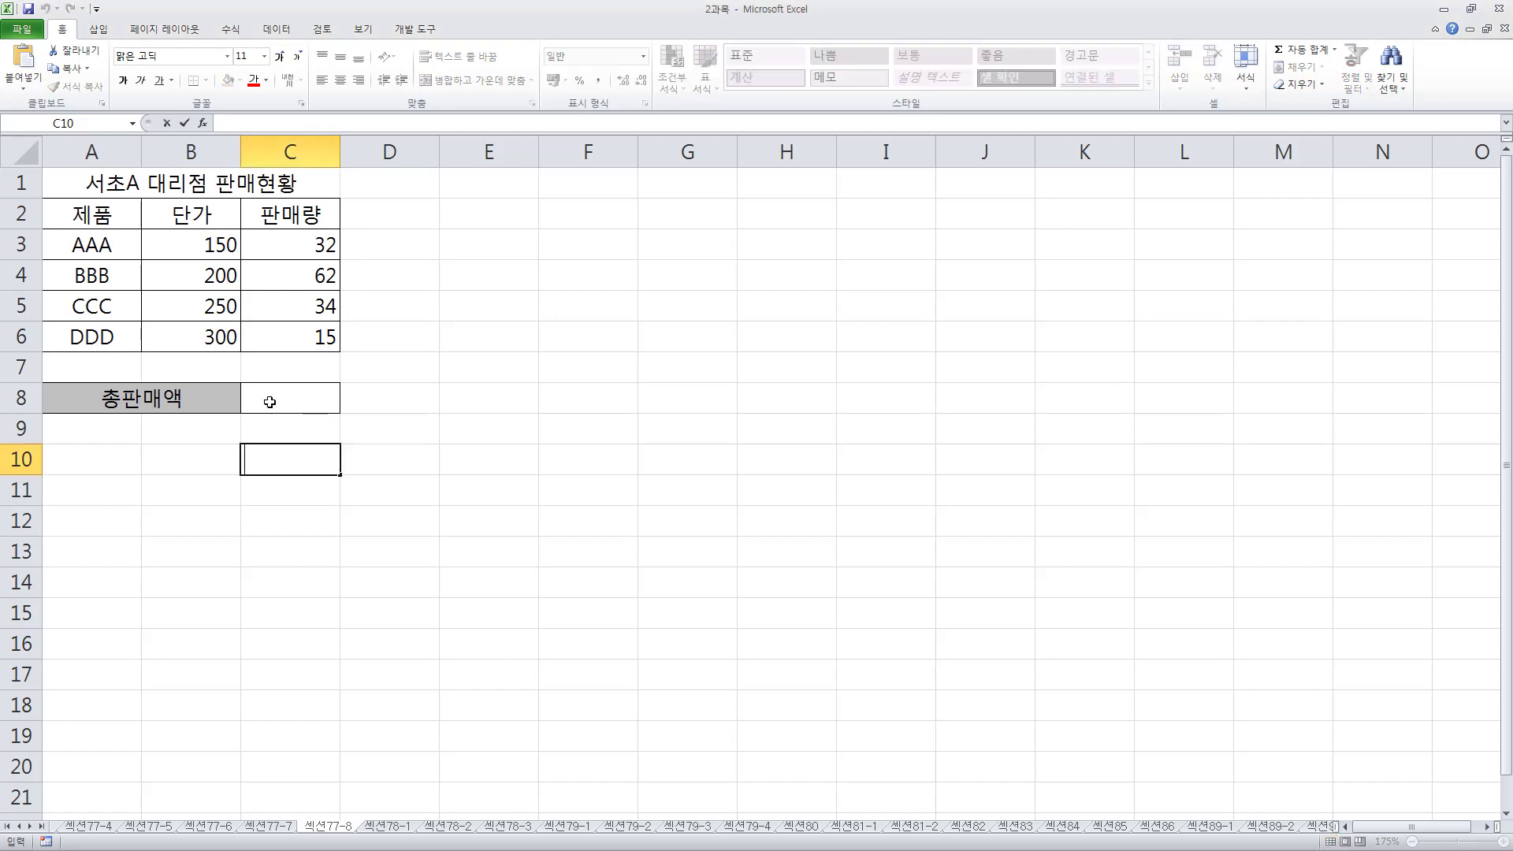
- Calculate 총판매액 in C8 with a SUMPRODUCT formula over the 단가 cells B3:B6 and 판매량 cells C3:C6
click(296, 403)
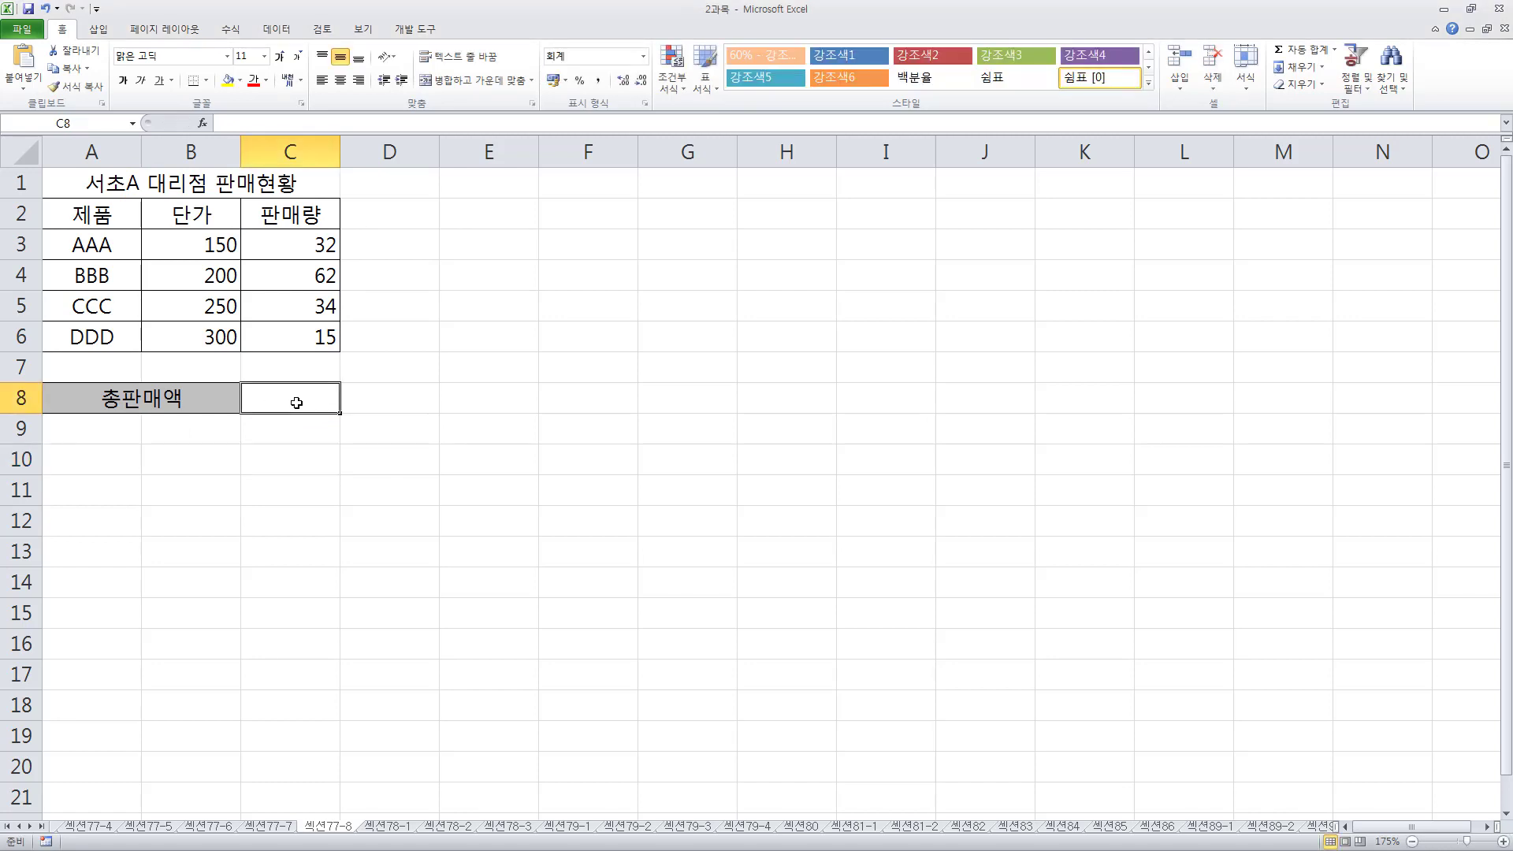
text(=sump)
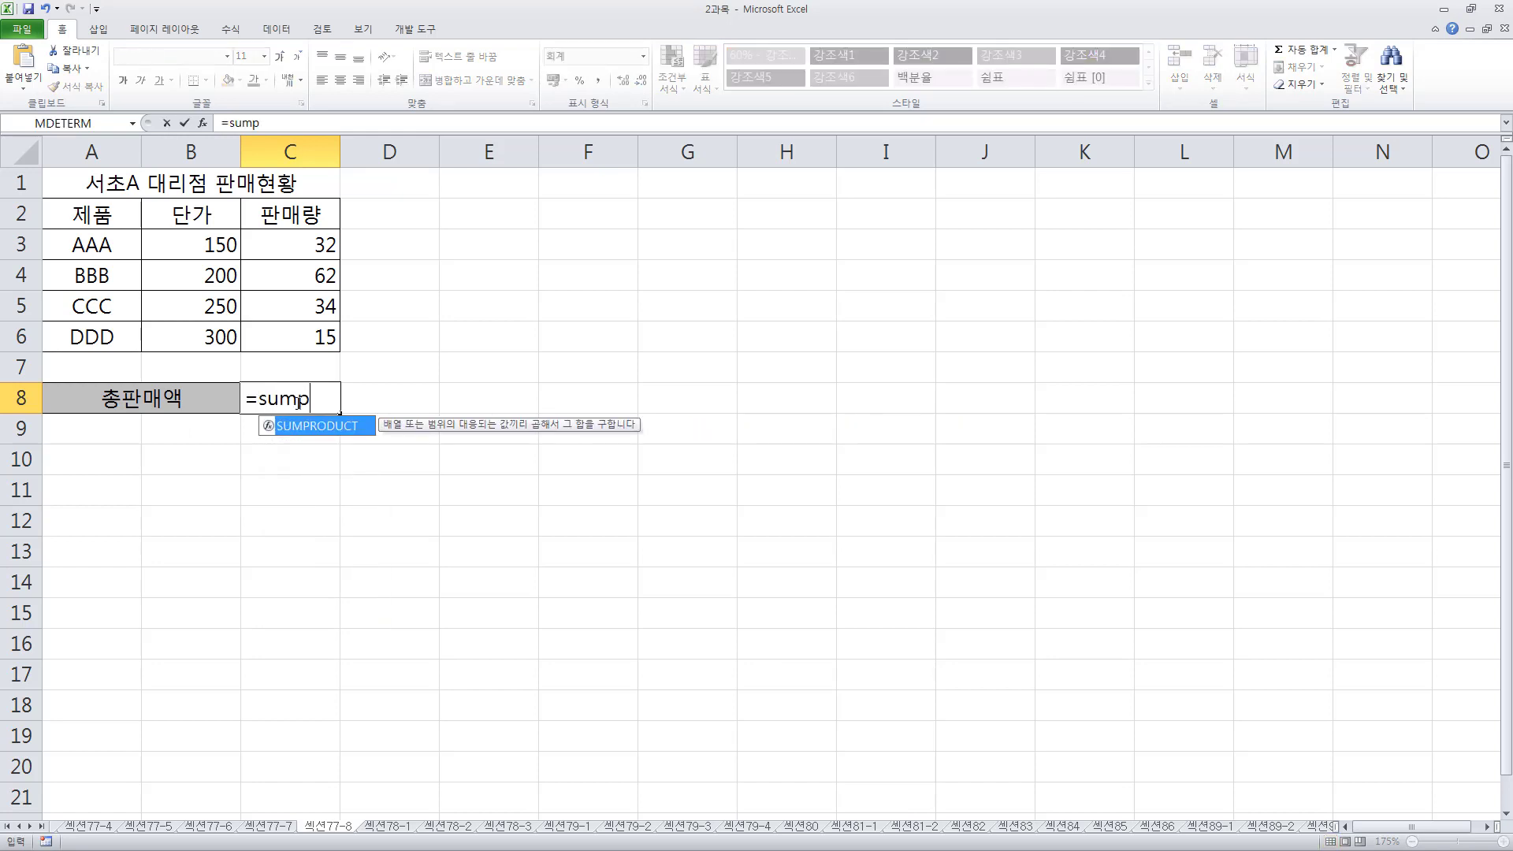
key(Tab)
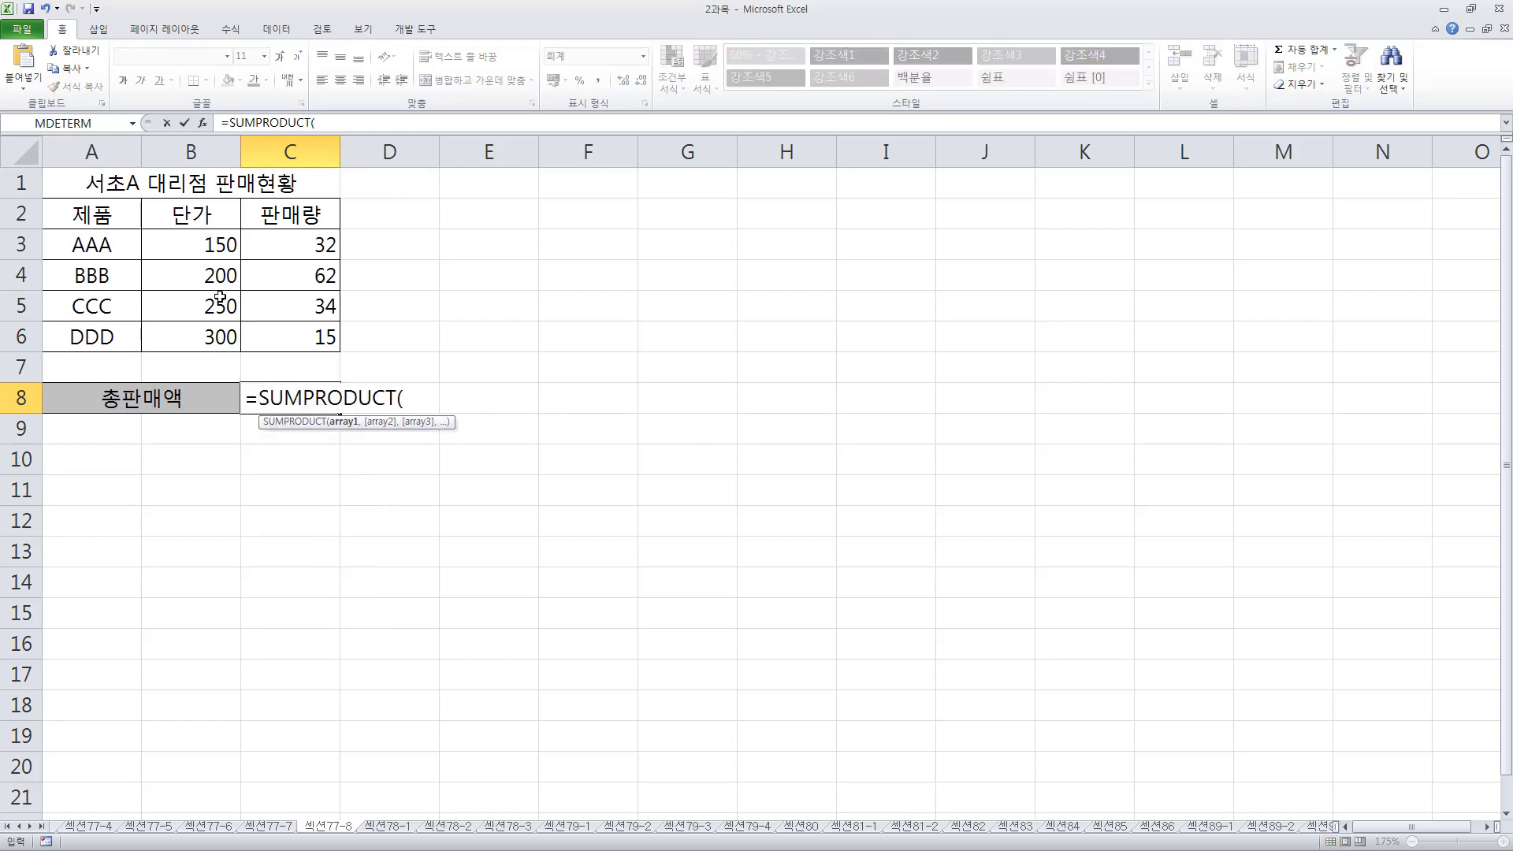
drag(197, 246, 198, 335)
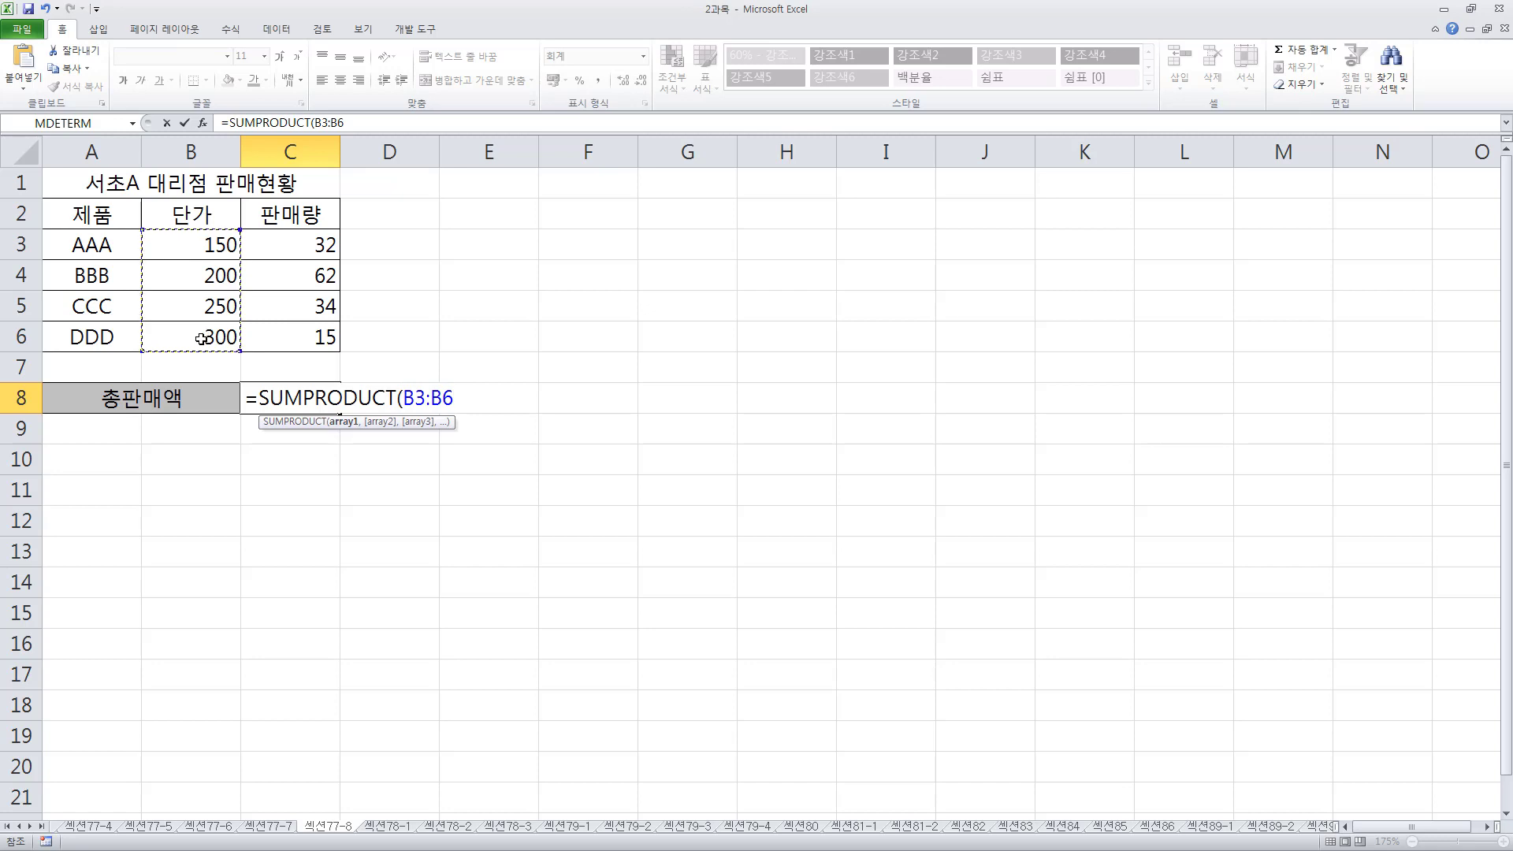
text(,)
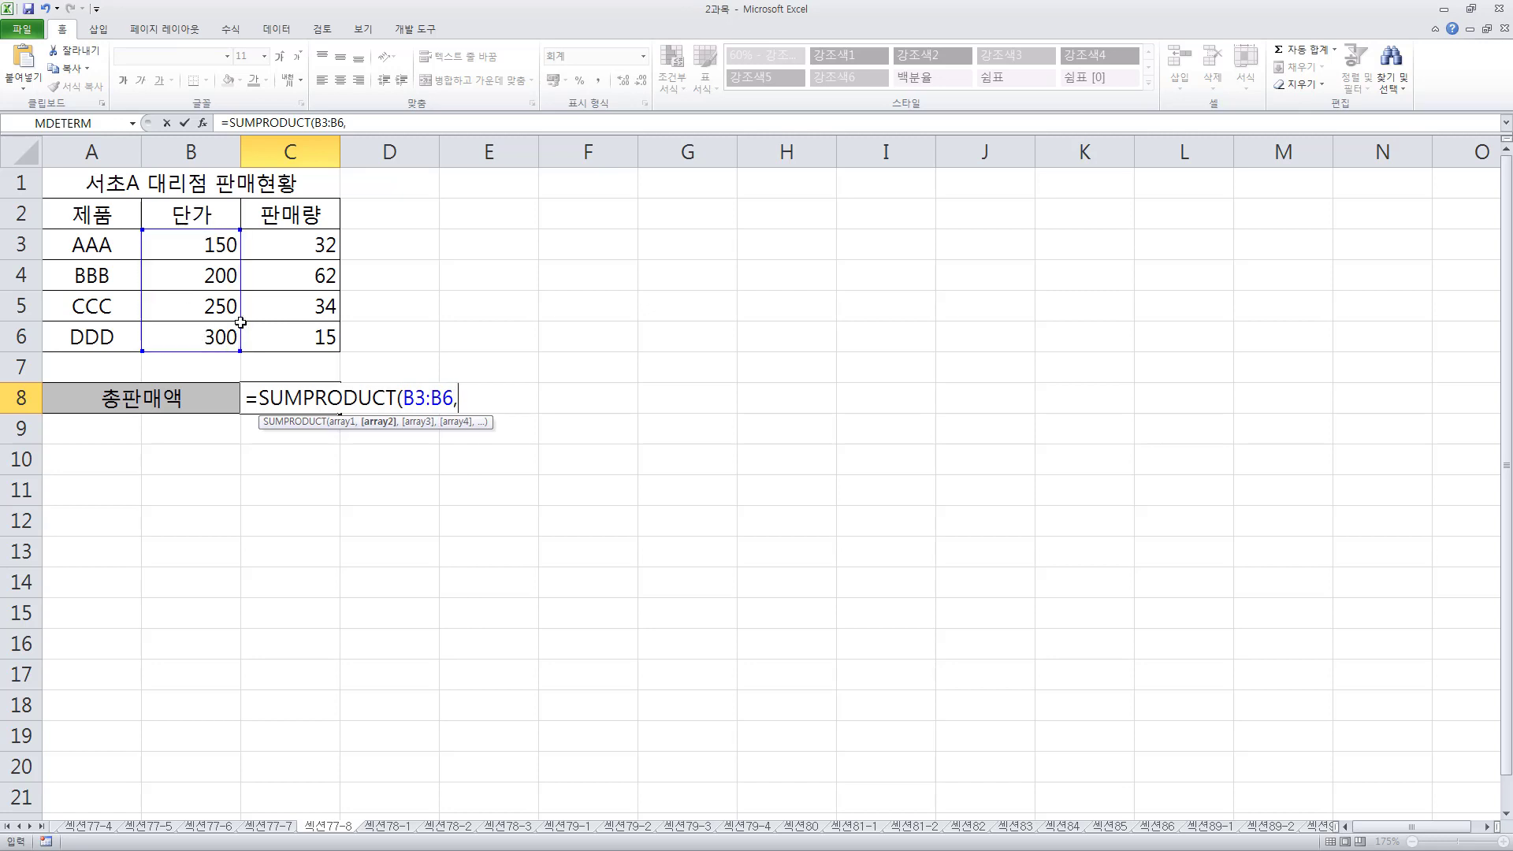
drag(286, 238, 298, 355)
text())
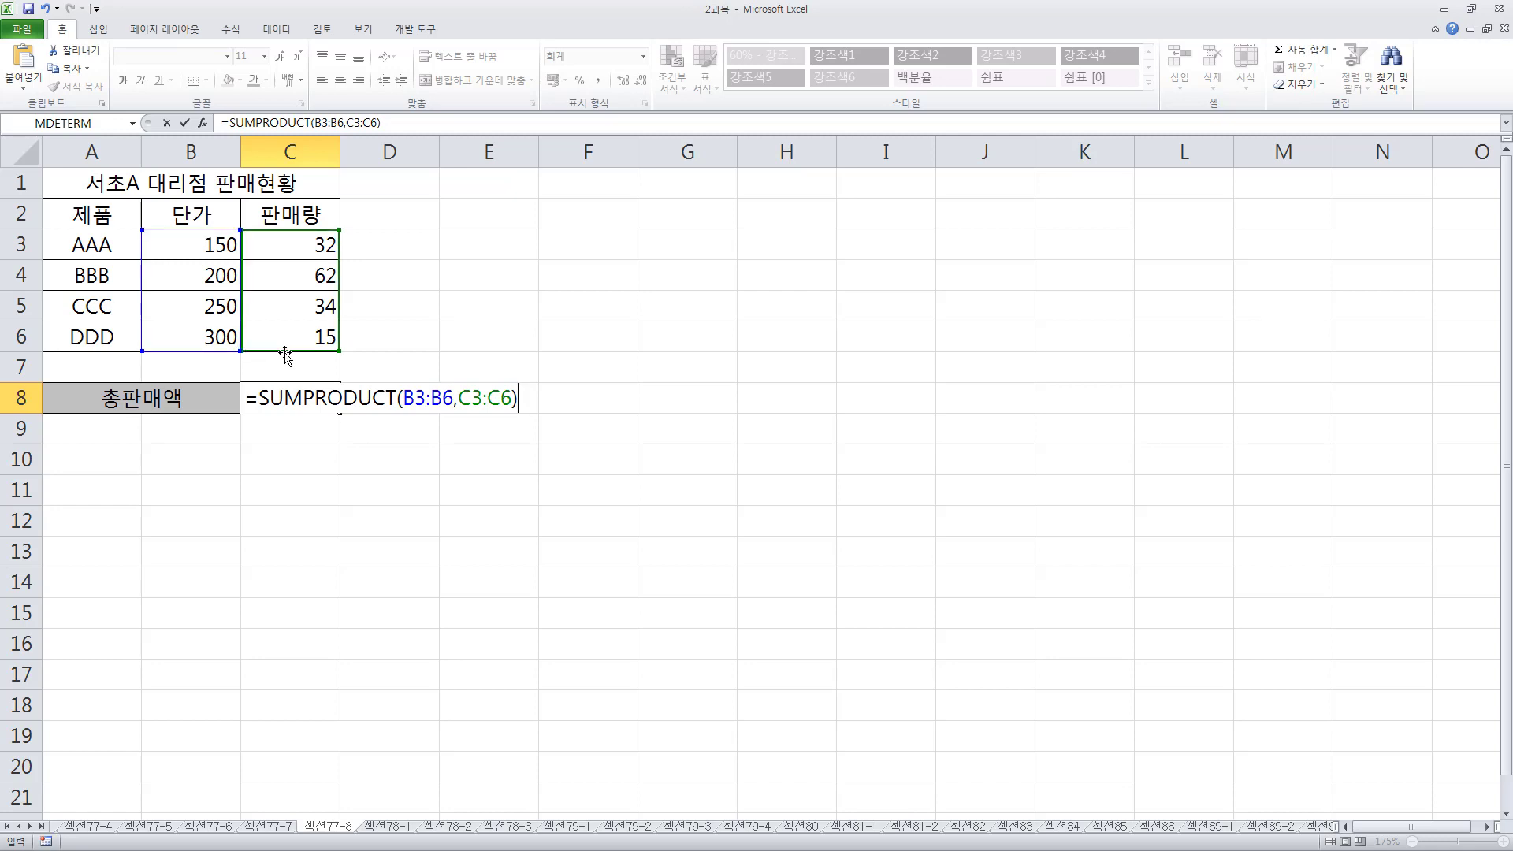
key(Return)
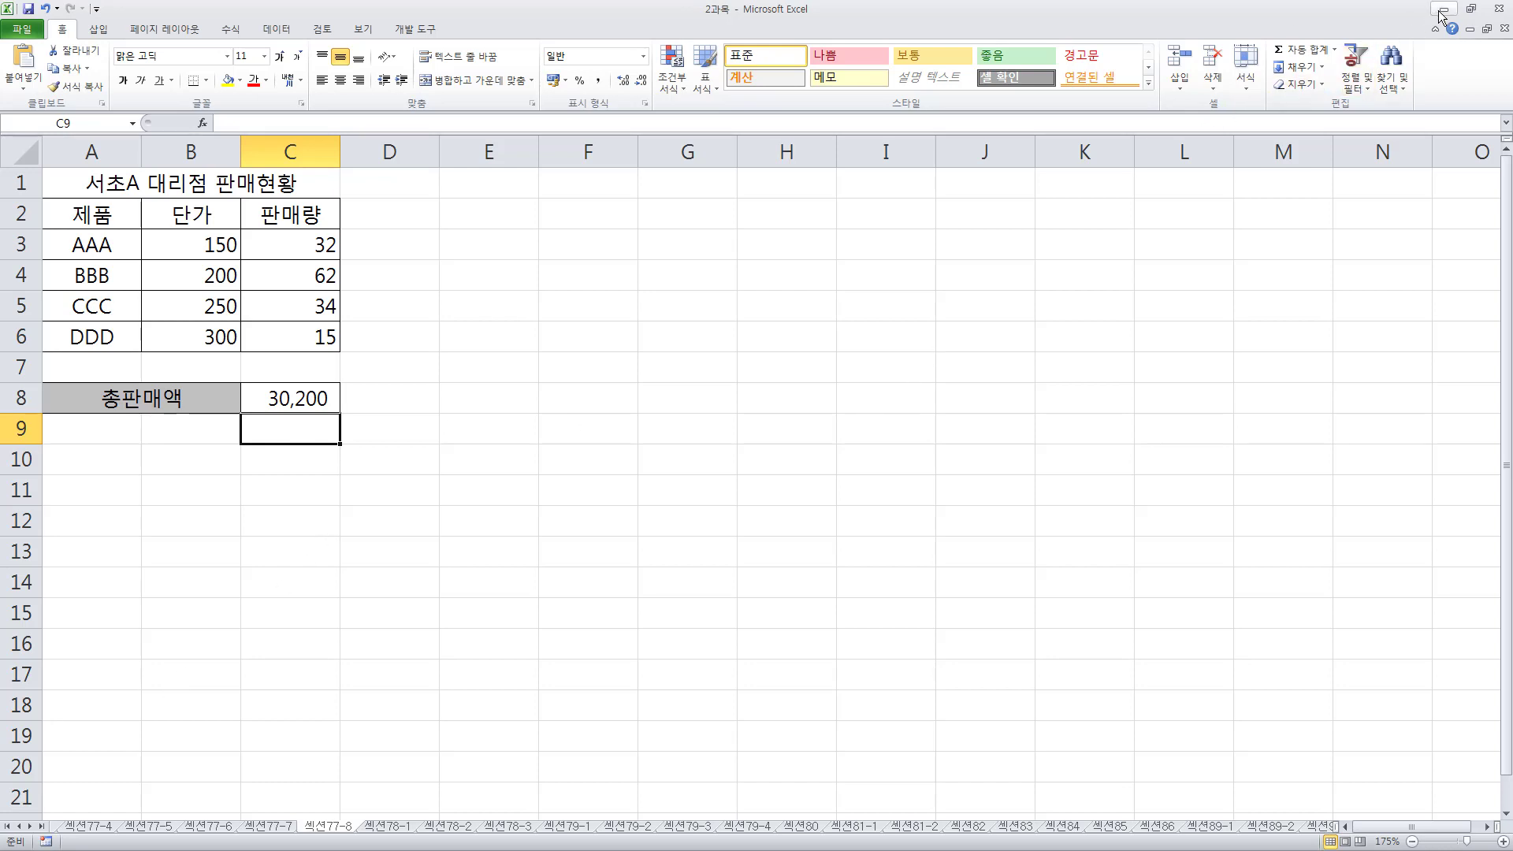
- Return to sheet 섹션77-7 and review the PRODUCT formula in the first 실적 cell, E4
click(293, 828)
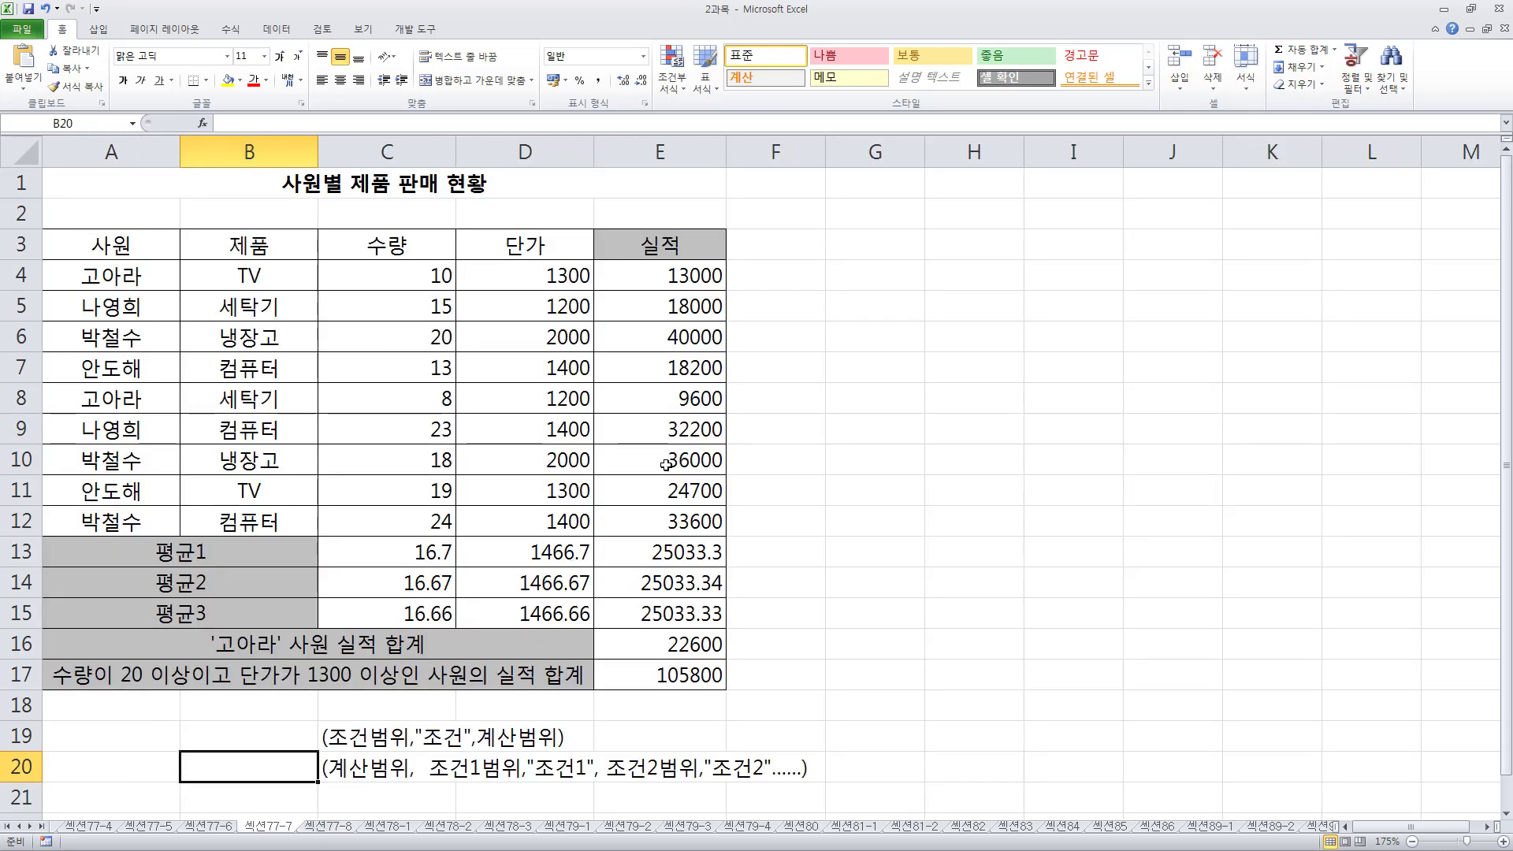
click(708, 378)
click(676, 276)
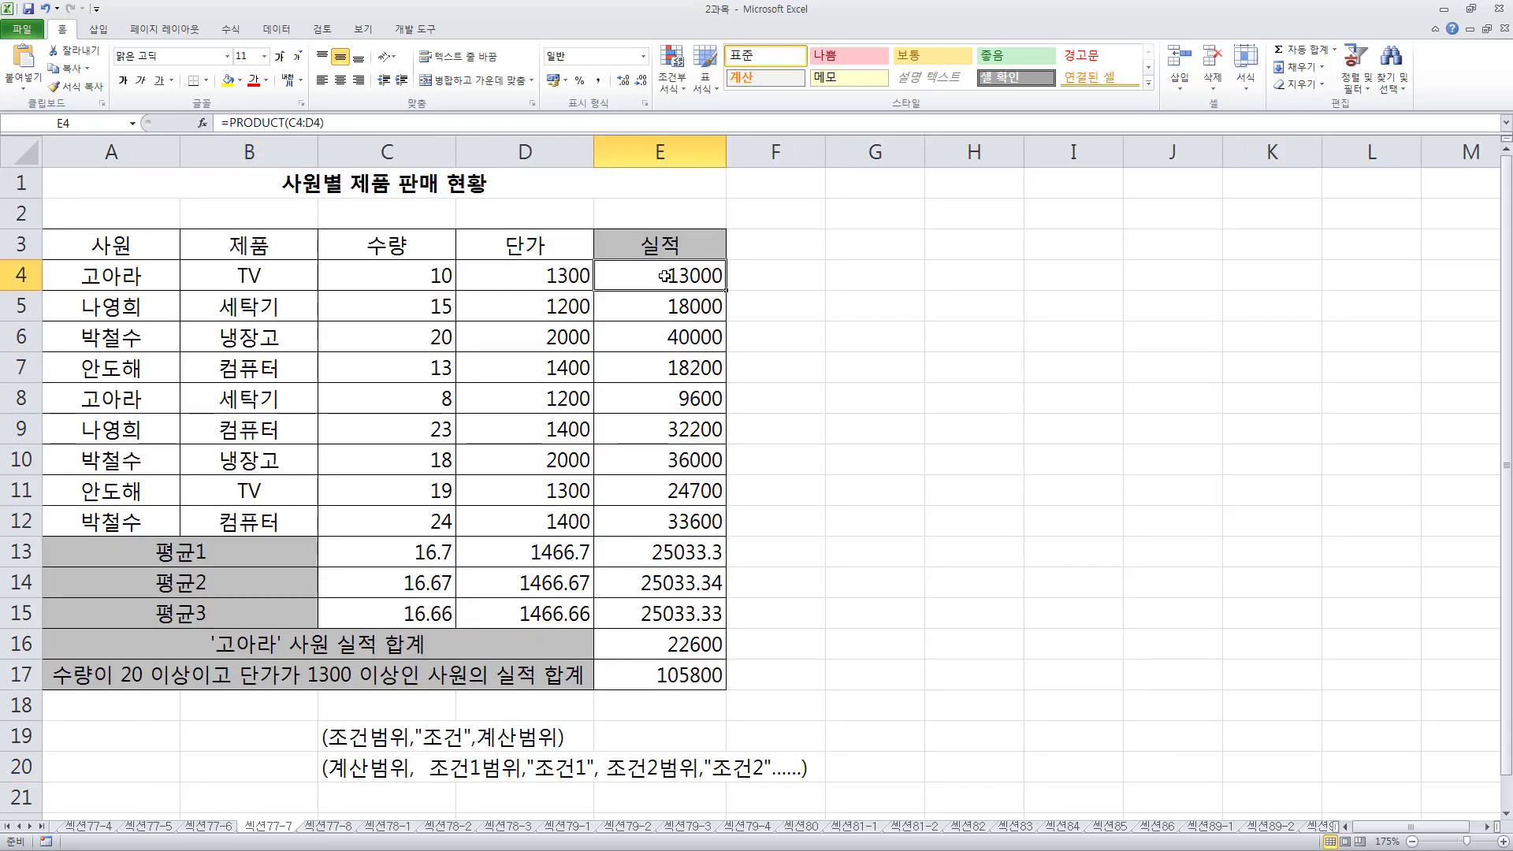
double_click(665, 274)
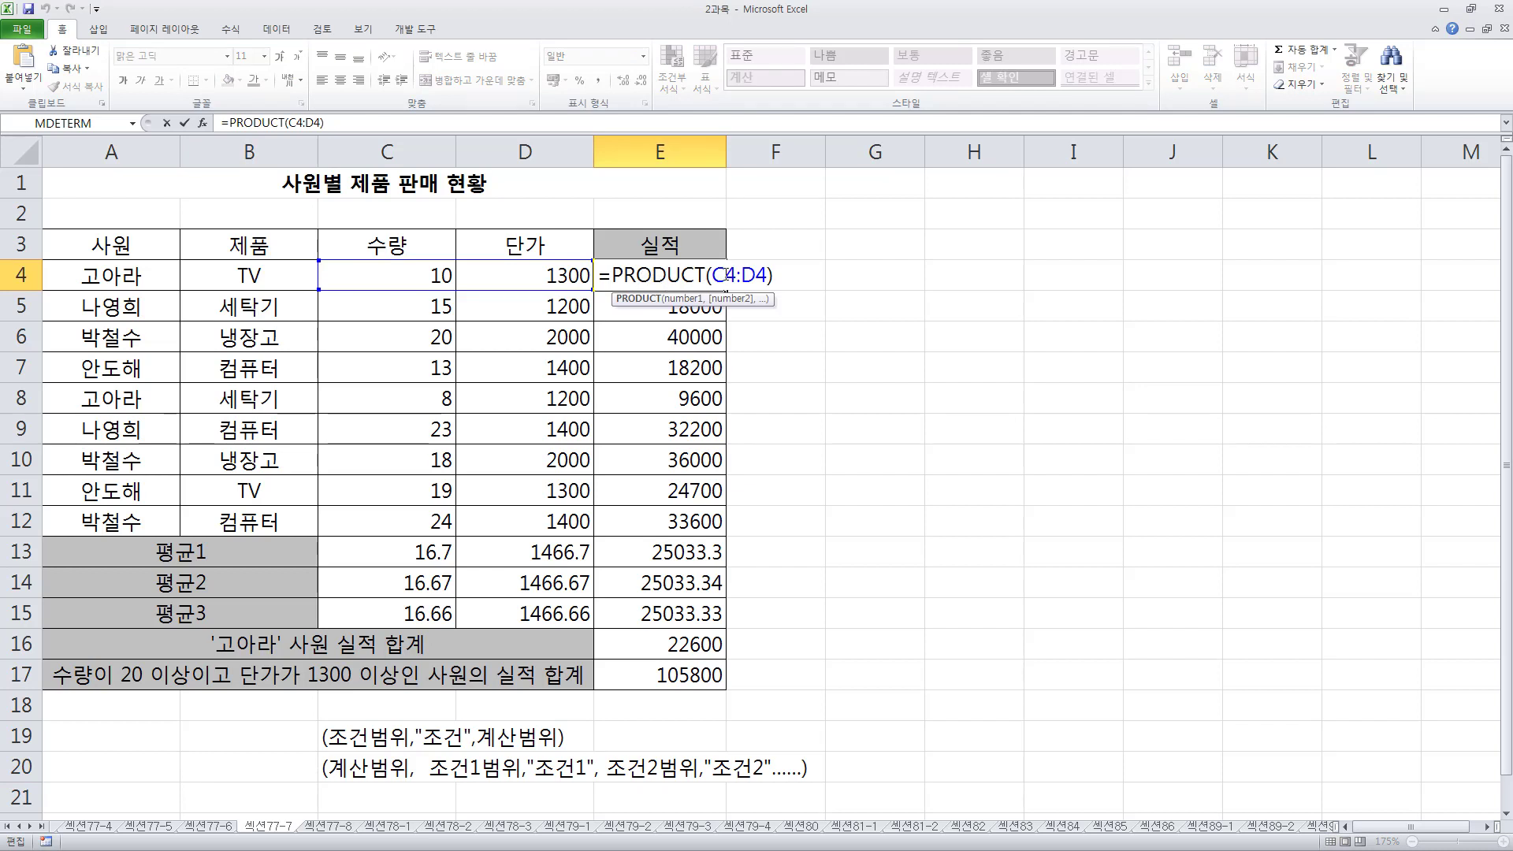
key(Escape)
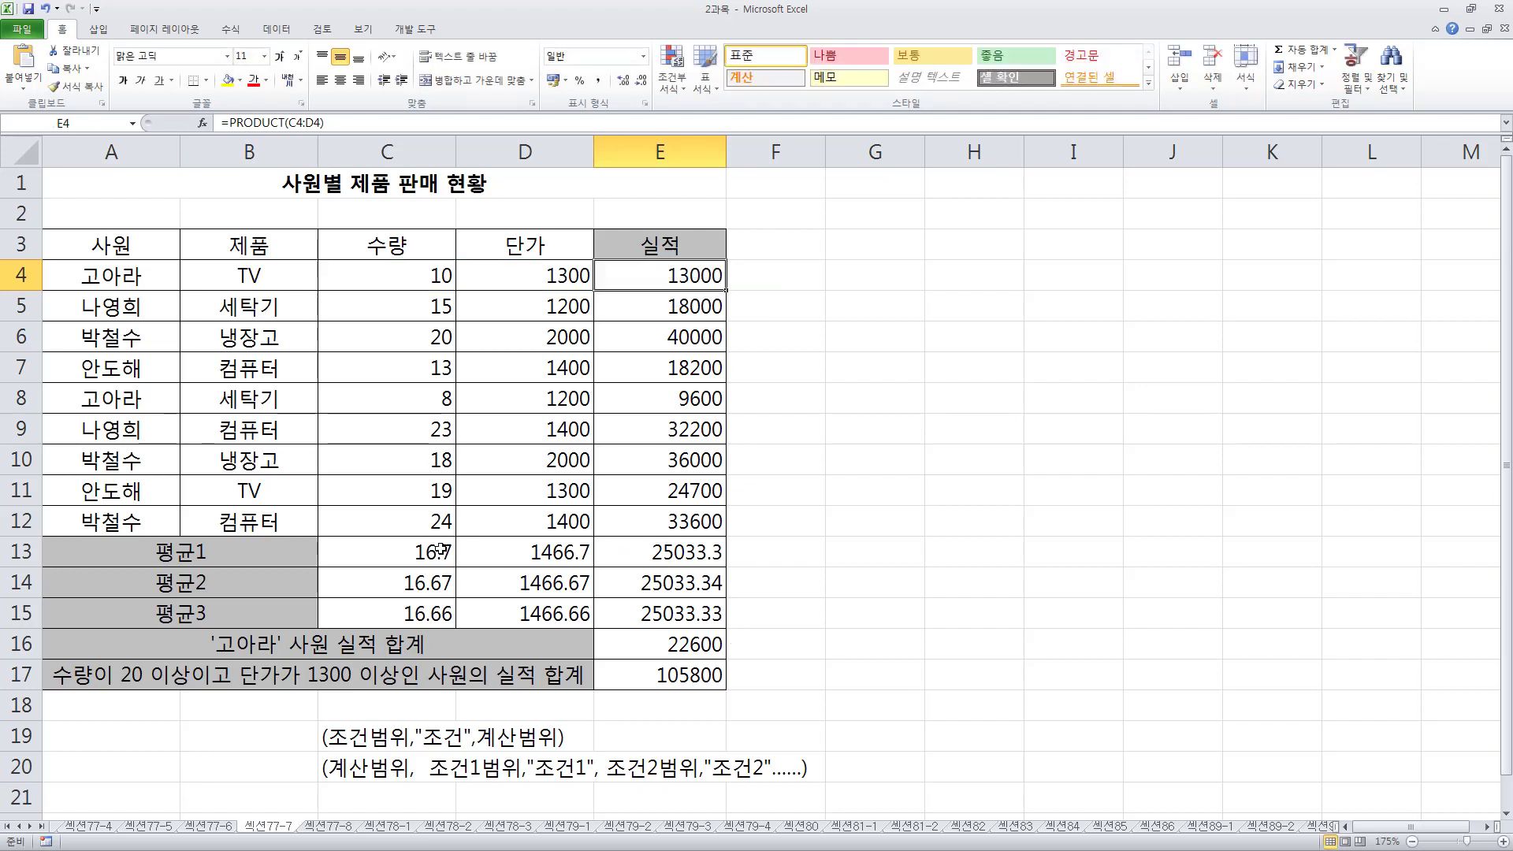
- Review the ROUND and AVERAGE formula for 평균1 in C13 and the SUMIF formula in E16
click(433, 551)
double_click(433, 551)
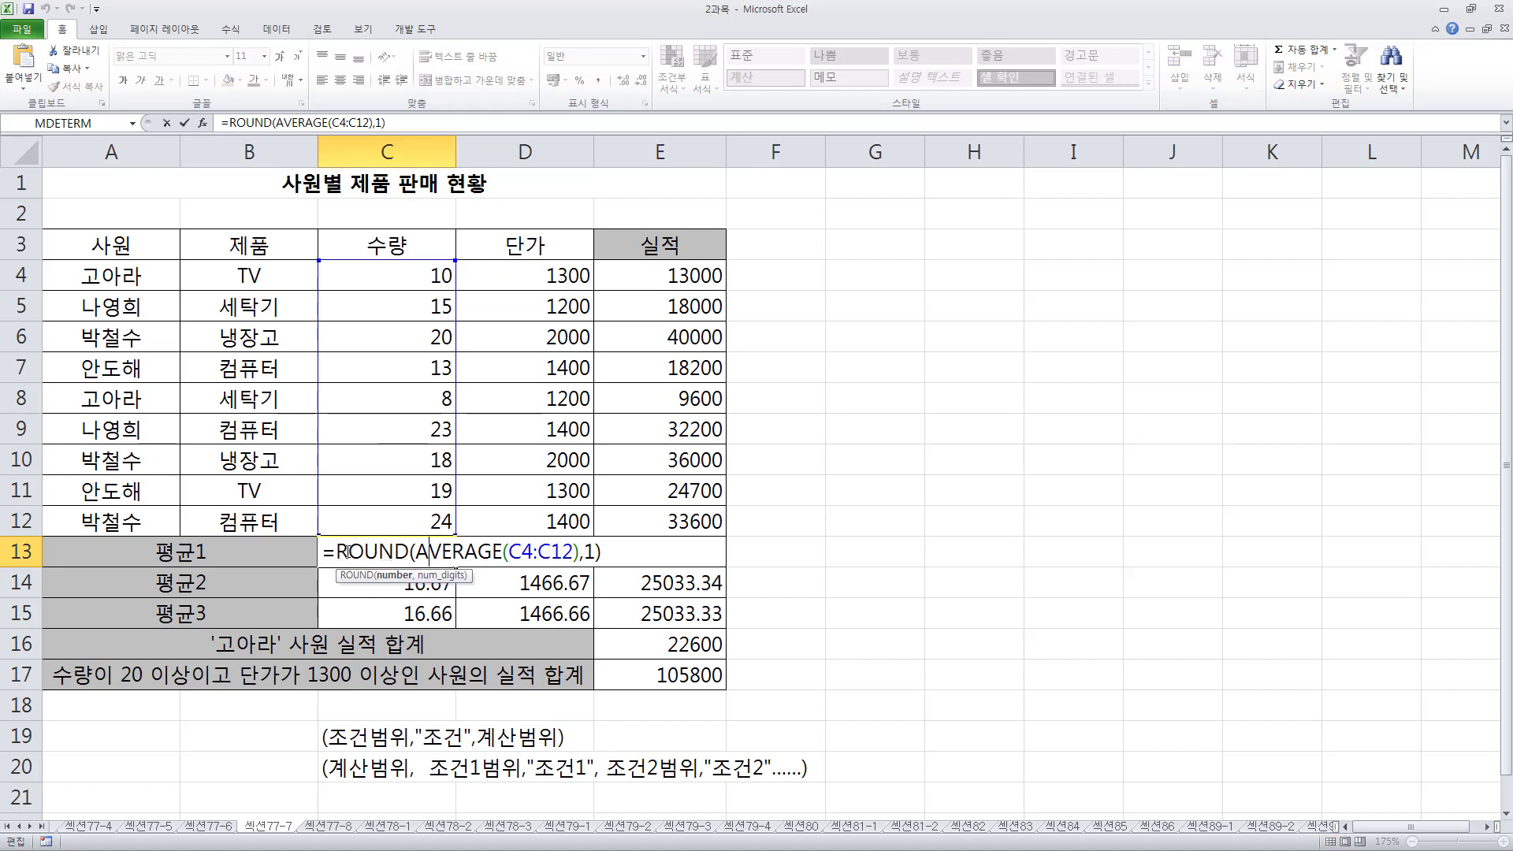
drag(337, 552, 495, 537)
key(Escape)
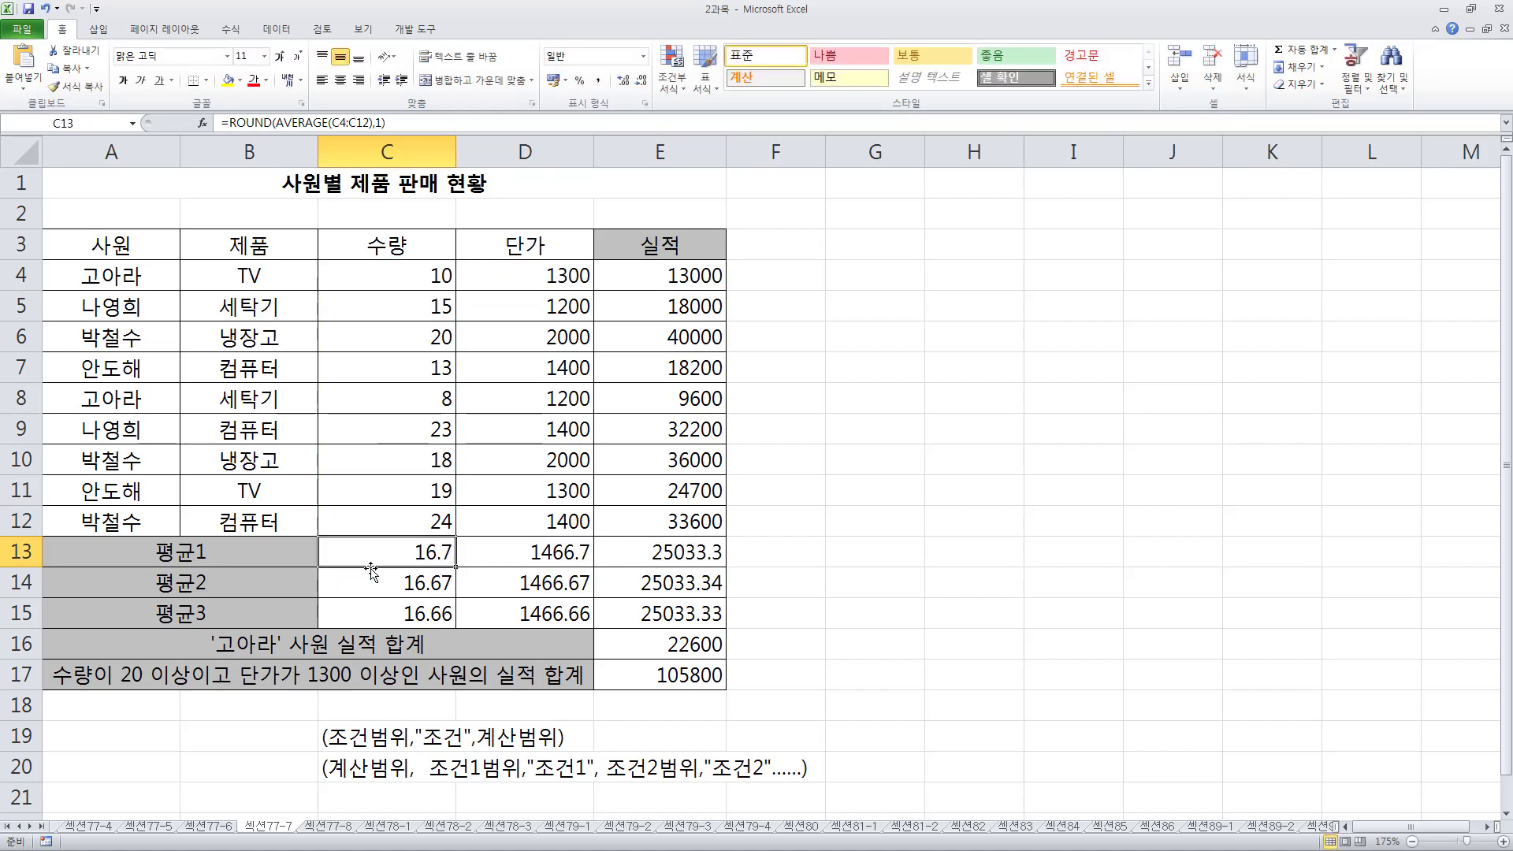
double_click(360, 552)
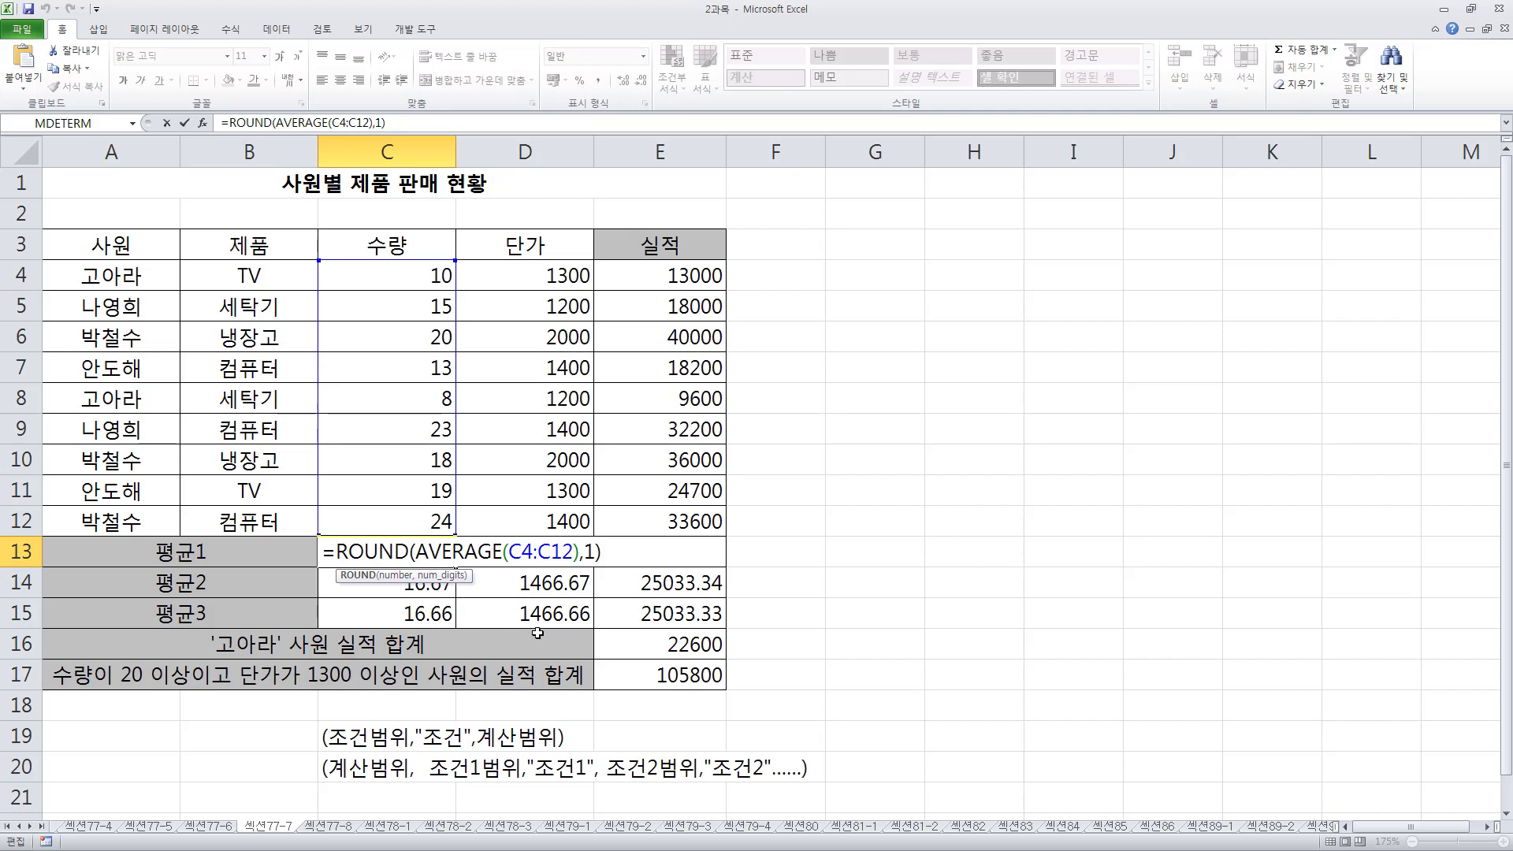
key(Escape)
click(599, 652)
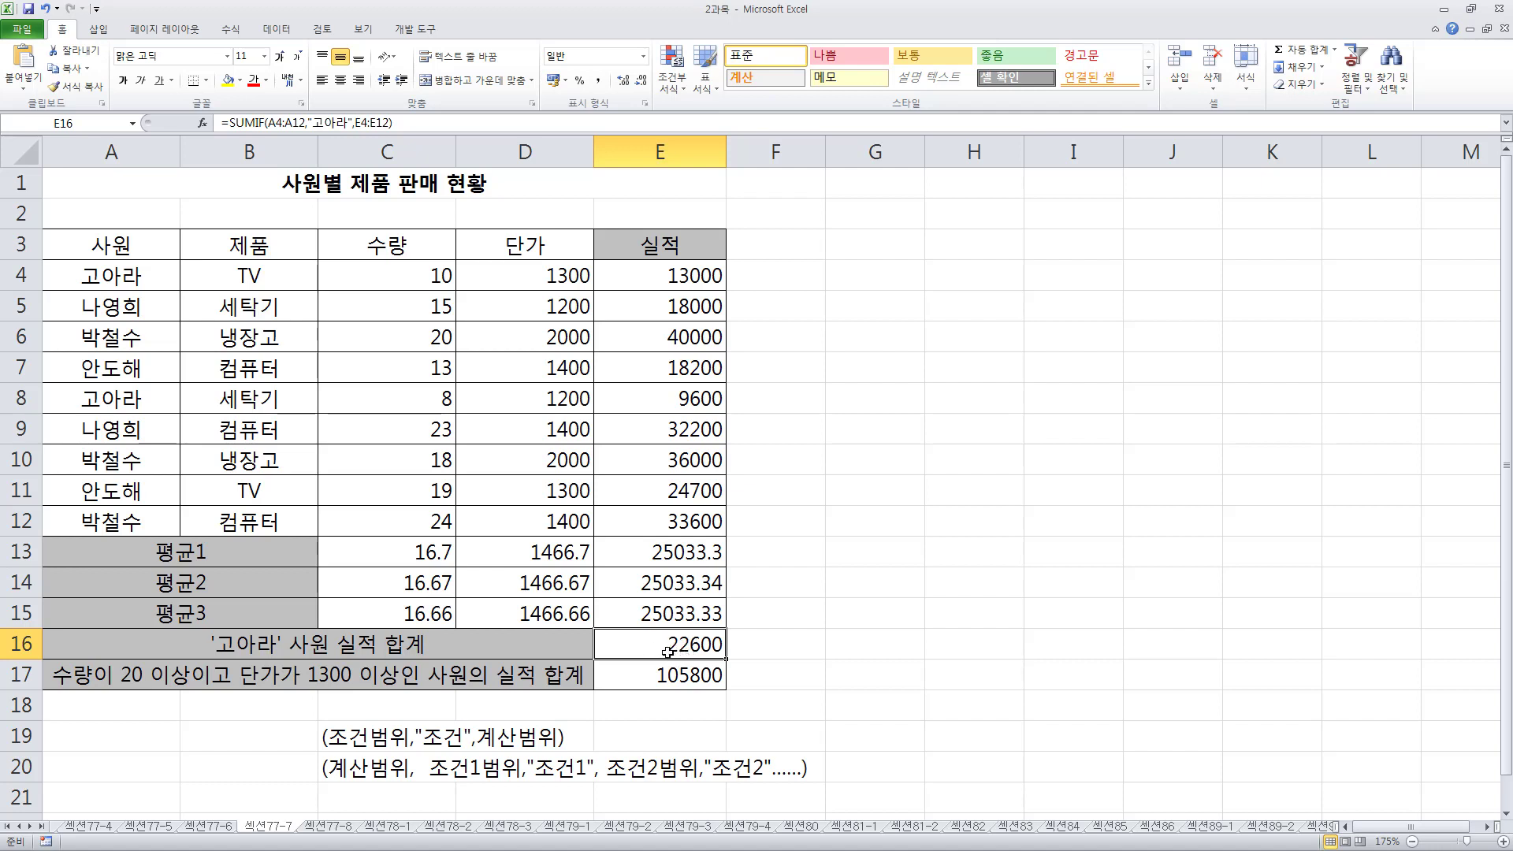
- Go back to sheet 섹션77-8 and review the SUMPRODUCT formula in the 총판매액 cell C8
click(327, 826)
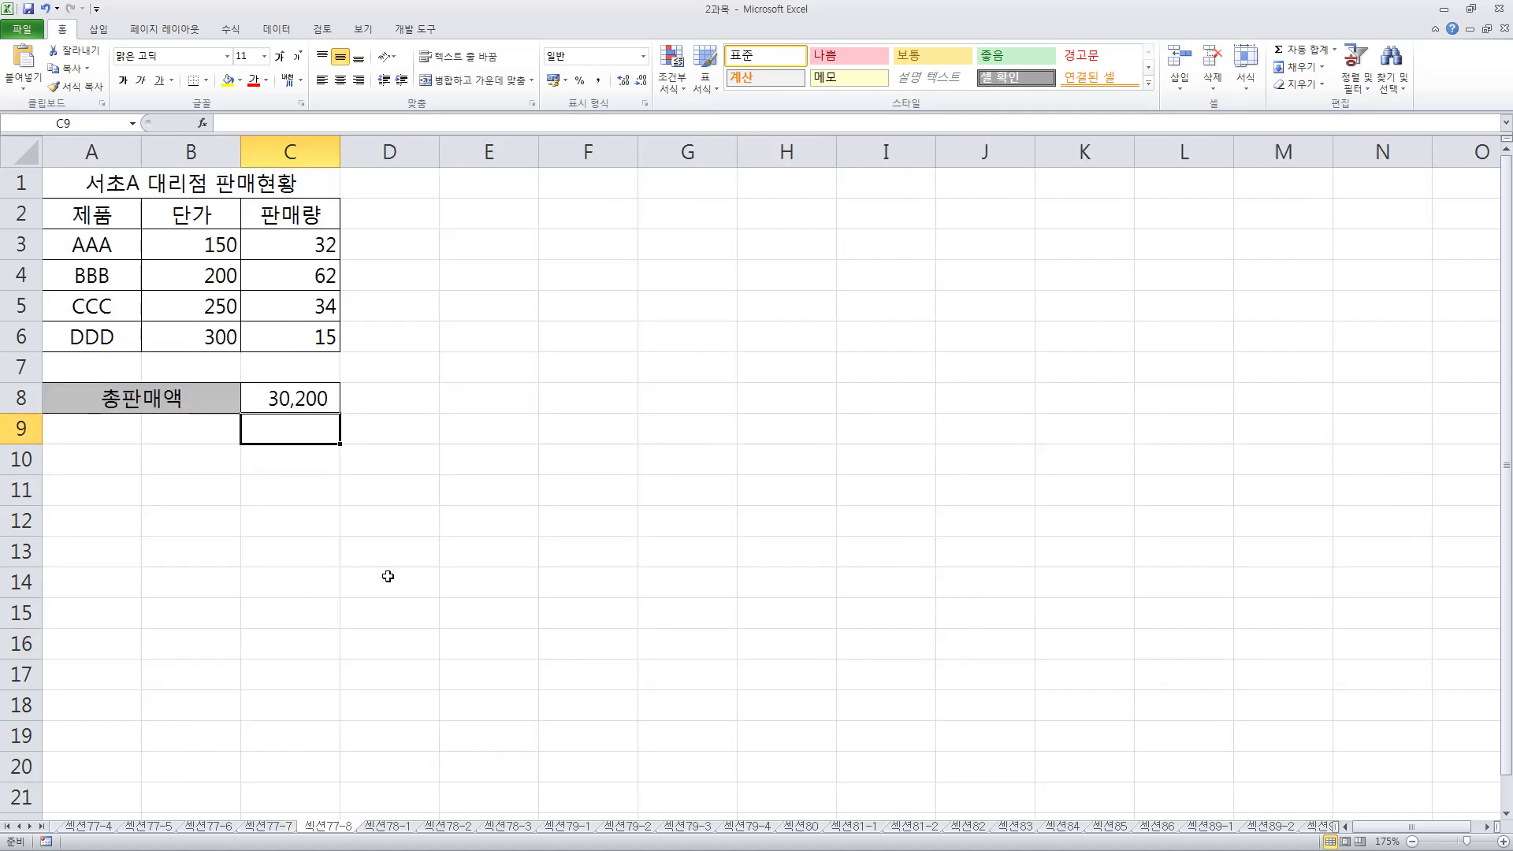
click(250, 408)
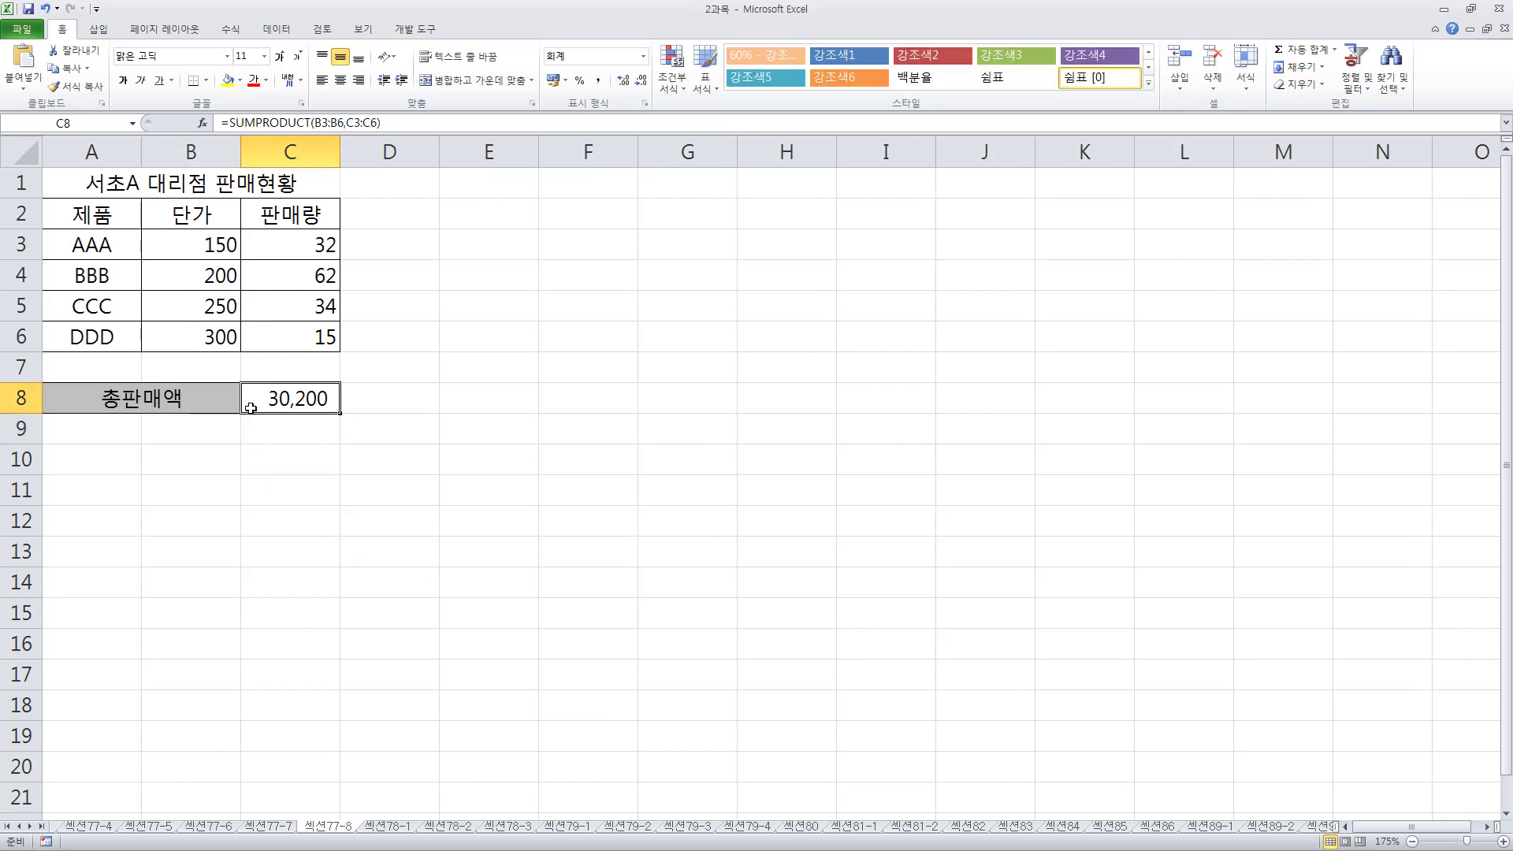
click(299, 426)
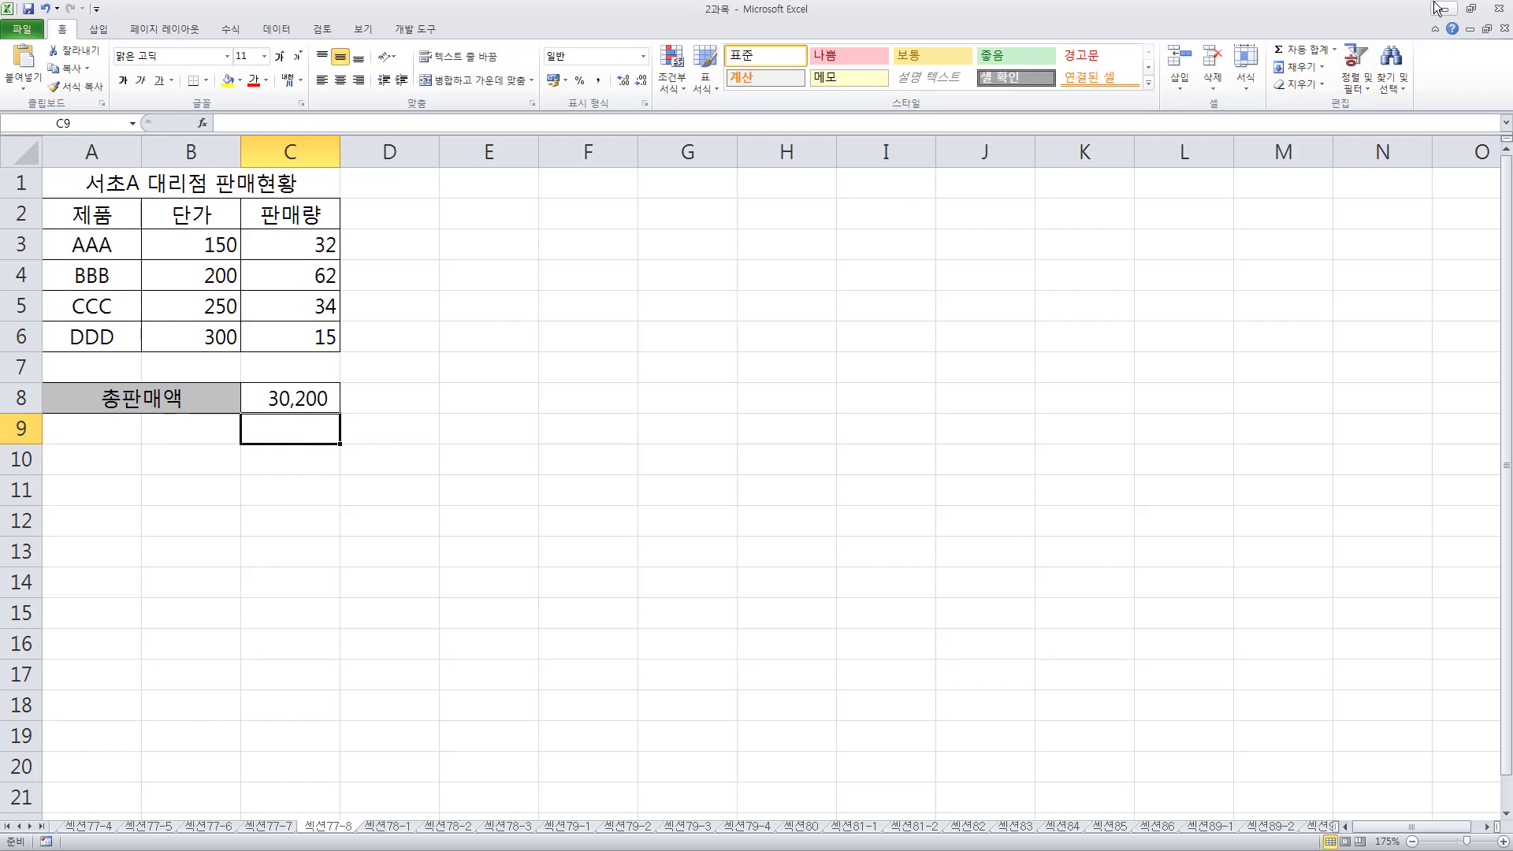
click(630, 369)
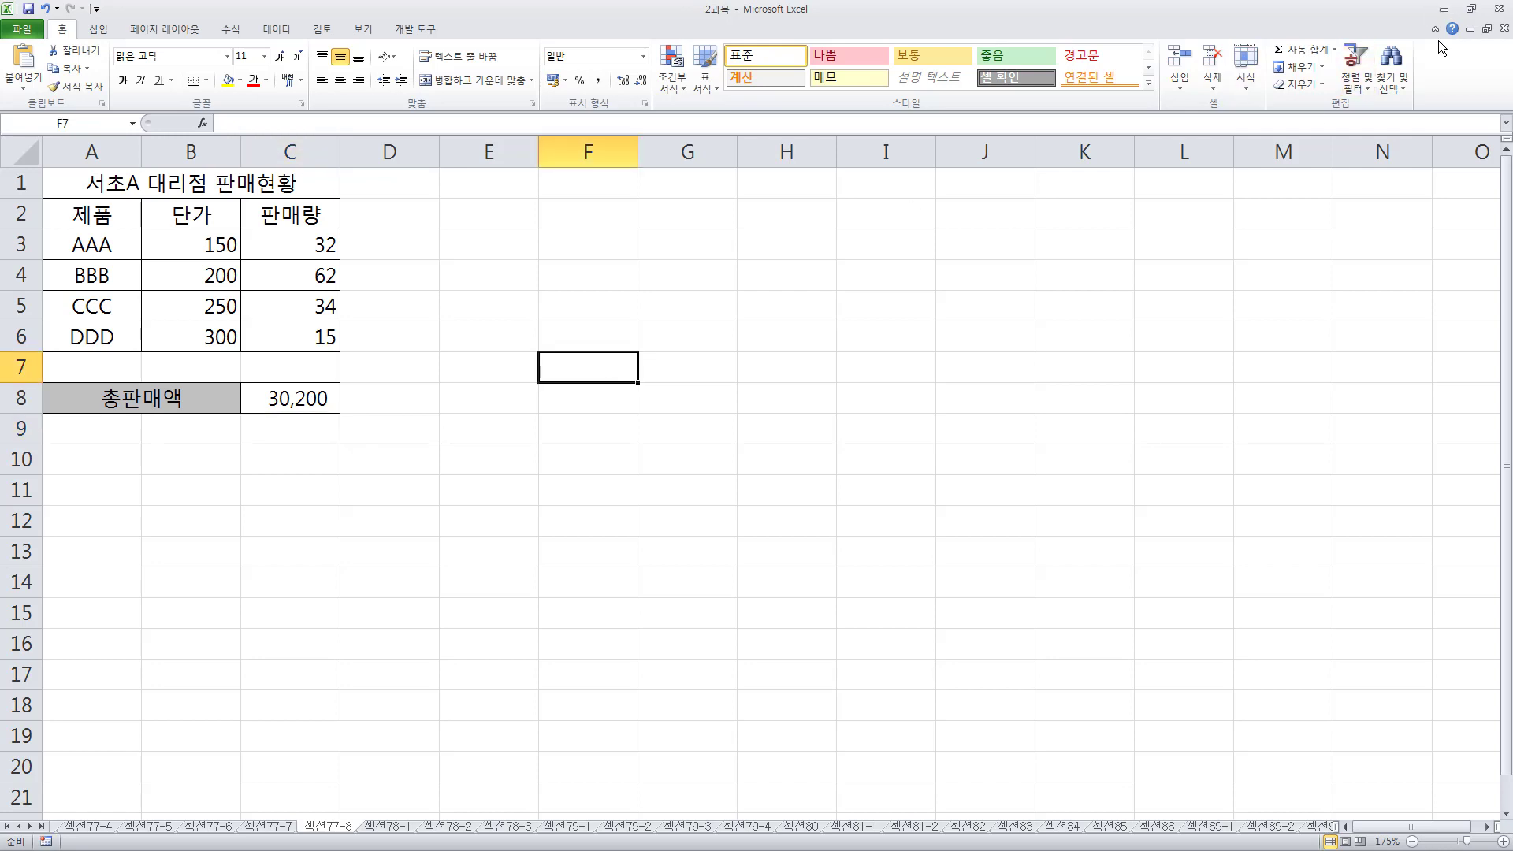
click(1444, 10)
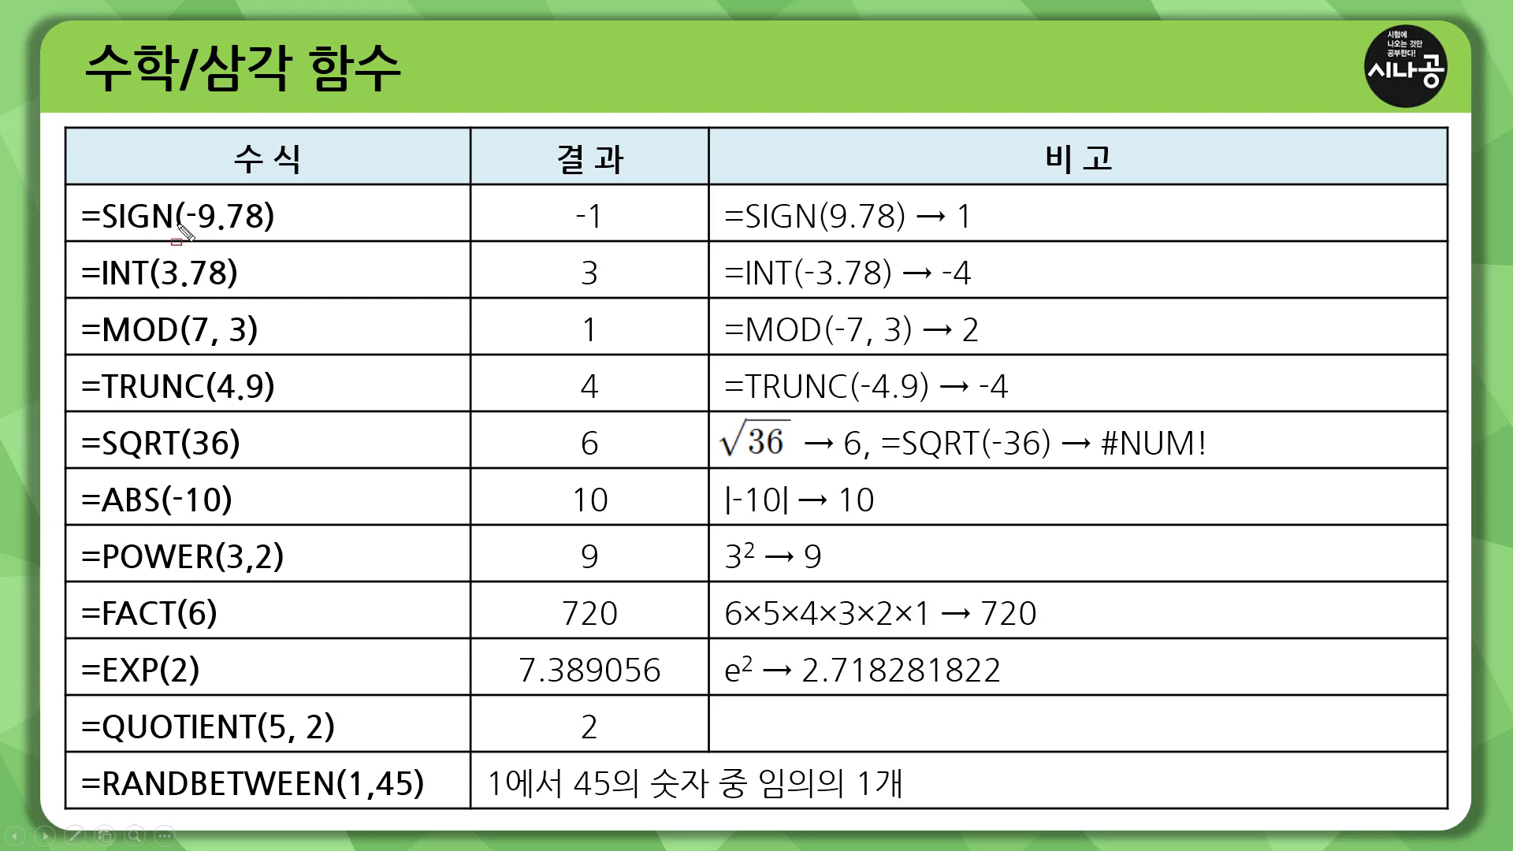
drag(70, 183, 435, 810)
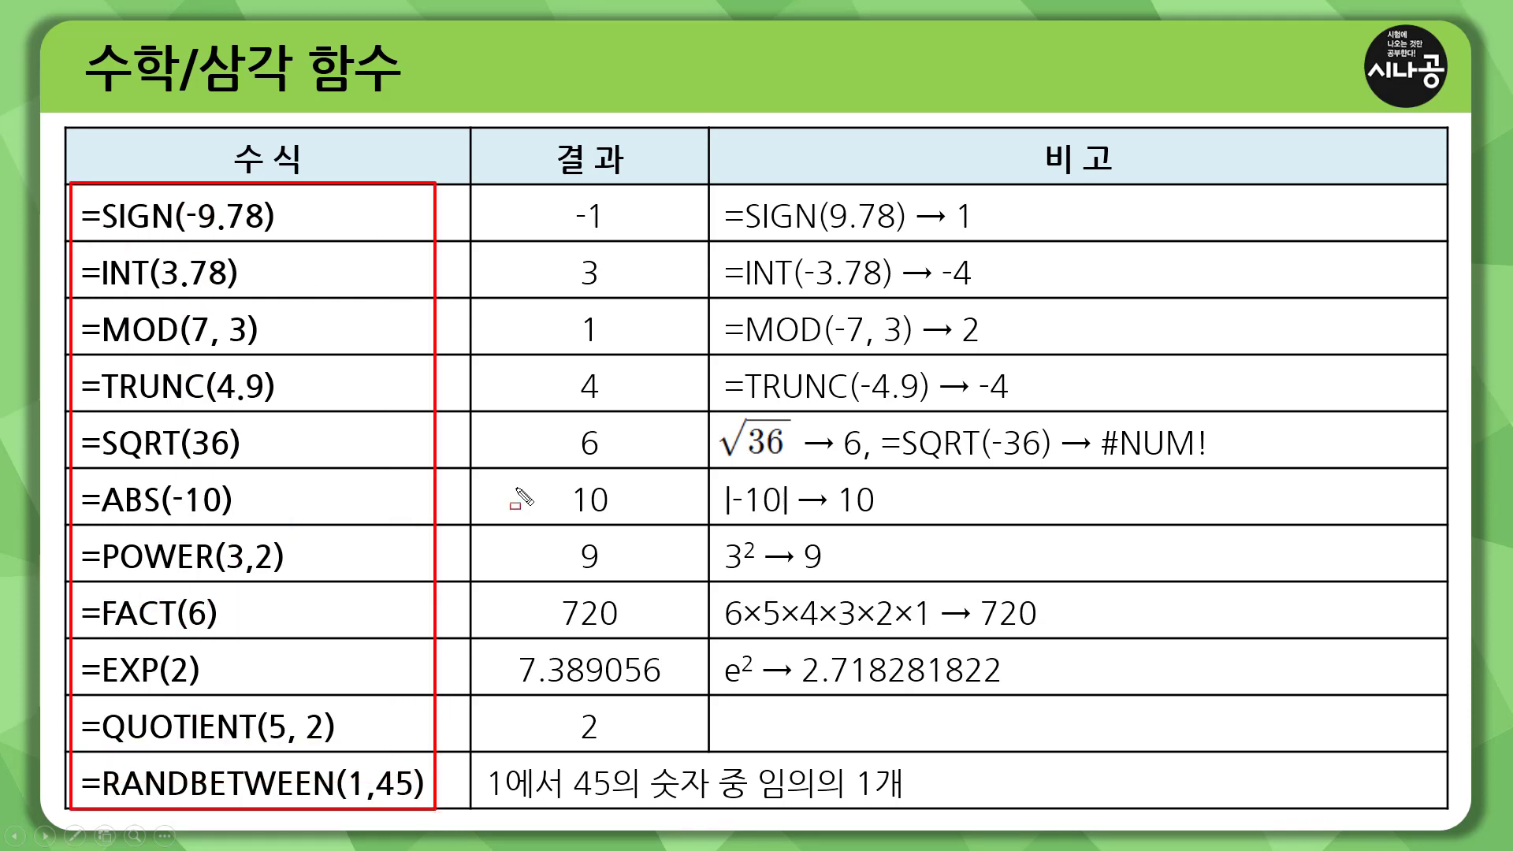
mouse_move(552, 191)
mouse_down()
mouse_move(642, 723)
mouse_move(666, 749)
mouse_up()
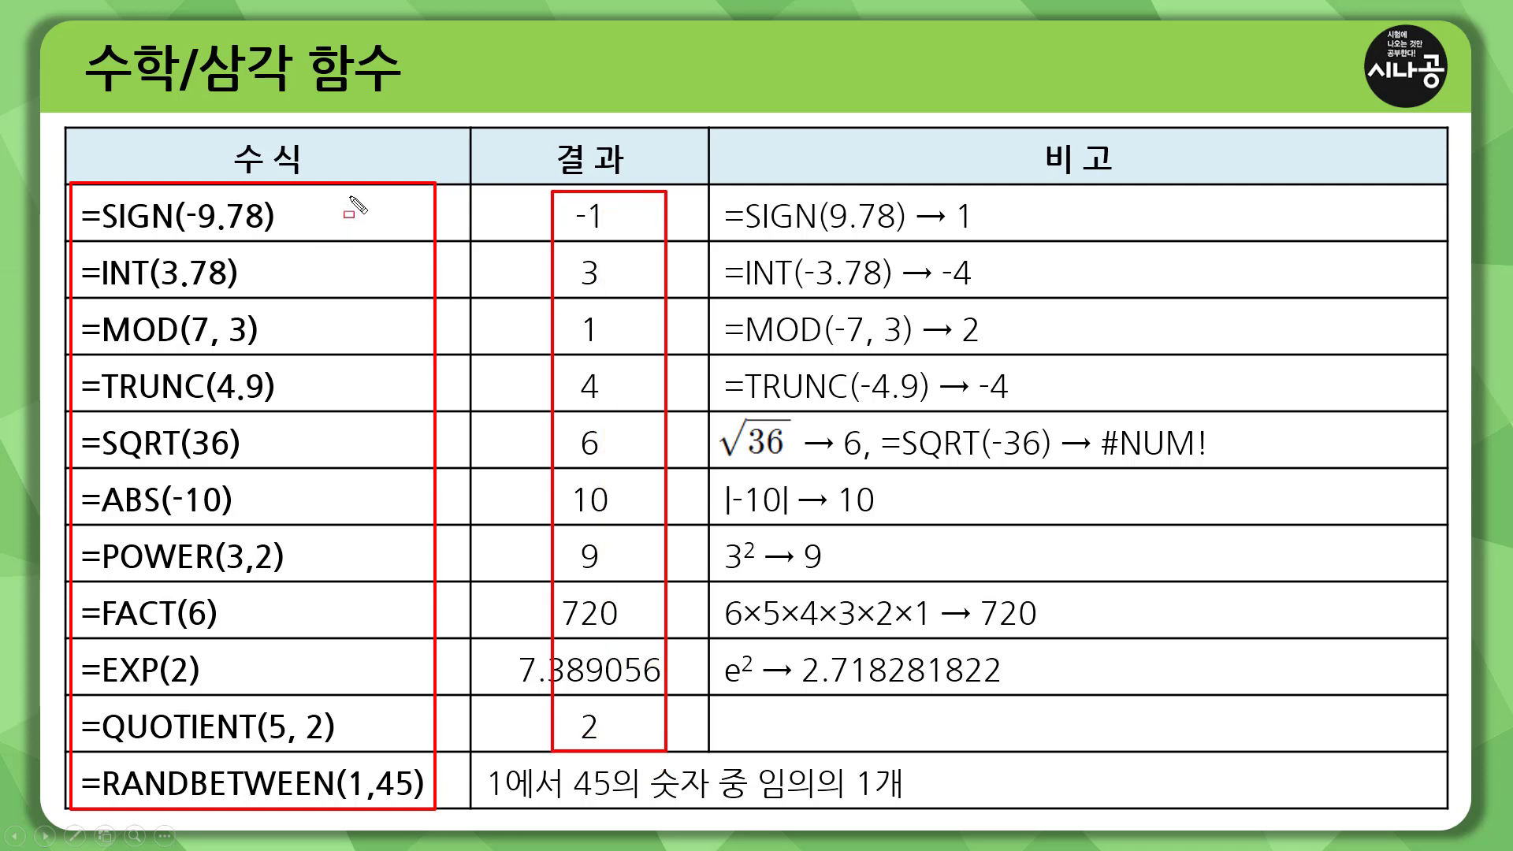
mouse_move(339, 198)
mouse_down()
mouse_move(383, 220)
mouse_move(407, 518)
mouse_move(440, 654)
mouse_up()
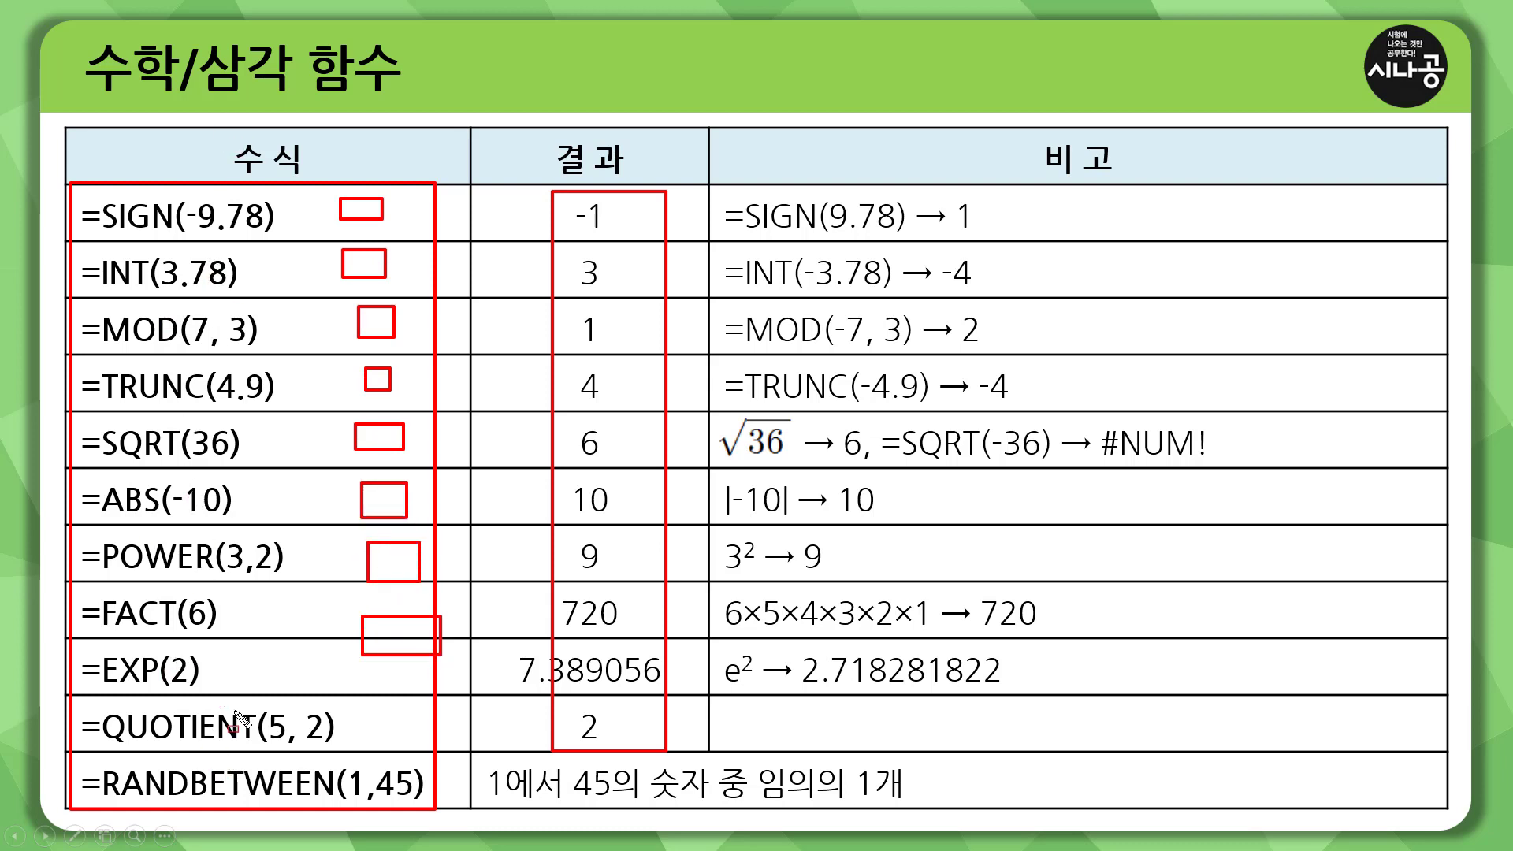
key(Escape)
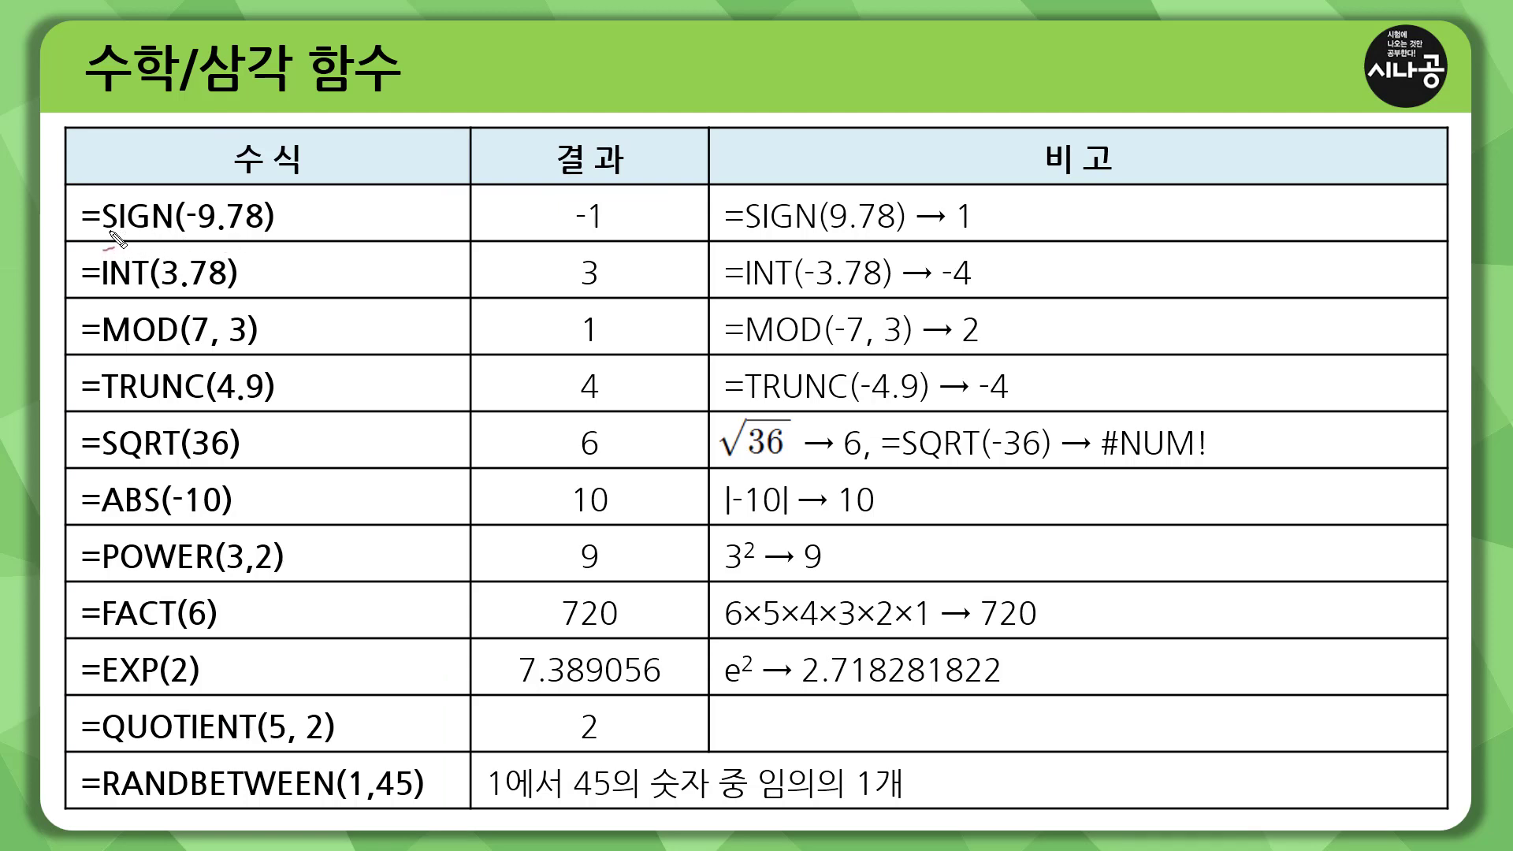
drag(105, 232, 187, 230)
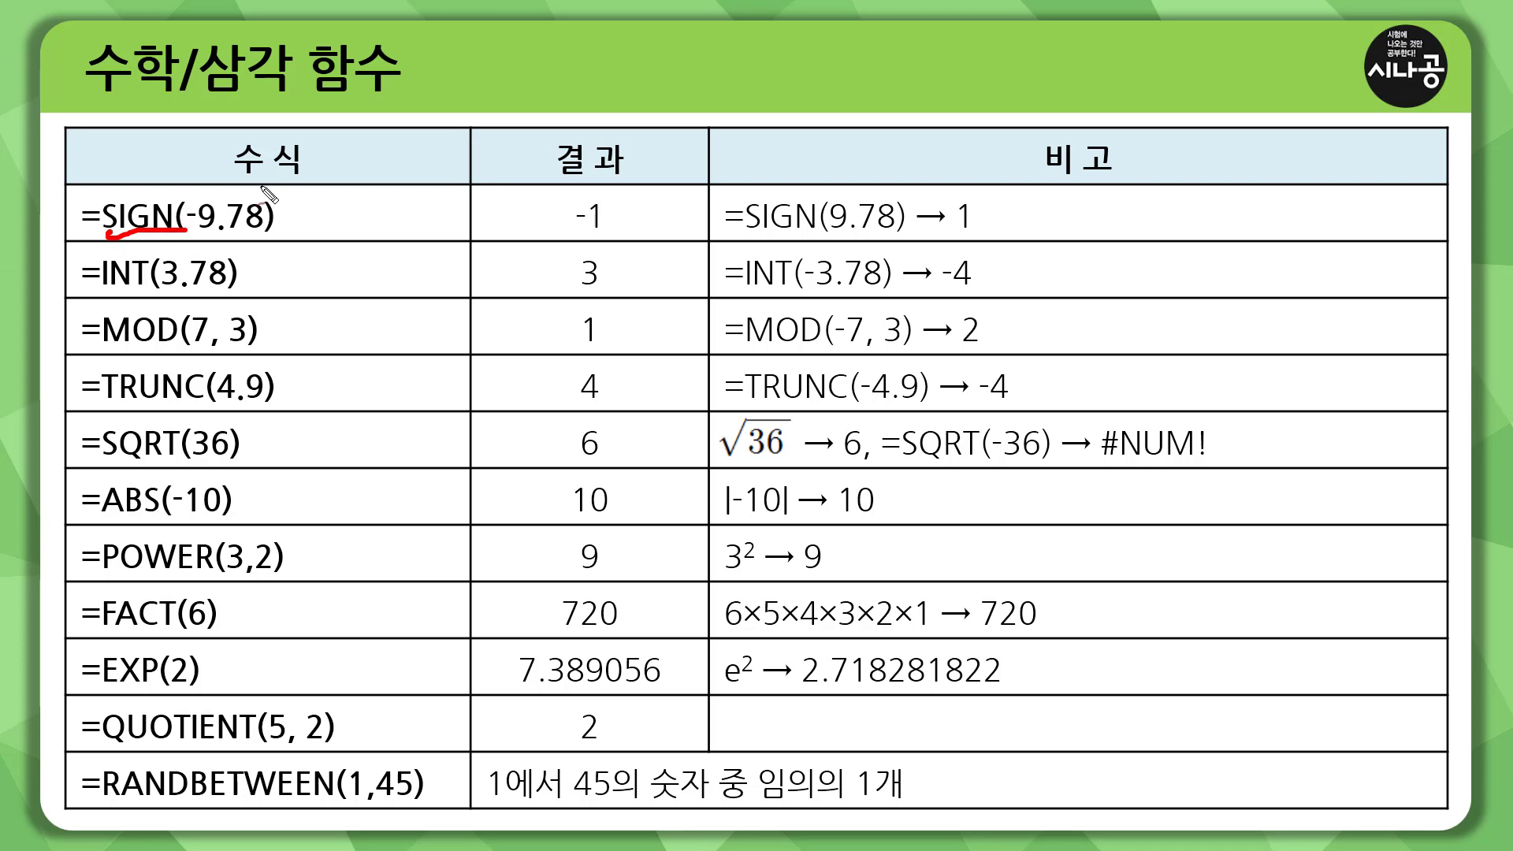